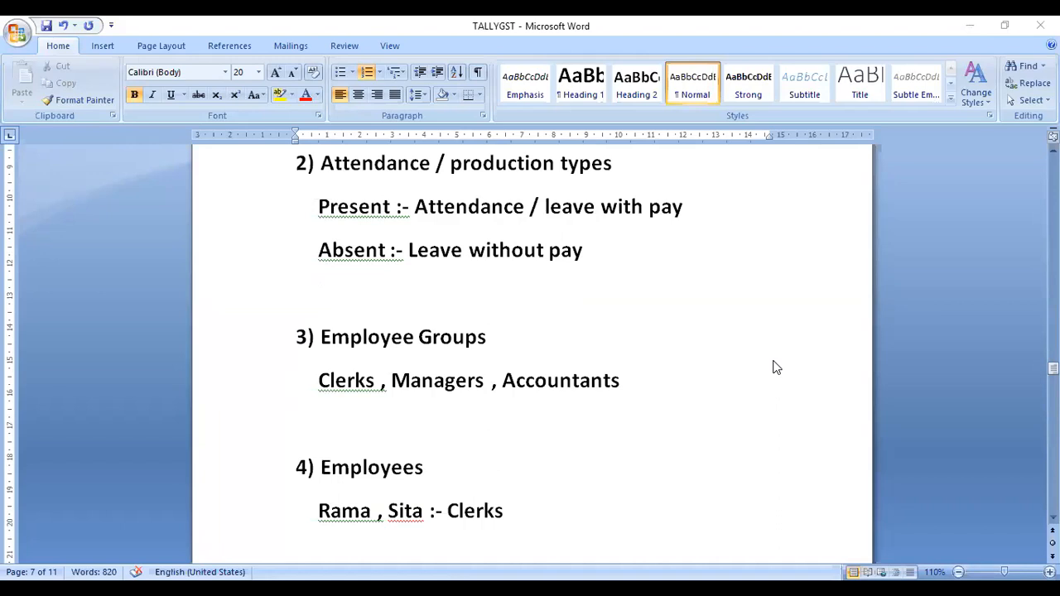
Read through the payroll notes covering employee groups, employees, pay heads, salary details and the setup steps in Tally
scroll(757, 370, down, 4)
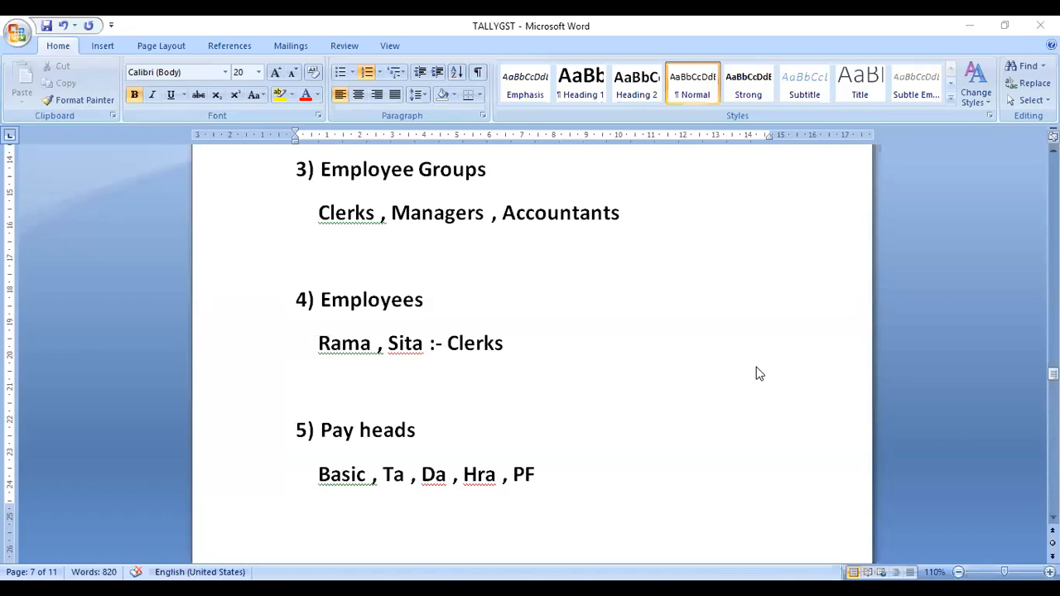
scroll(759, 374, down, 10)
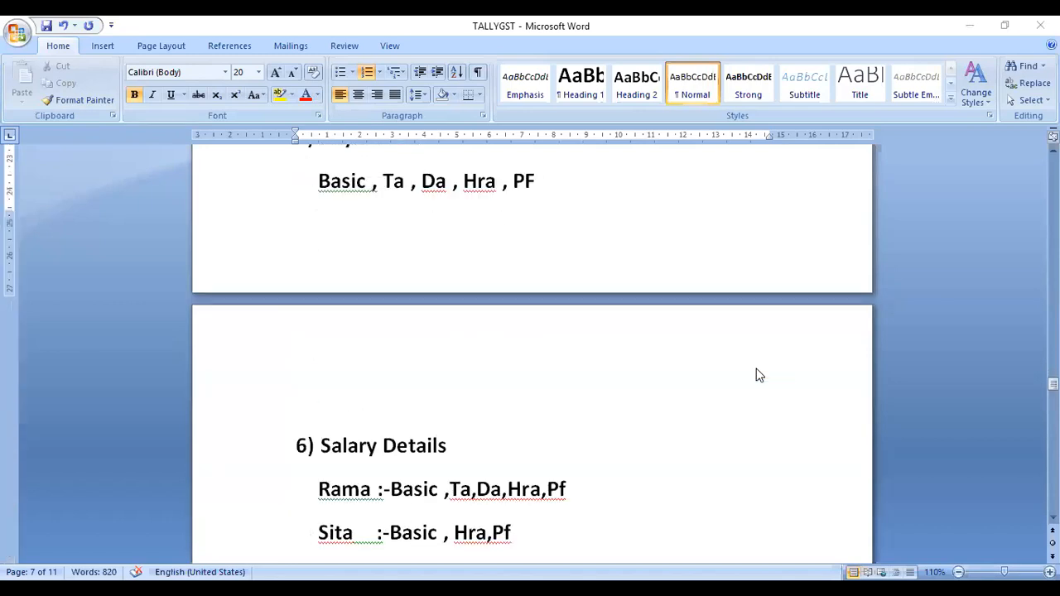
scroll(759, 375, down, 2)
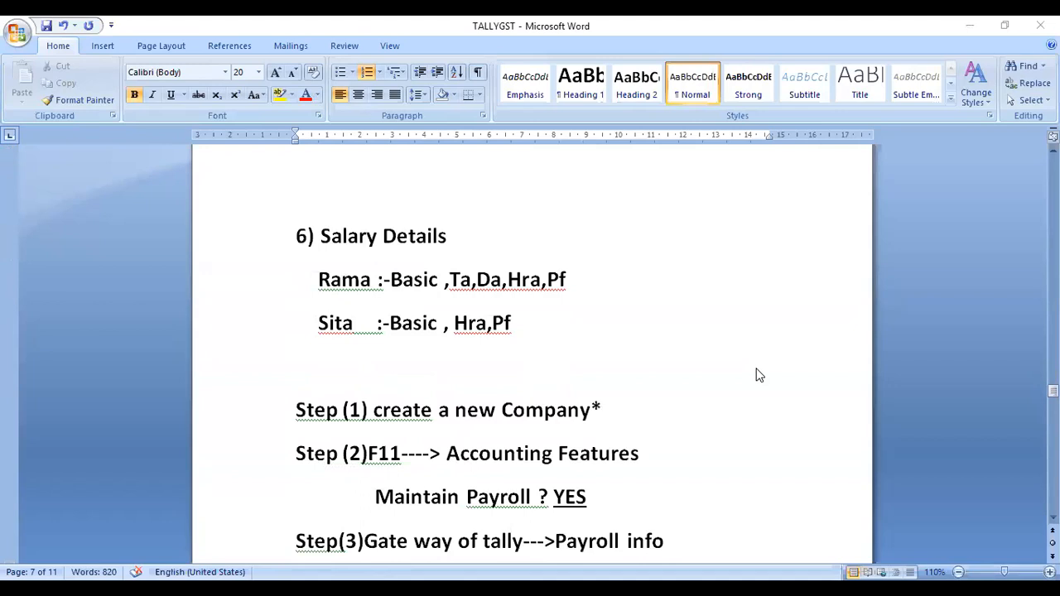
scroll(759, 375, down, 1)
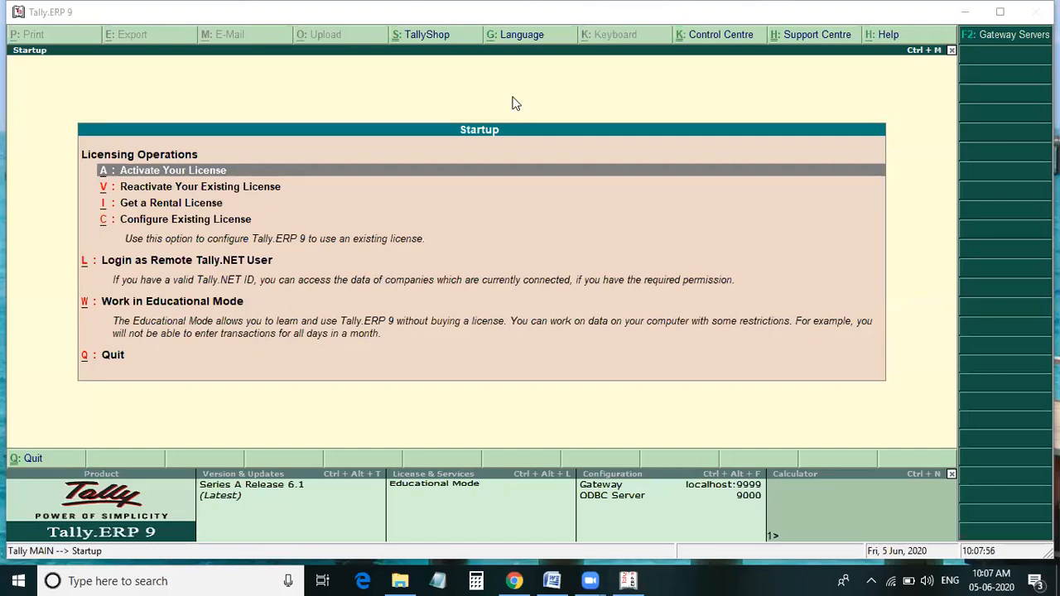
Switch to Tally.ERP 9, start it maximised in Educational Mode, and open the form for creating a new company
click(1000, 11)
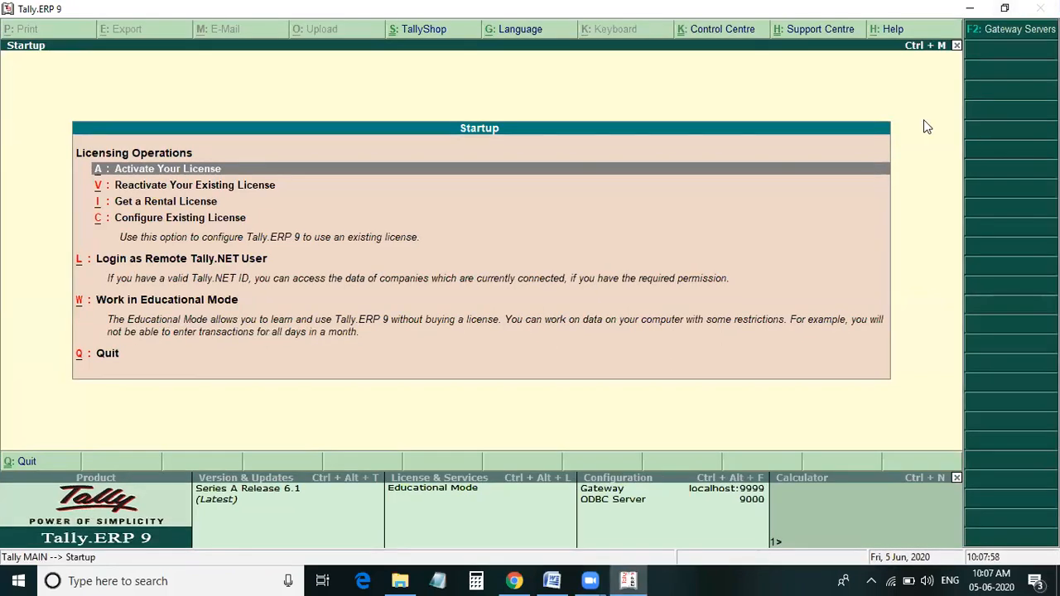
key(w)
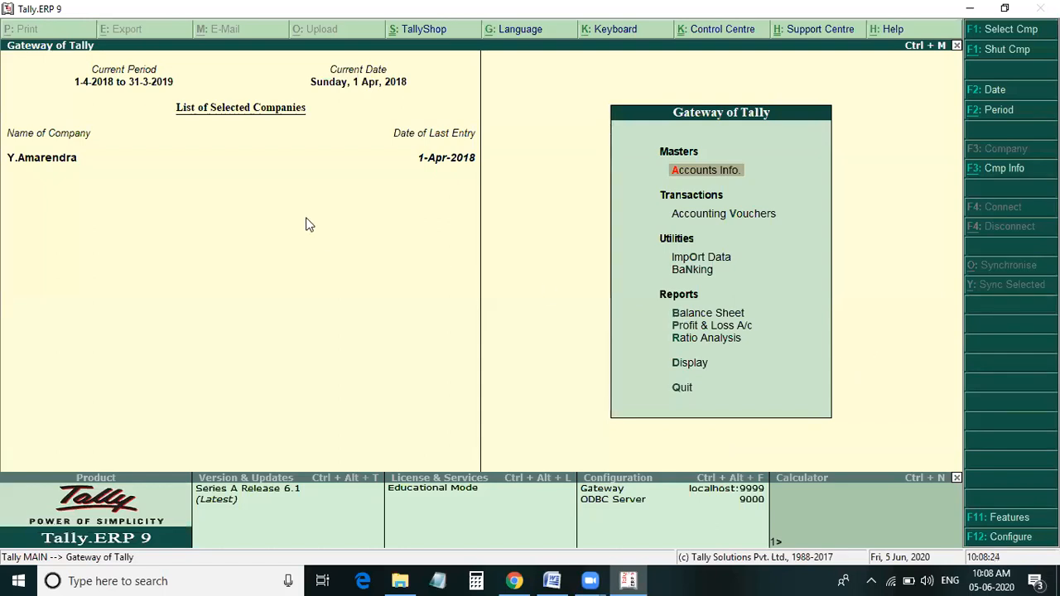
key(alt+F3)
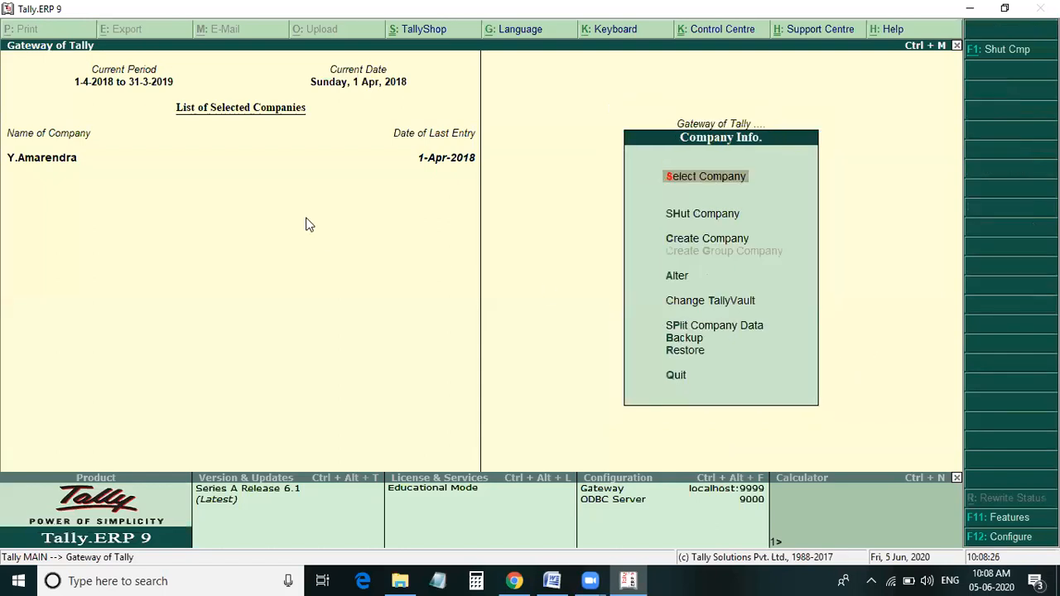
key(Down)
key(Down)
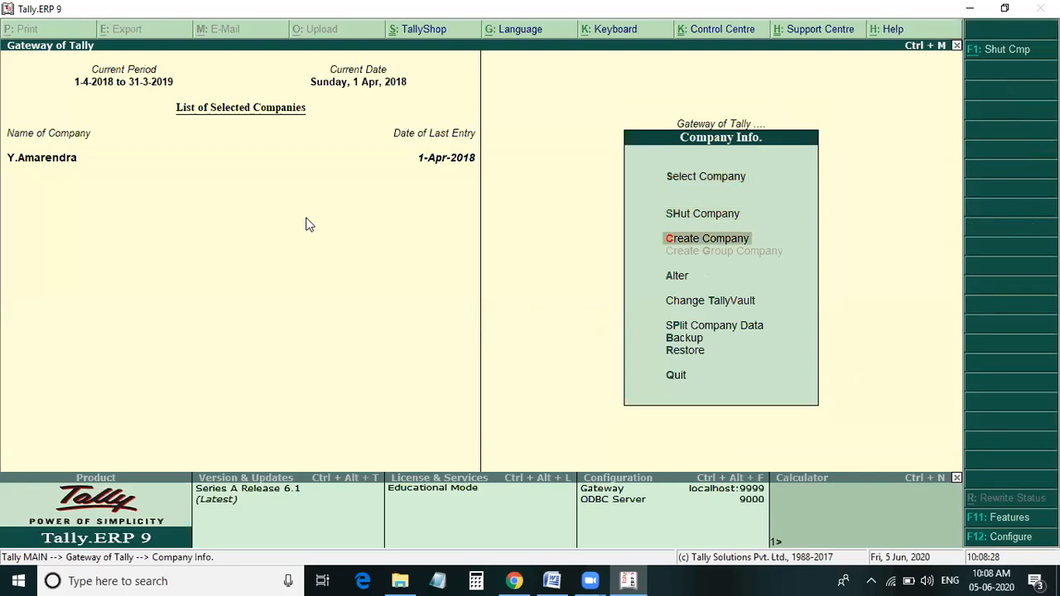
key(Return)
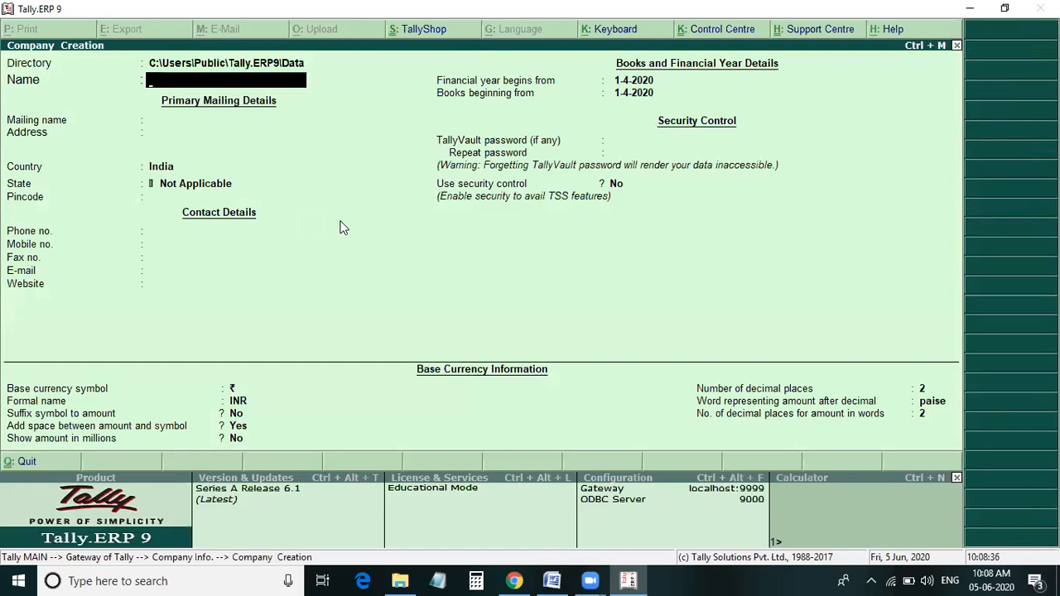
Create a company named Payroll in Andhra Pradesh, India, with the period starting 1-4-2018, and return to the Gateway of Tally
text(Payroll)
key(Return)
key(Return)
key(Return)
key(Return)
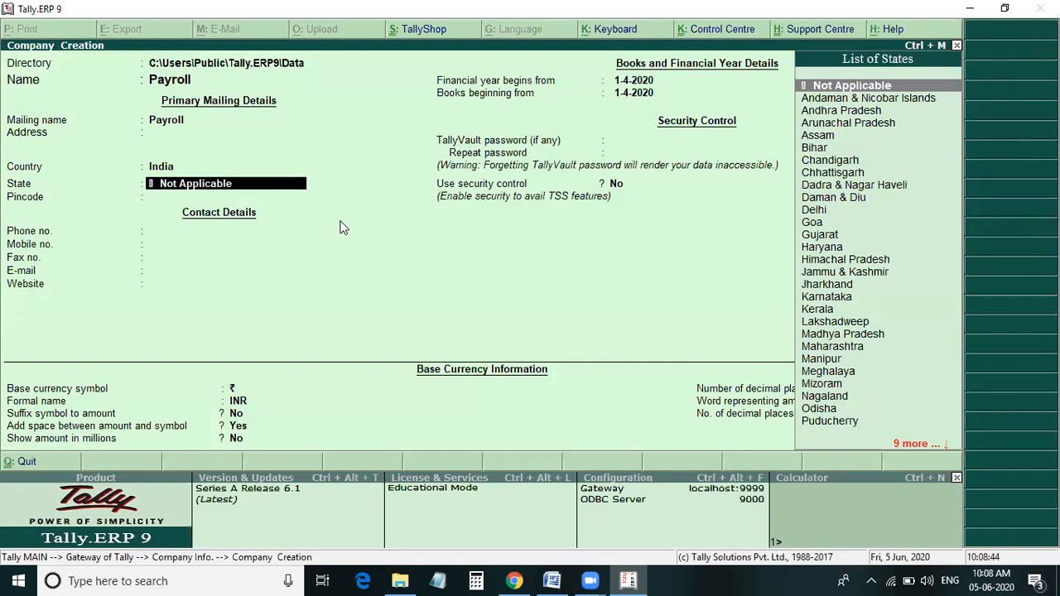
key(Down)
key(Down)
key(Return)
click(339, 221)
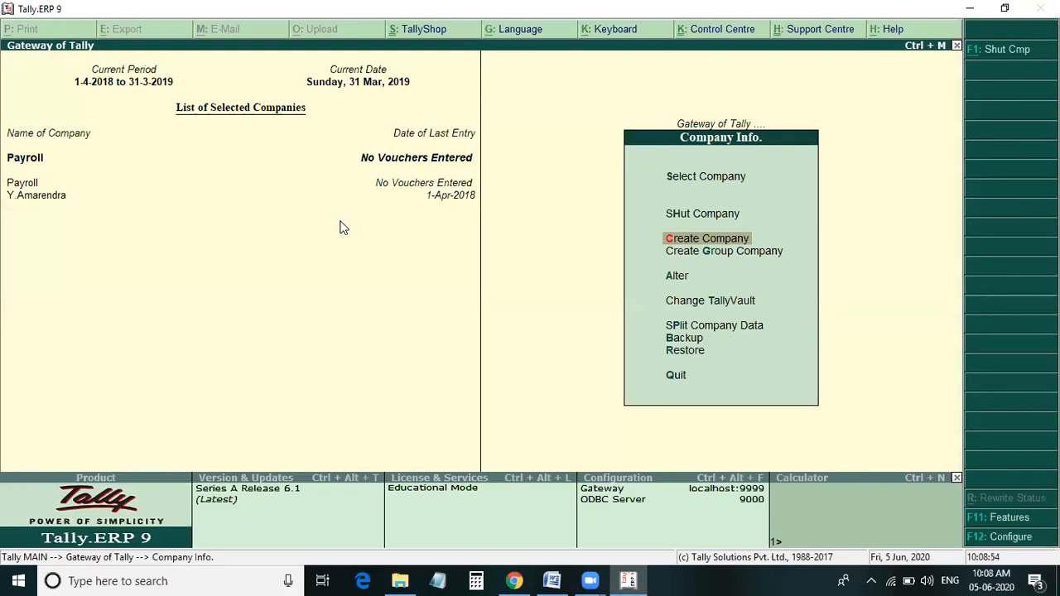
key(Escape)
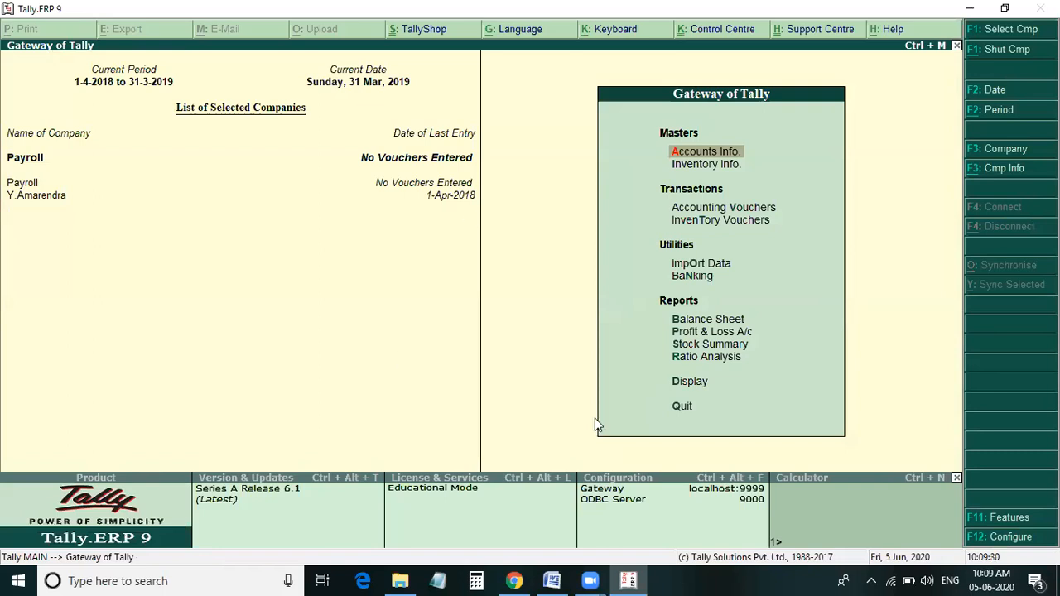
Set Maintain payroll to Yes in the accounting features of the Payroll company, save, and return to the Gateway of Tally
click(1002, 519)
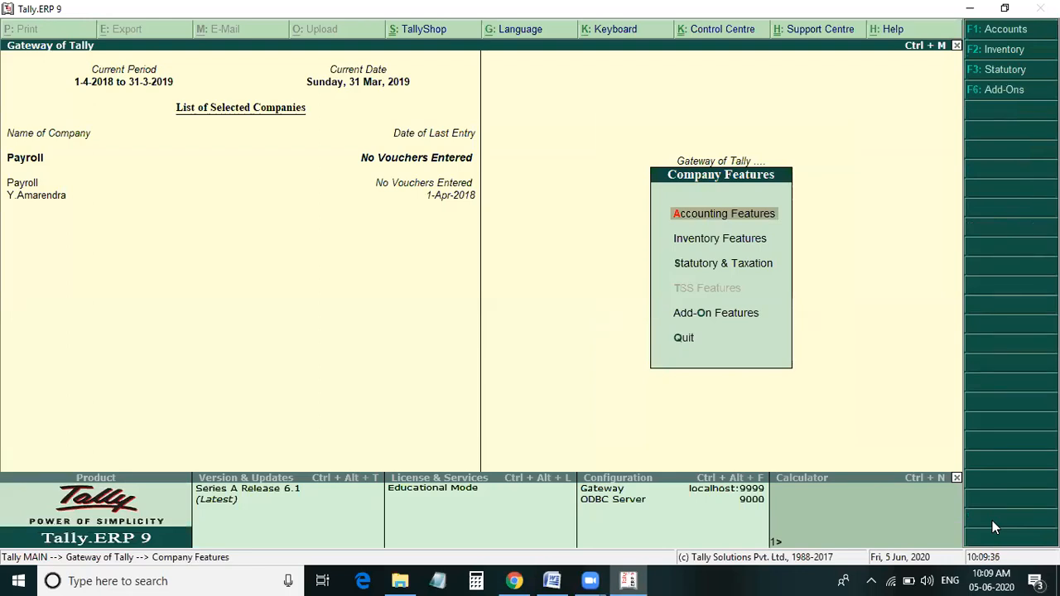
click(716, 222)
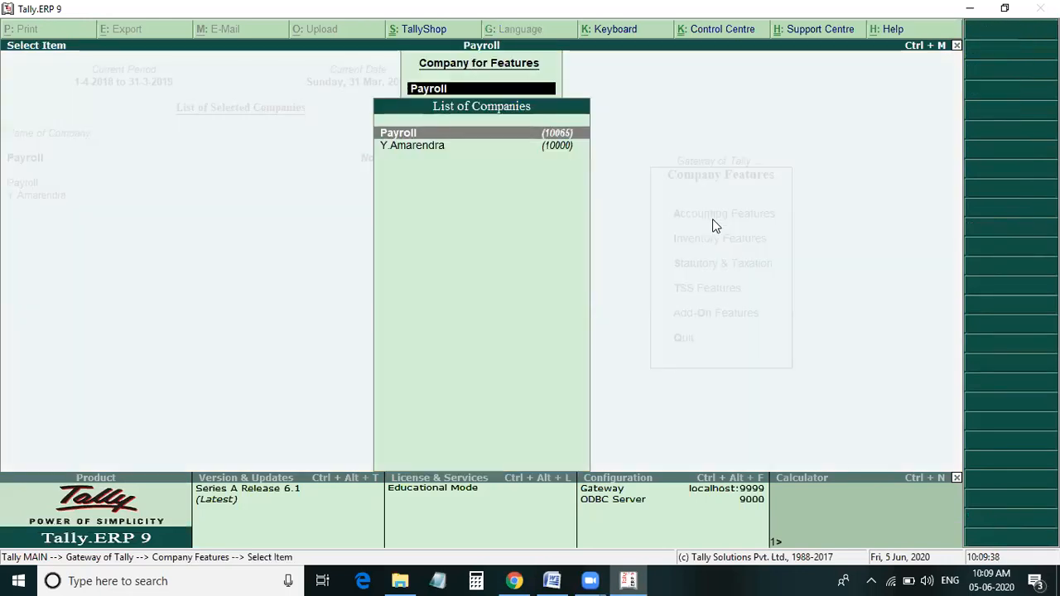
key(Return)
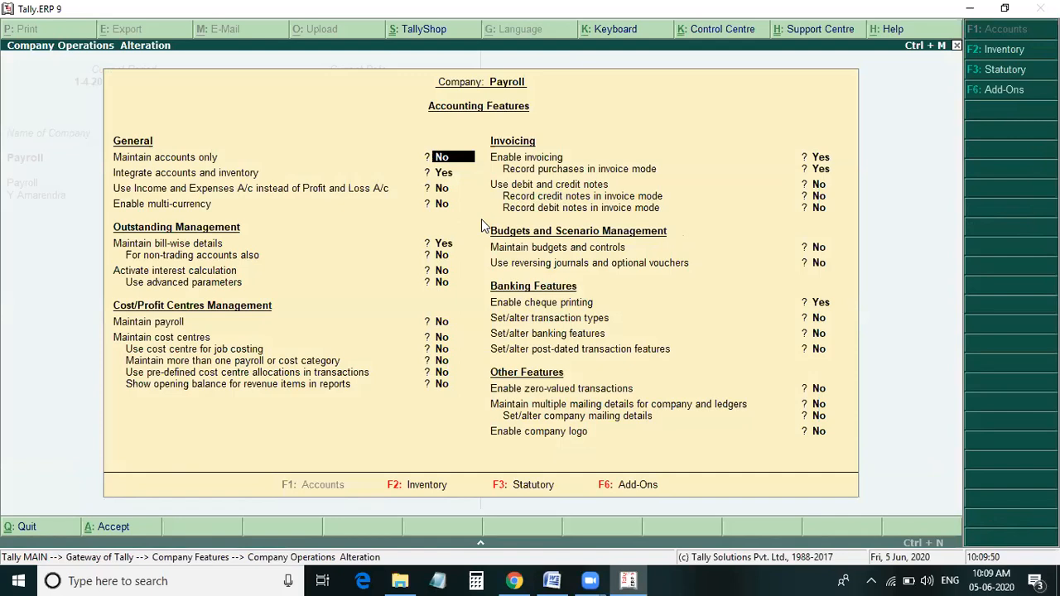
key(Return)
key(Return)
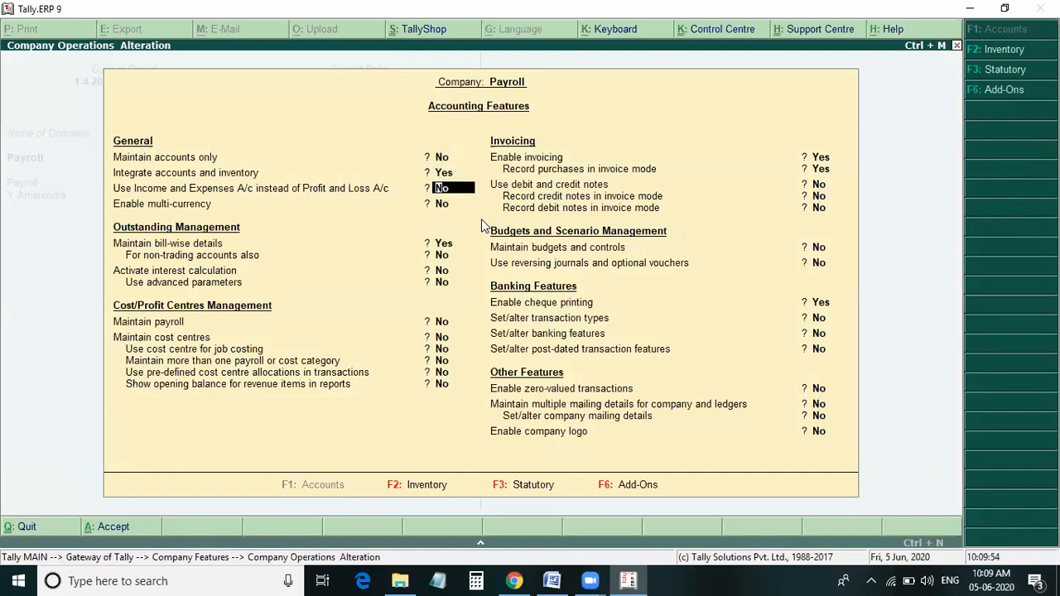
key(Return)
key(Return)
key(Return)
key(Return)
key(Return)
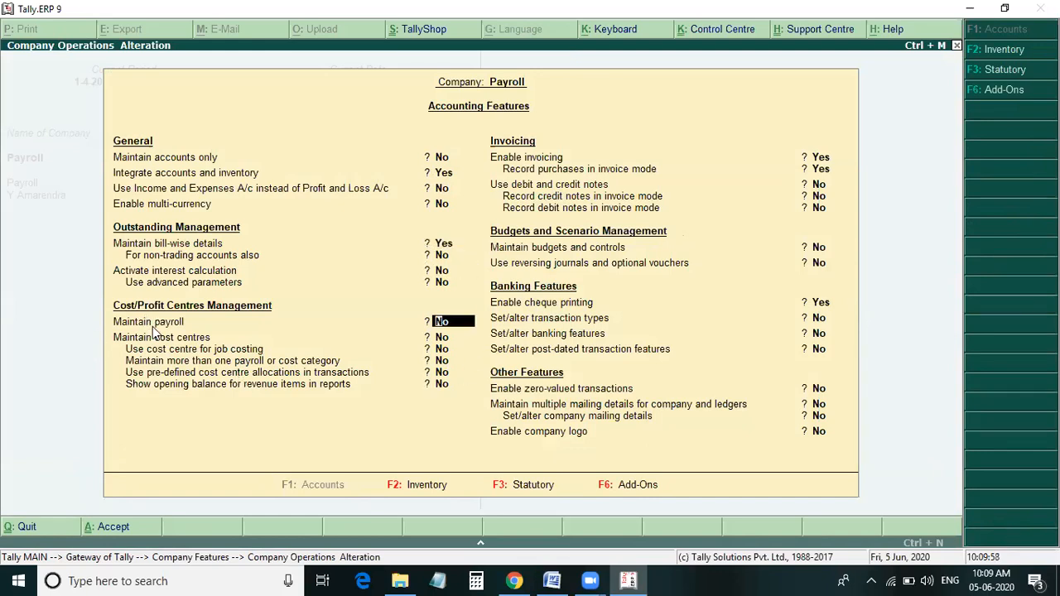
text(y)
key(Return)
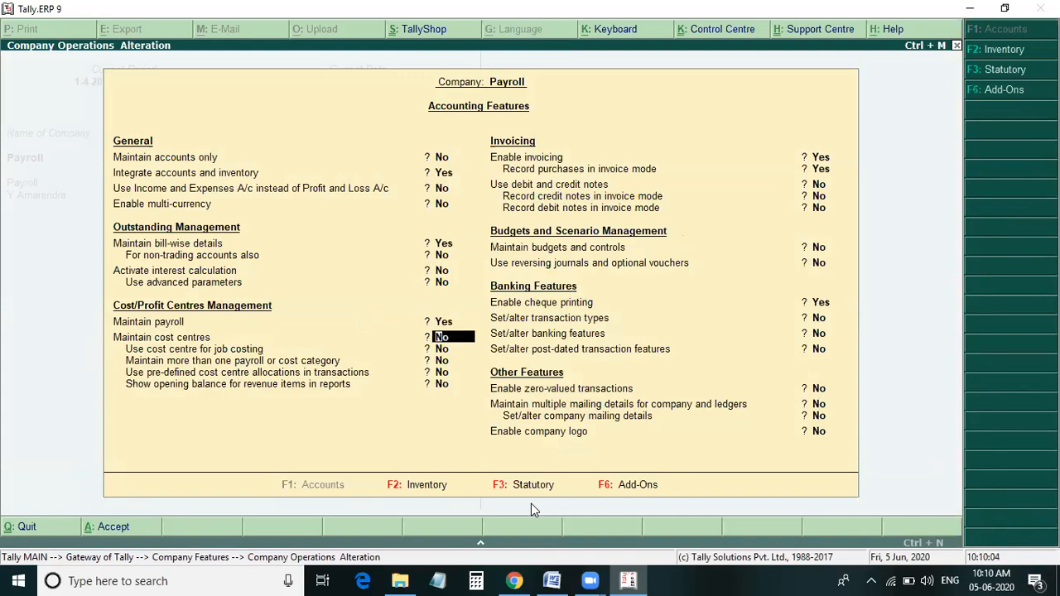
key(Return)
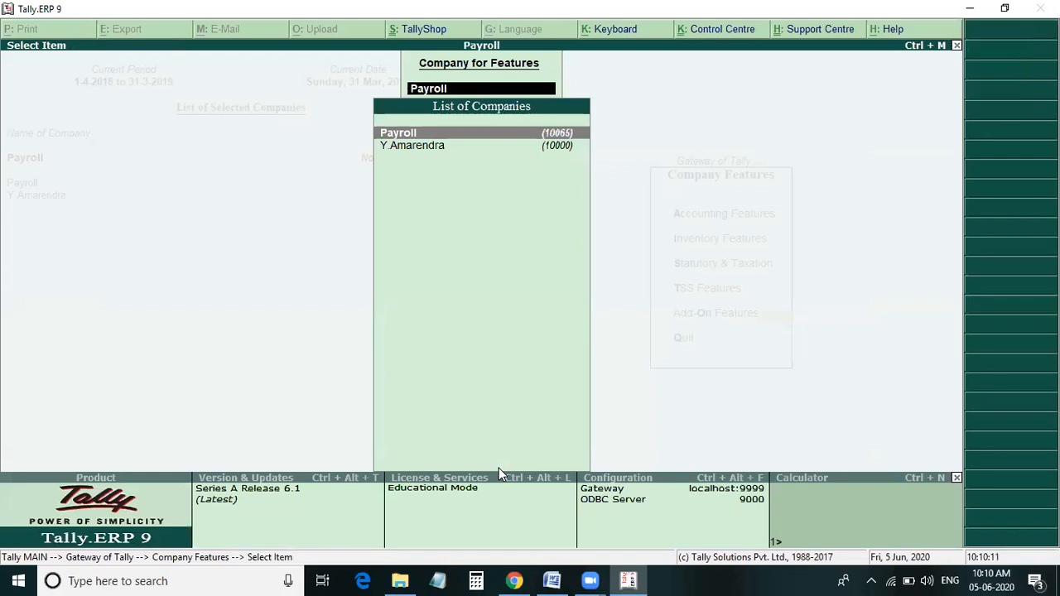
key(BackSpace)
key(Escape)
key(Escape)
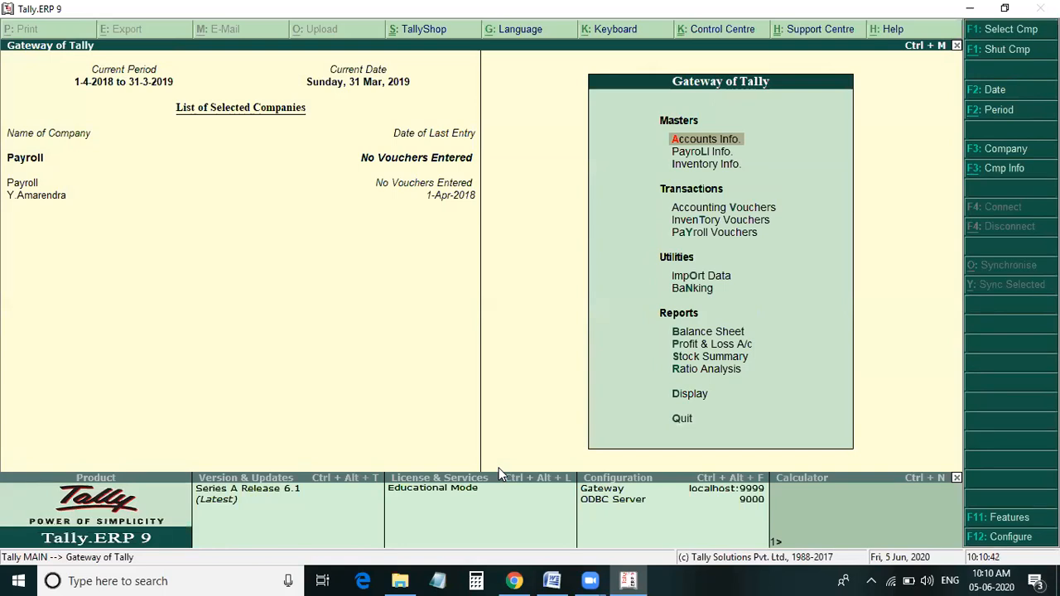
Look through the available display reports to locate Payroll Reports
key(d)
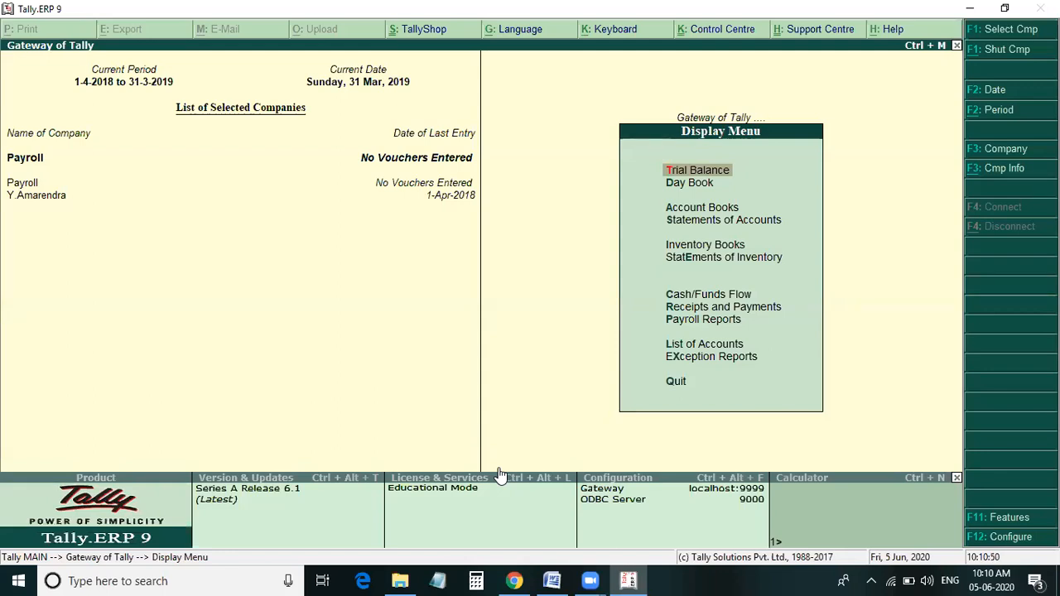
key(Down)
key(Down)
key(Down)
key(Down)
key(Down)
key(Down)
key(Down)
key(Down)
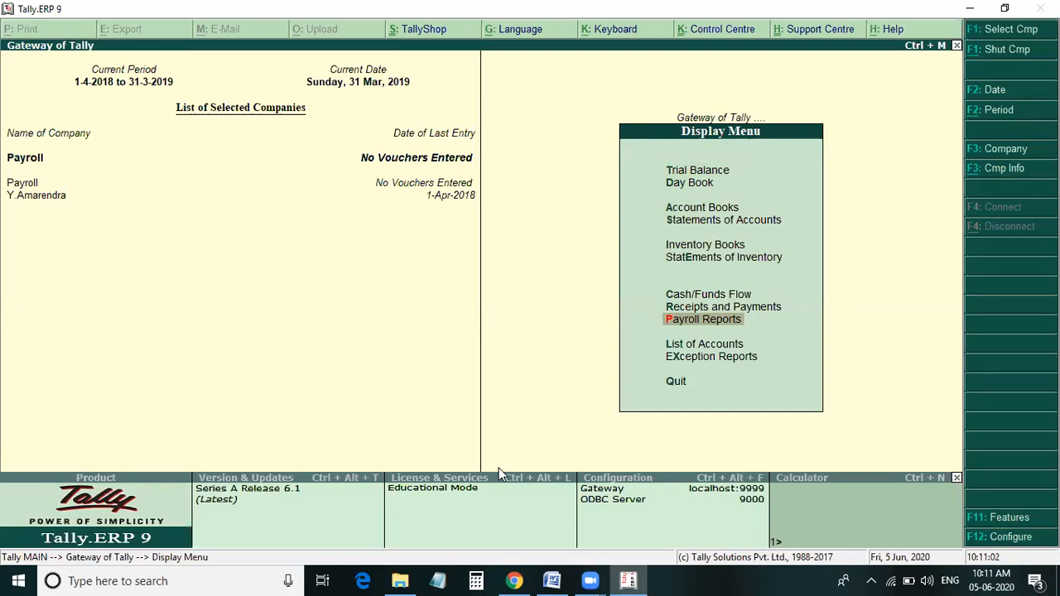
key(Escape)
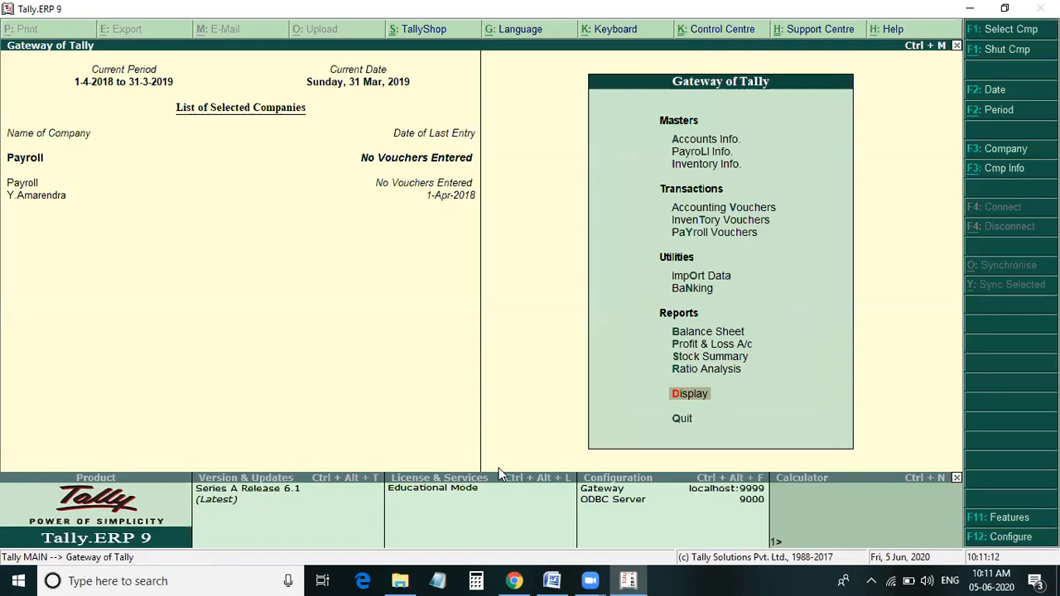
Open the payroll masters of the Payroll company
key(Up)
key(Up)
key(Up)
key(Up)
key(Up)
key(Up)
key(Up)
key(Up)
key(Up)
key(Up)
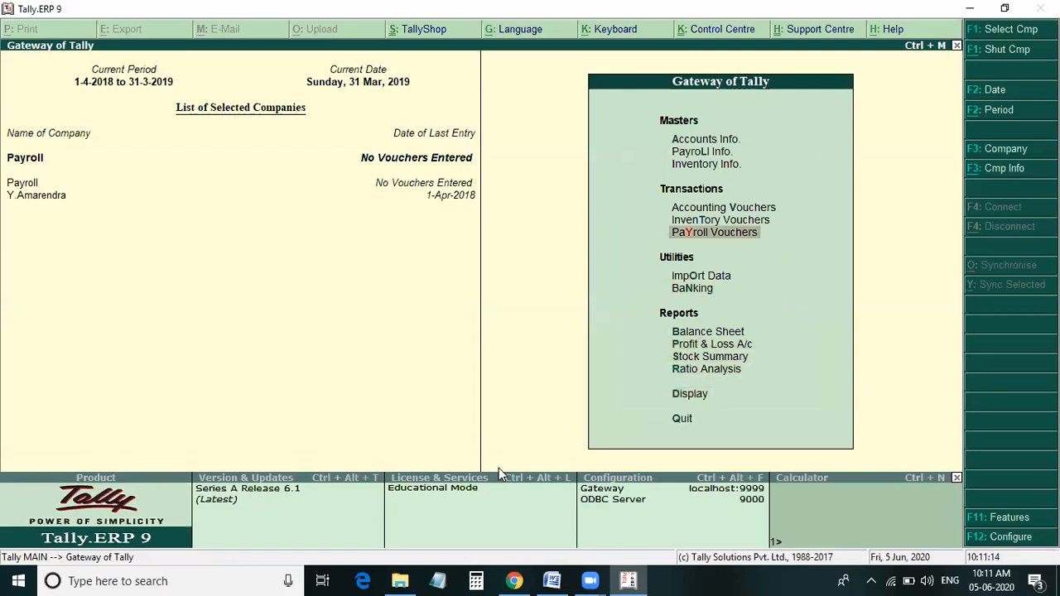
key(Up)
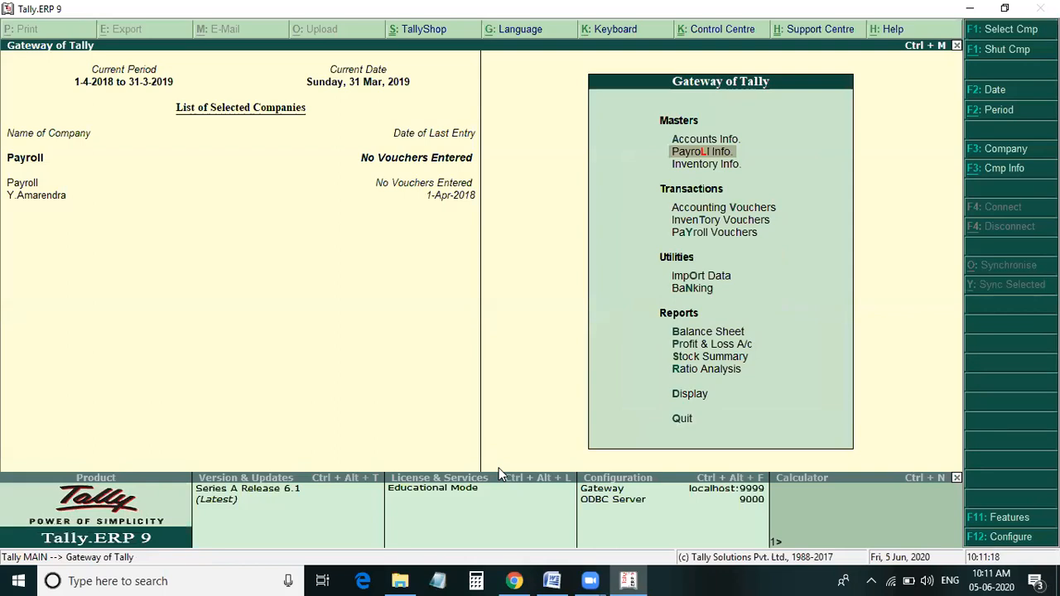
key(Return)
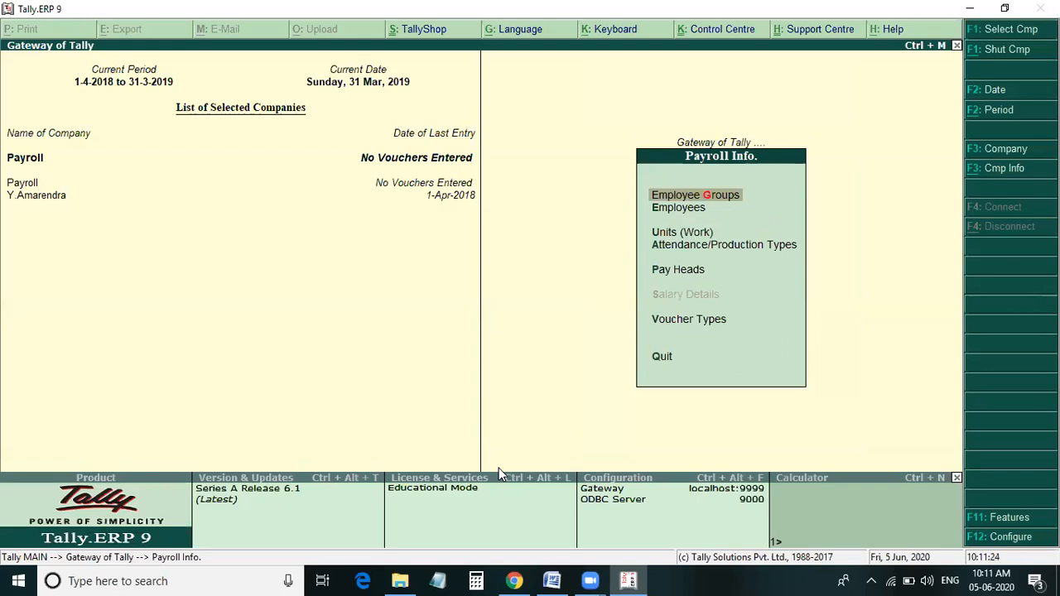
Create a simple work unit with the symbol days and 0 decimal places
key(Down)
key(Down)
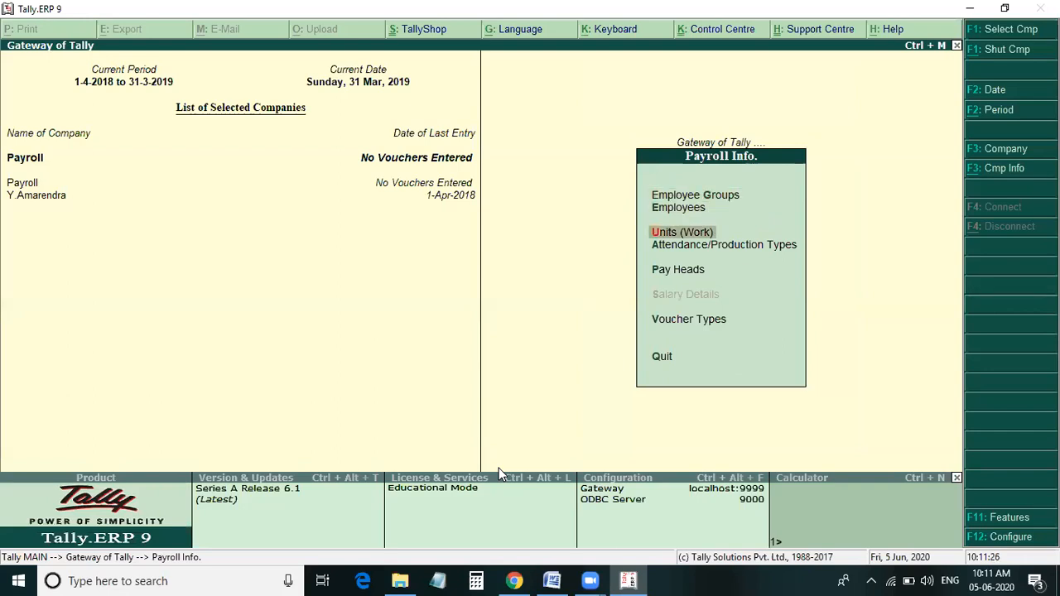
key(Return)
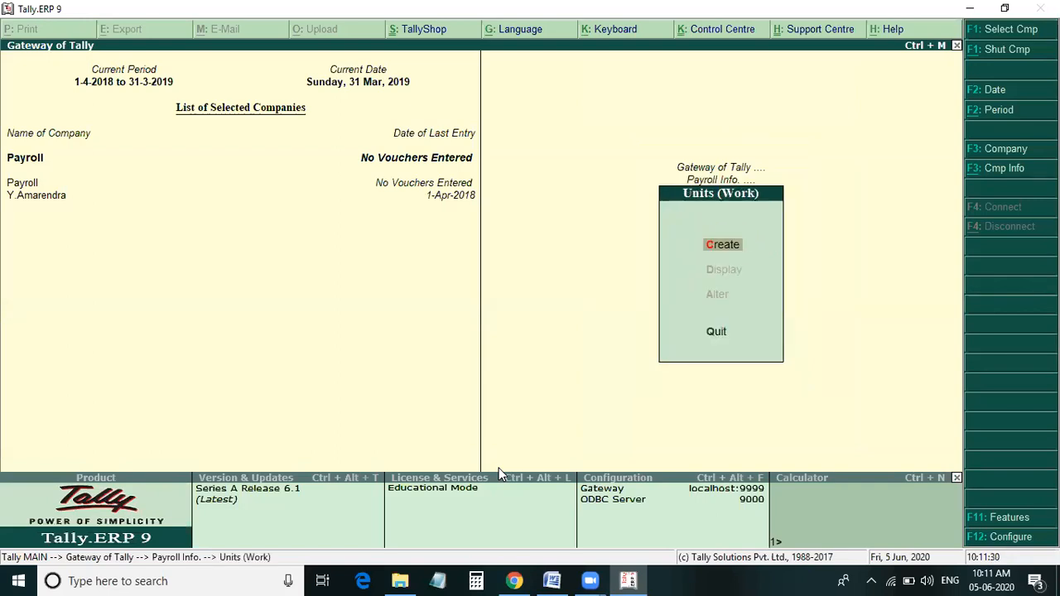
key(Return)
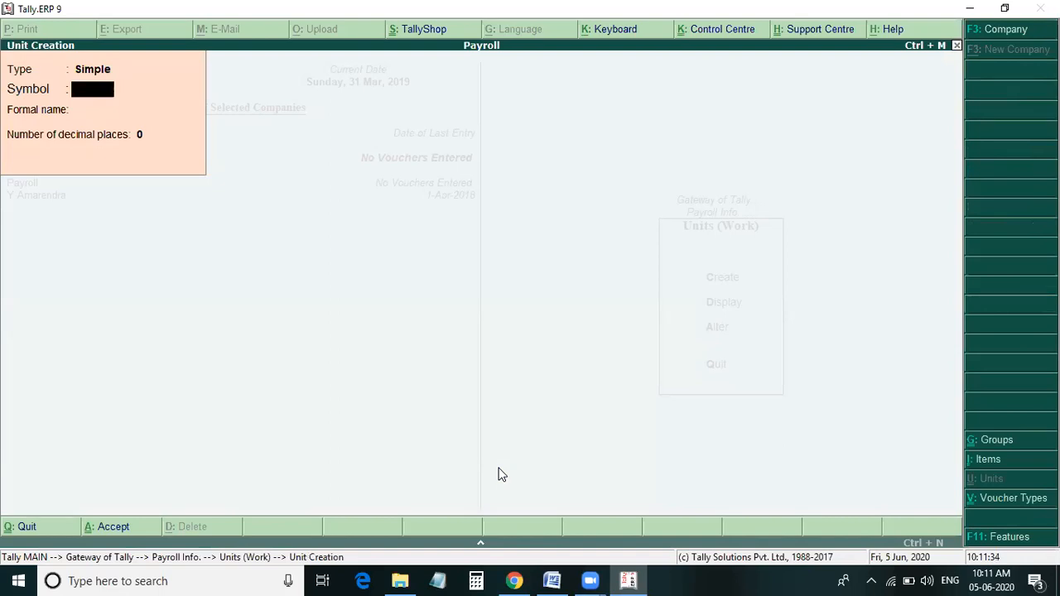
text(day)
key(Return)
key(Return)
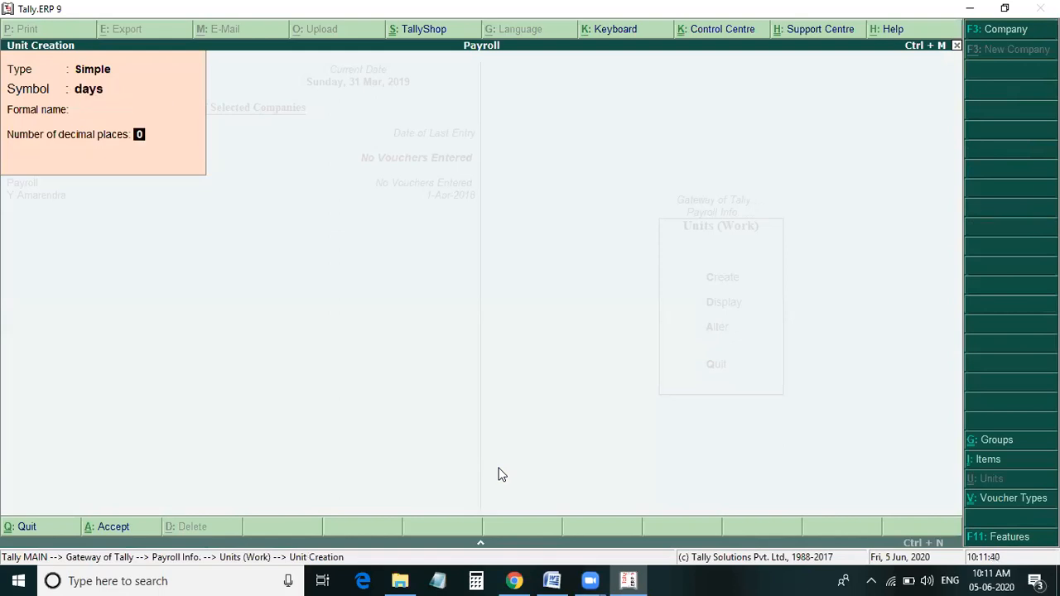
key(Return)
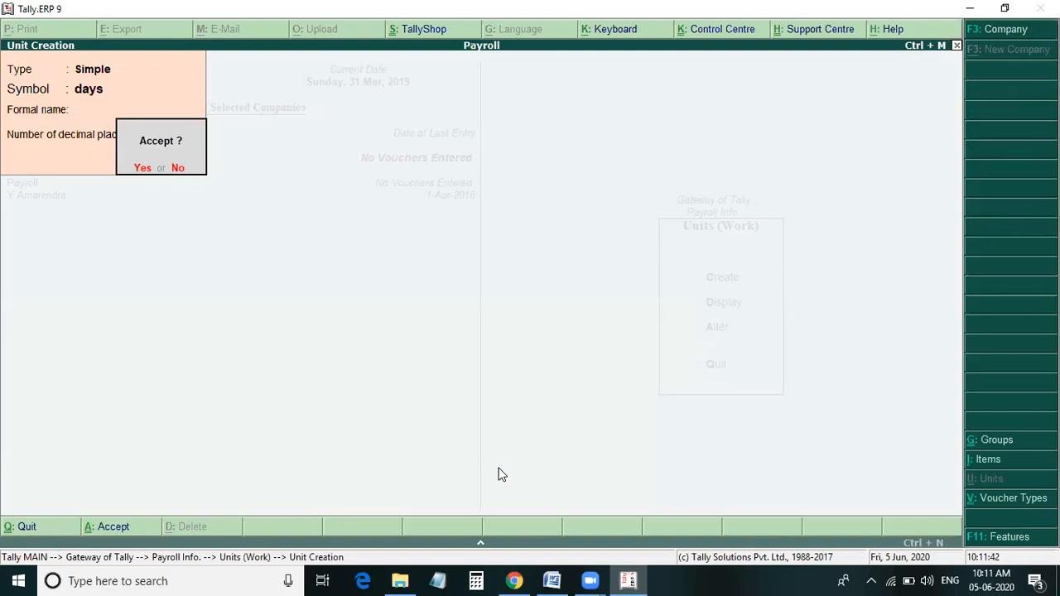
key(Return)
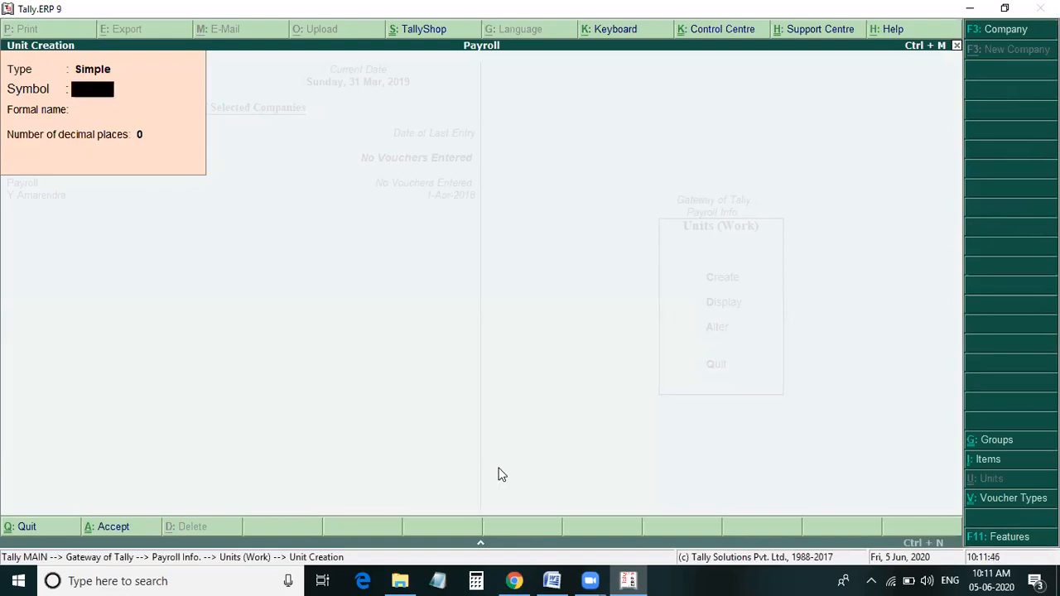
Create a simple work unit with the symbol Weeks, leaving the other fields at their defaults
text(Weeks)
key(Return)
key(Return)
key(Return)
key(Return)
Create a simple work unit with the symbol nights and 0 decimal places, without a formal name
text(nights)
key(Return)
key(Return)
key(Return)
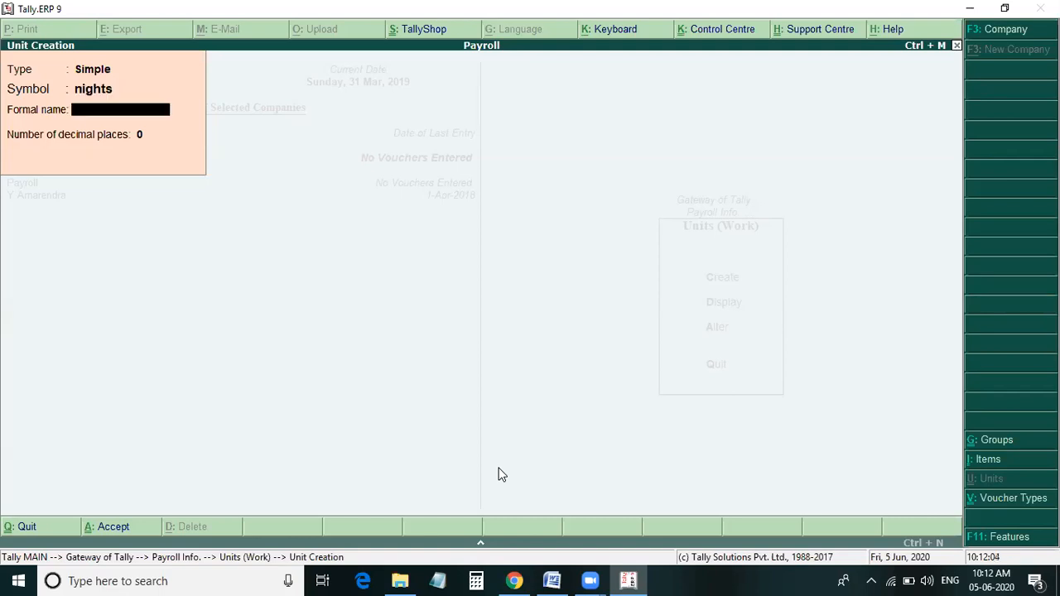
key(Return)
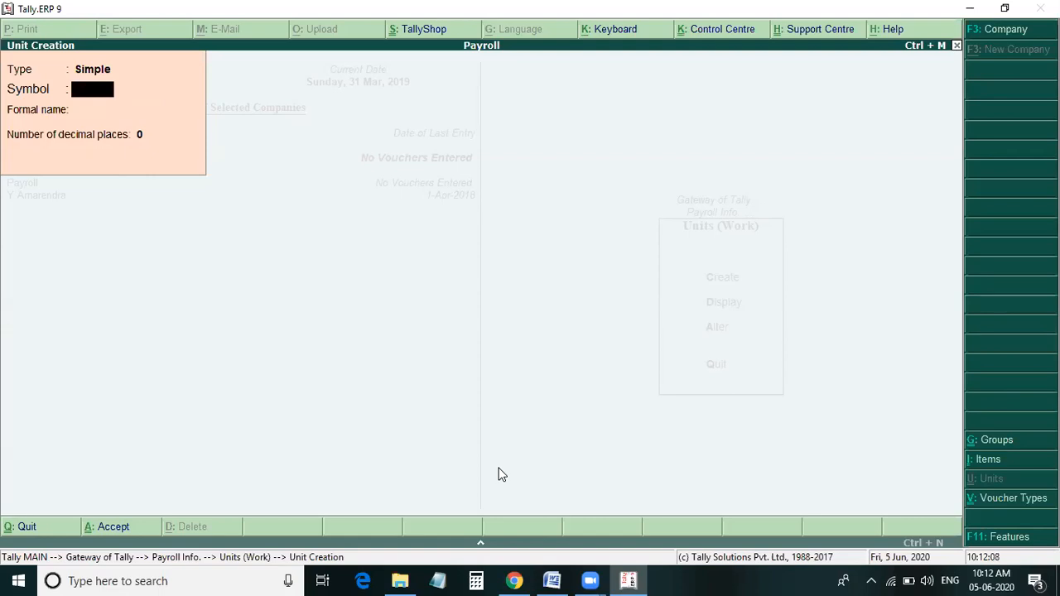
Create a simple work unit with the symbol months and leave unit creation
text(months)
key(Return)
key(Return)
key(Return)
key(Return)
key(Escape)
key(Return)
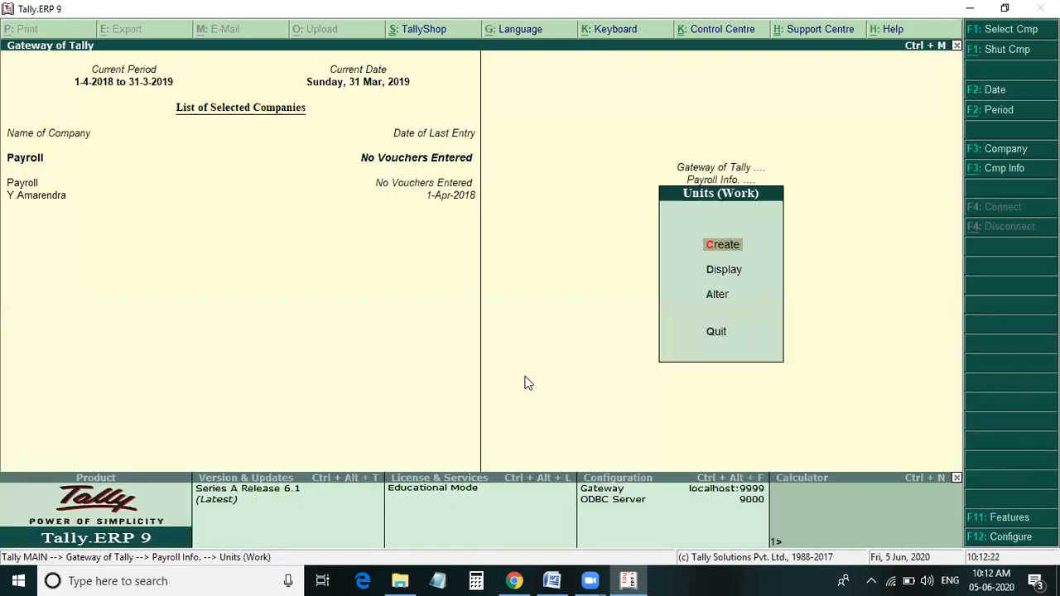
Display the list of existing work units to check them, and return to the payroll masters
key(Down)
key(Down)
key(Up)
key(Return)
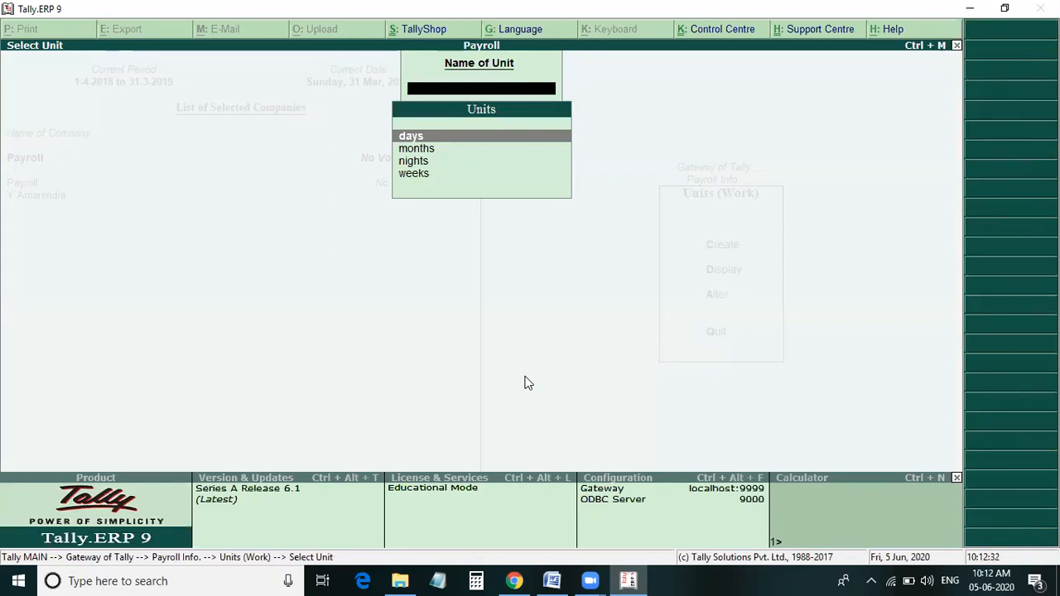
key(Escape)
key(Escape)
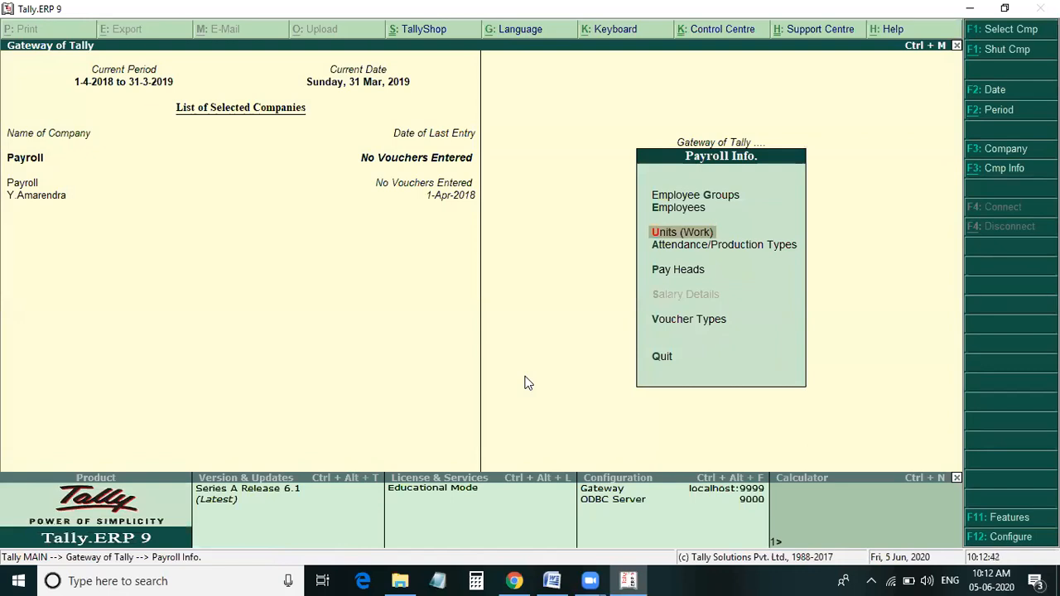
Create an attendance type named Present under Primary, with type Attendance / Leave with Pay and period type Days
key(Down)
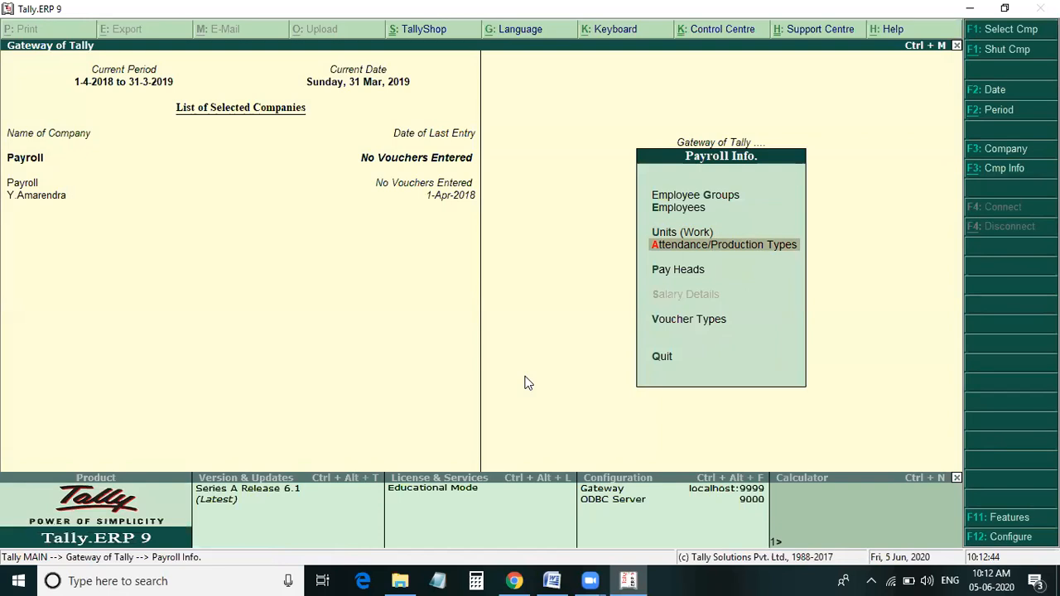
key(Return)
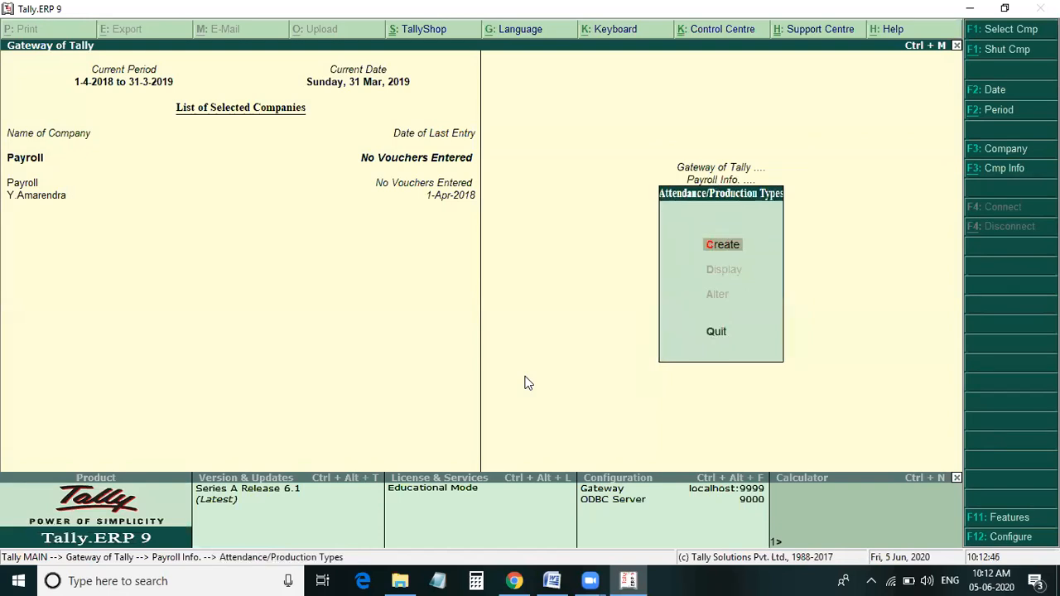
key(Return)
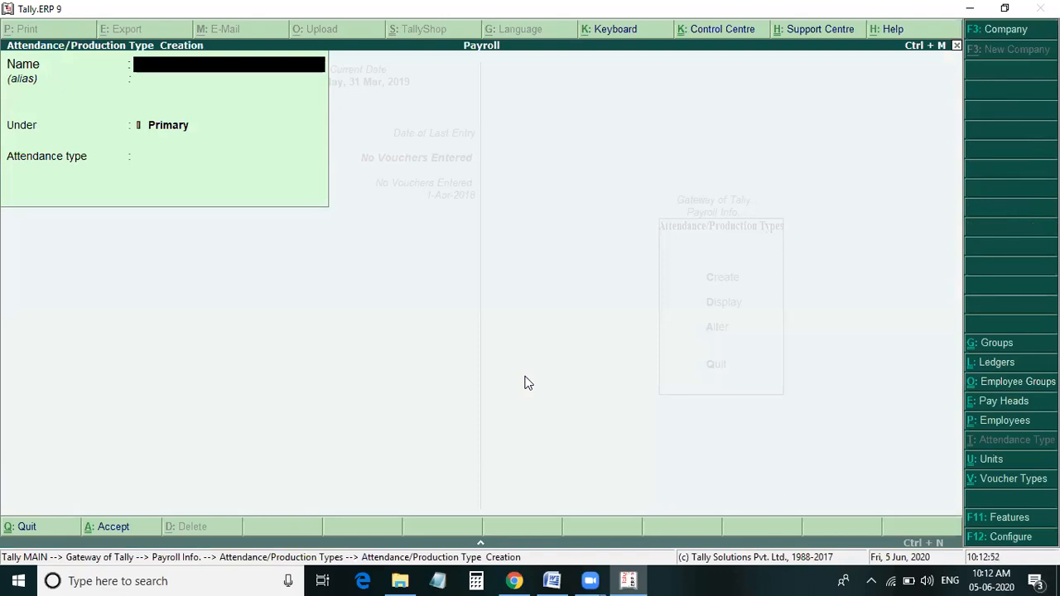
text(Present)
key(Return)
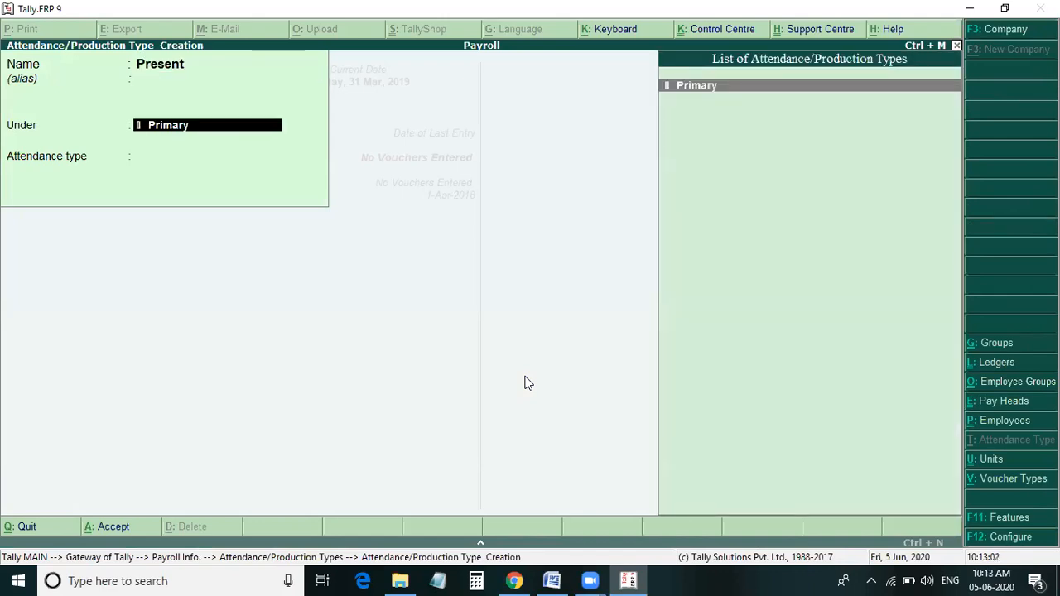
key(Return)
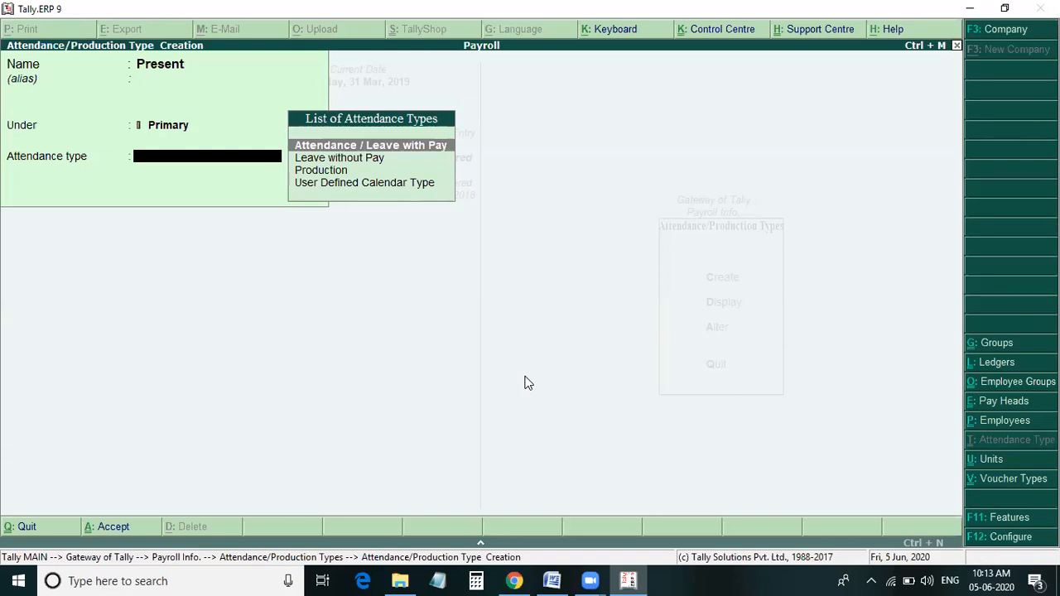
key(Return)
key(Return)
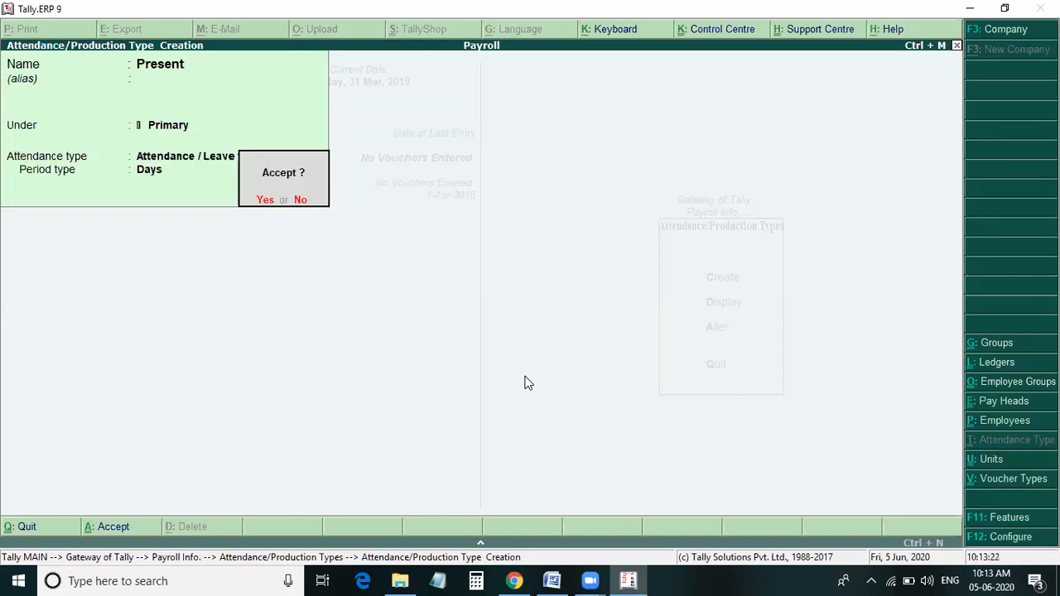
key(Return)
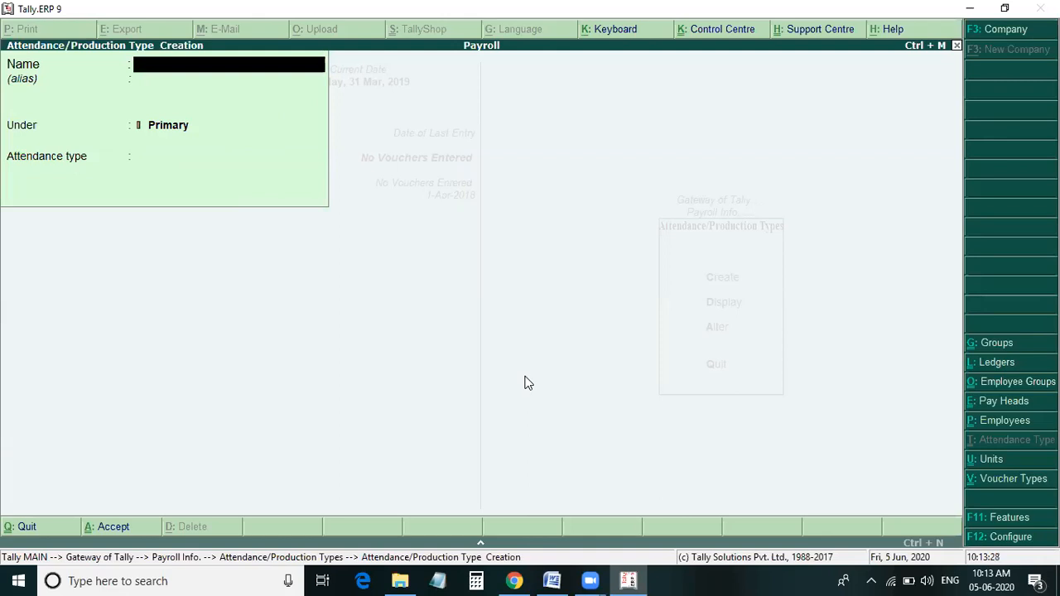
Create an attendance type named Absent under Primary with type Leave without Pay, and leave attendance type creation
text(Absent)
key(Return)
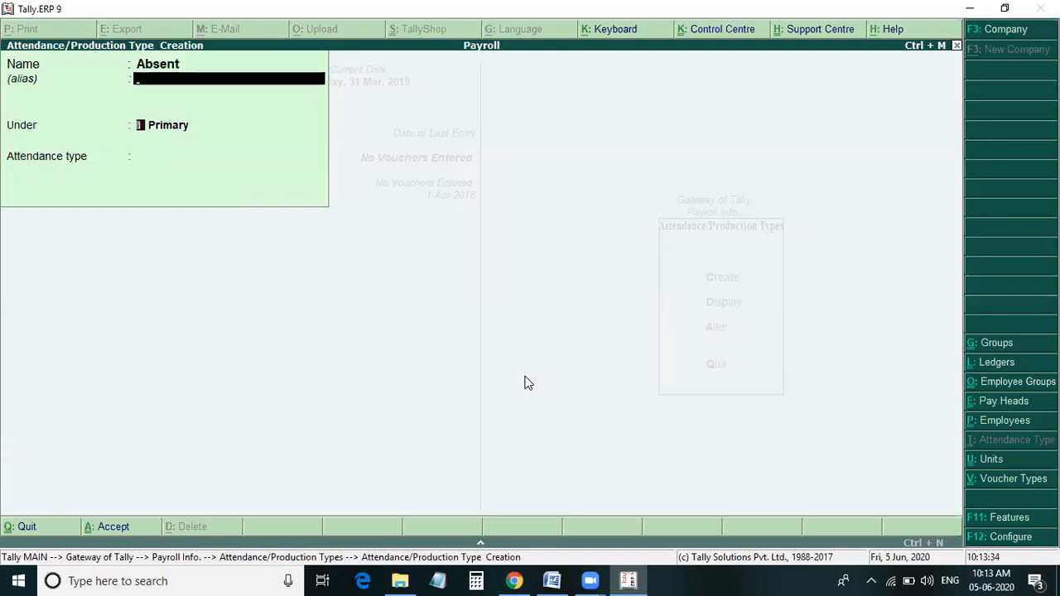
key(Return)
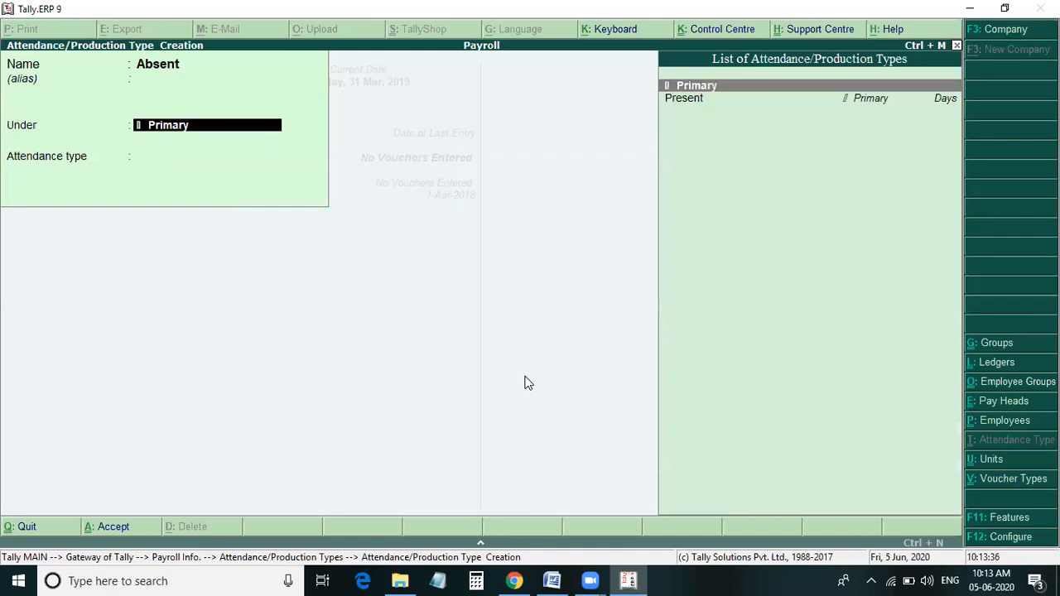
key(Return)
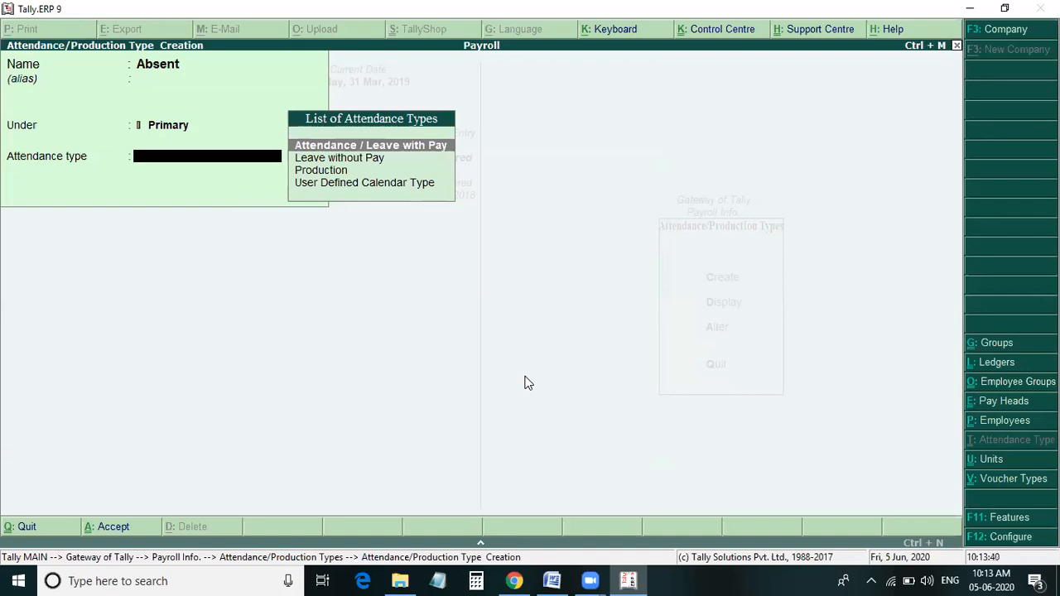
mouse_move(589, 580)
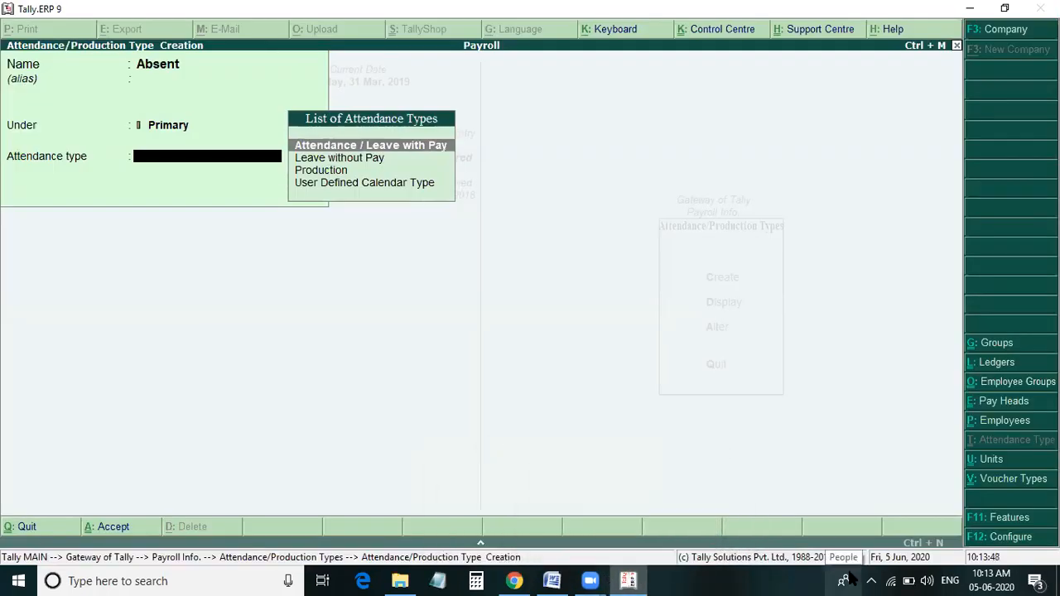
key(Down)
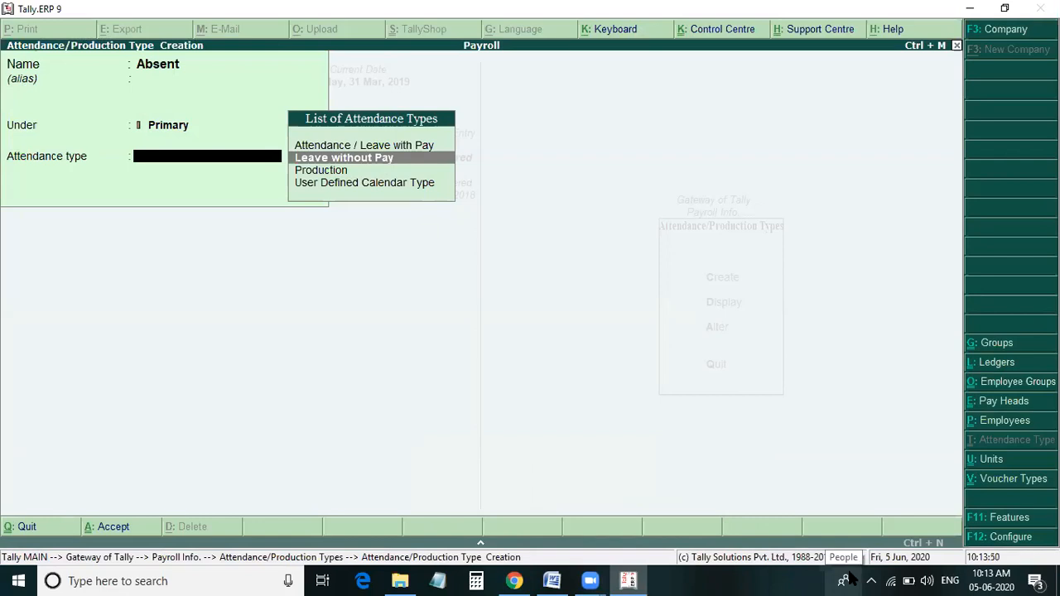
key(Return)
key(Return)
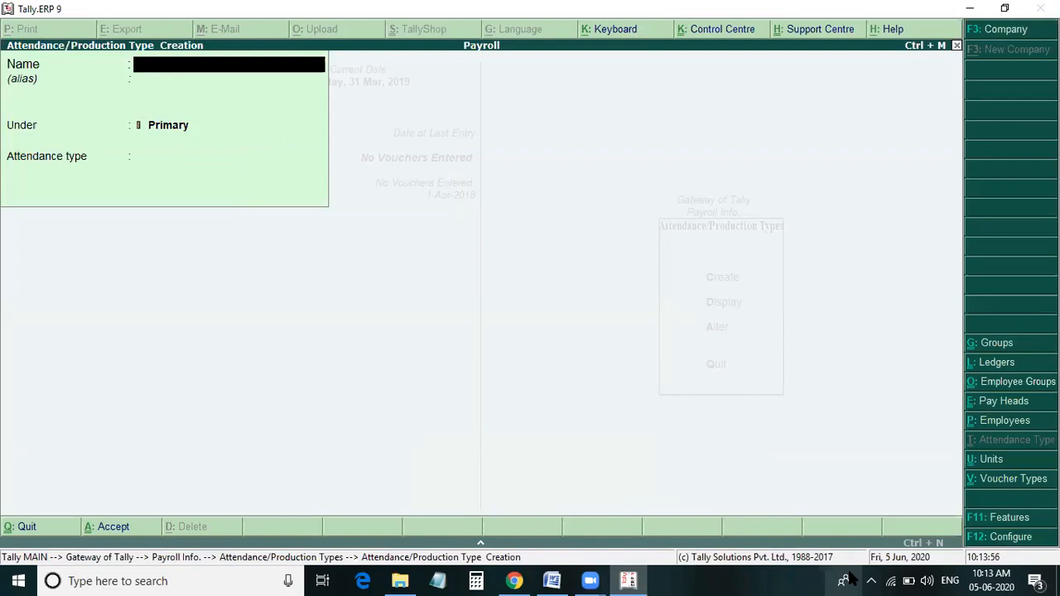
key(Escape)
key(Return)
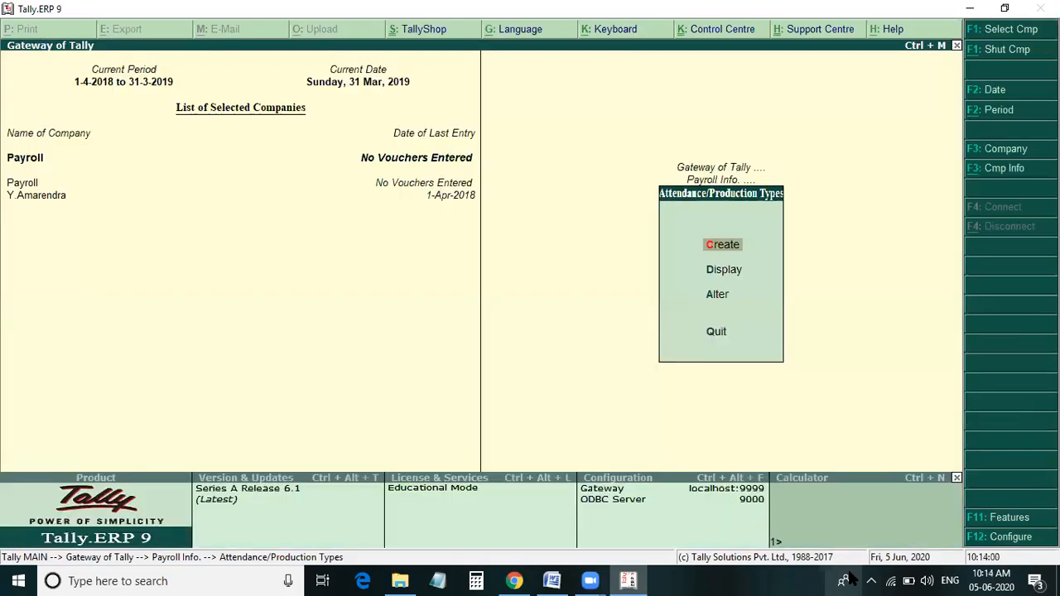
key(Escape)
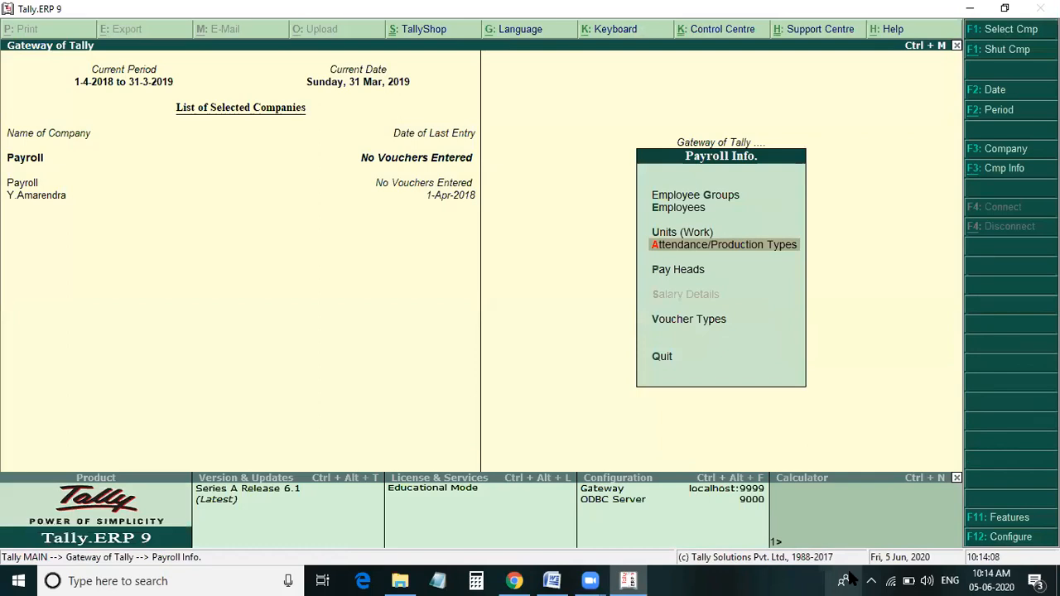
Create a single employee group named Clearks under Primary, with Define salary details set to No
key(Up)
key(Up)
key(Up)
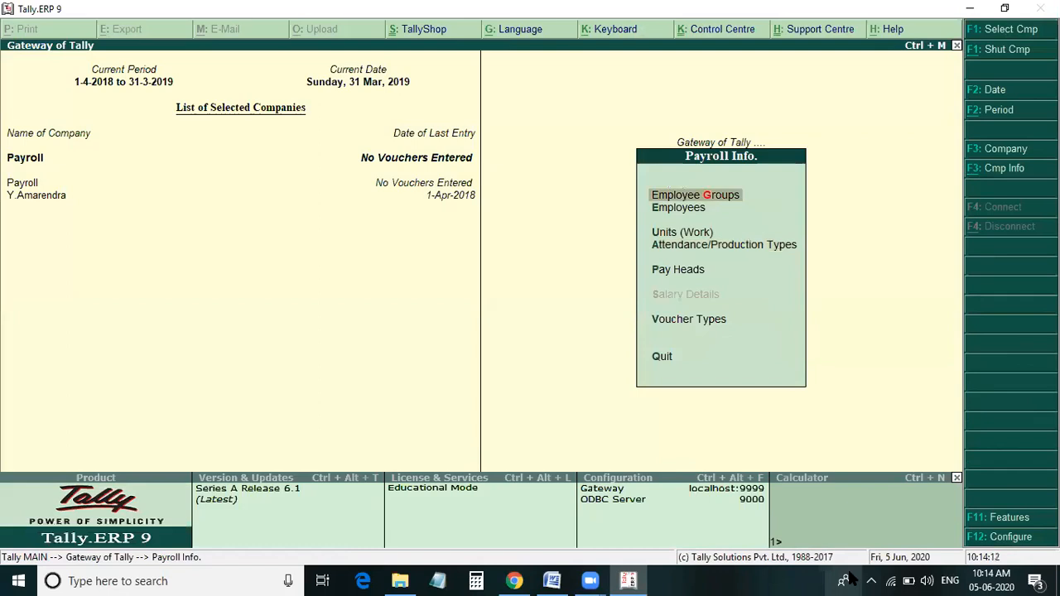
key(Return)
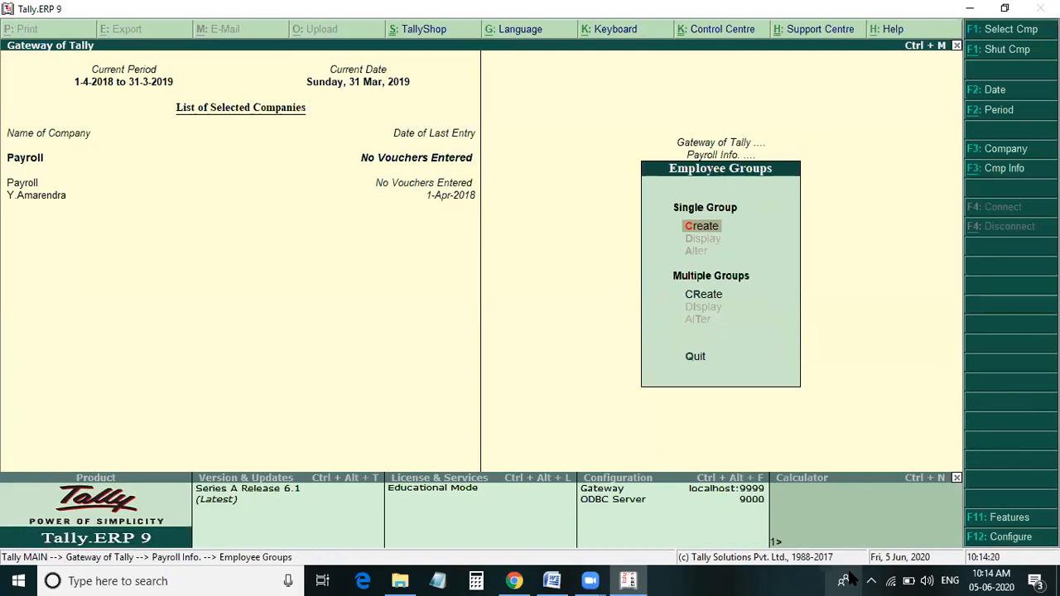
key(Return)
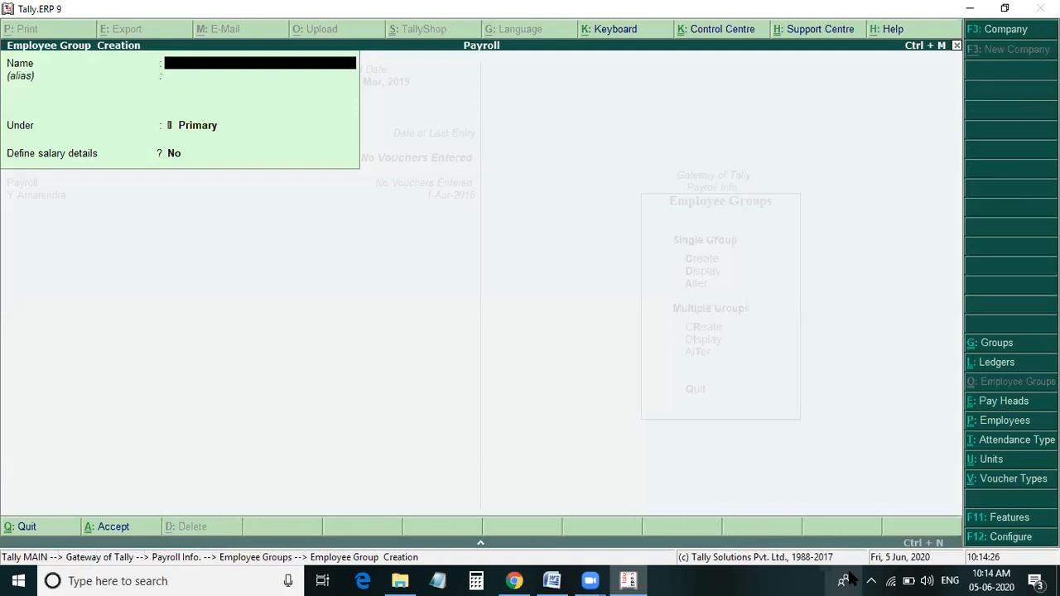
text(Clearks)
key(Return)
key(Return)
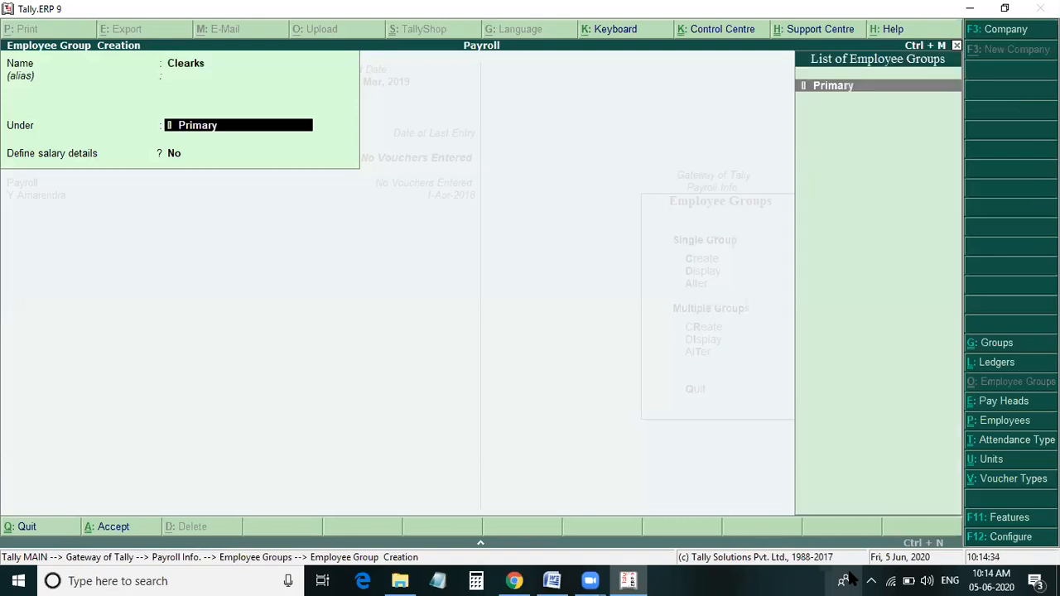
key(Return)
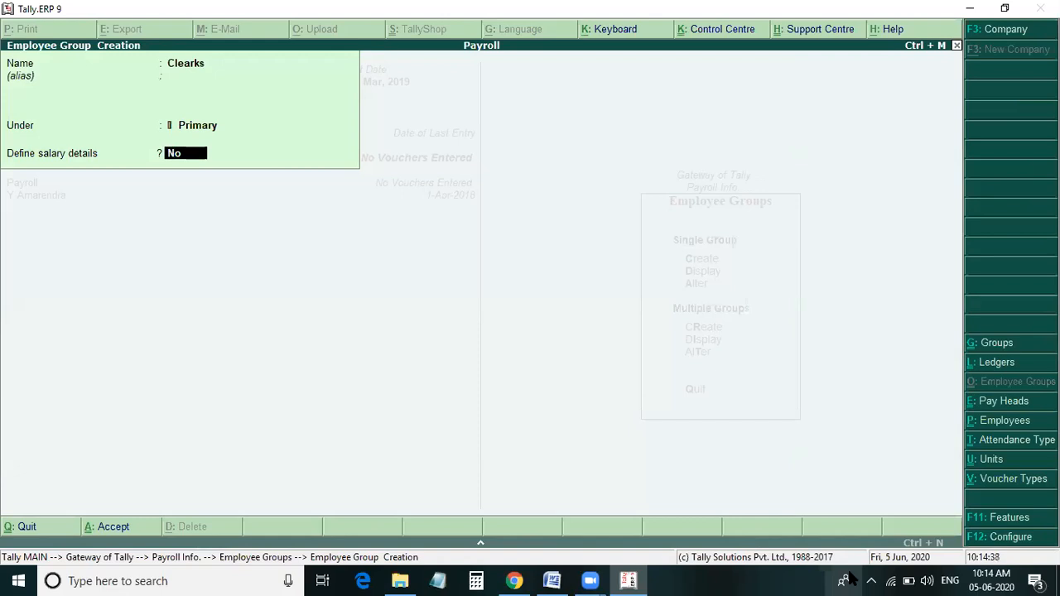
key(Return)
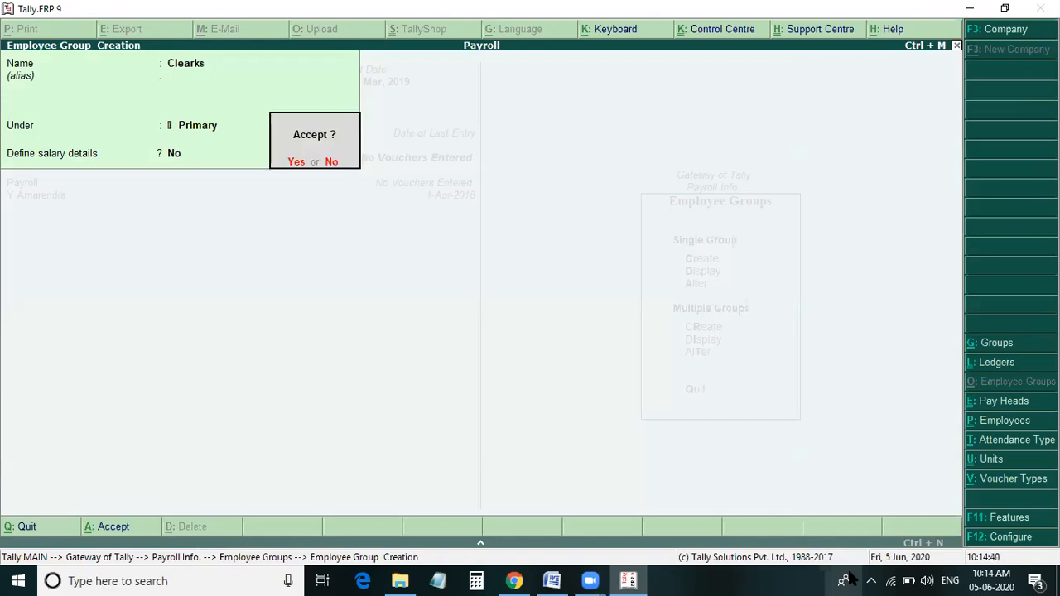
key(Return)
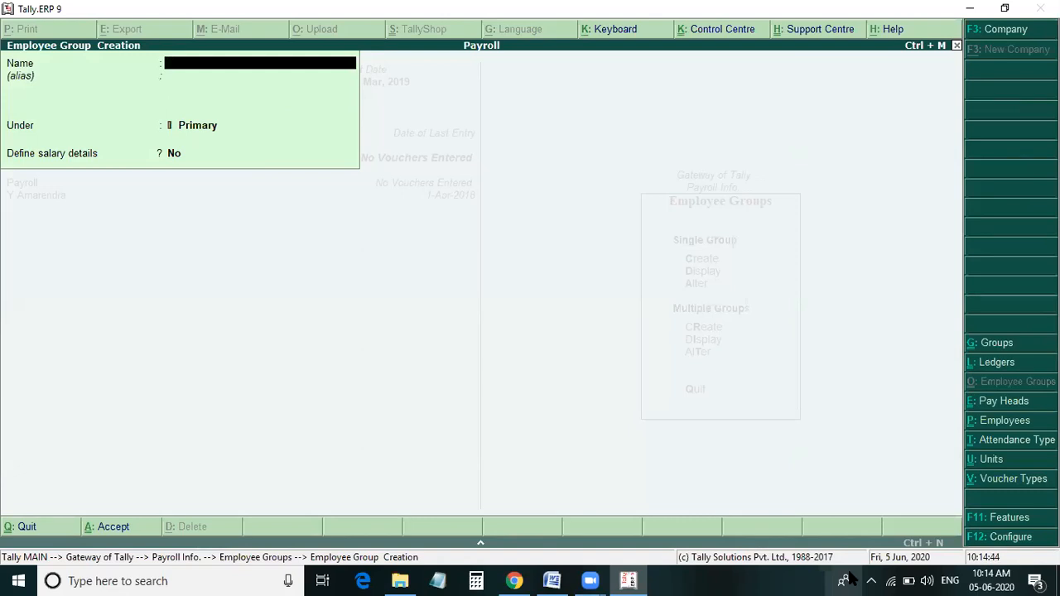
Discard the next employee group entry and return to the payroll masters
text(Em)
key(Escape)
key(Escape)
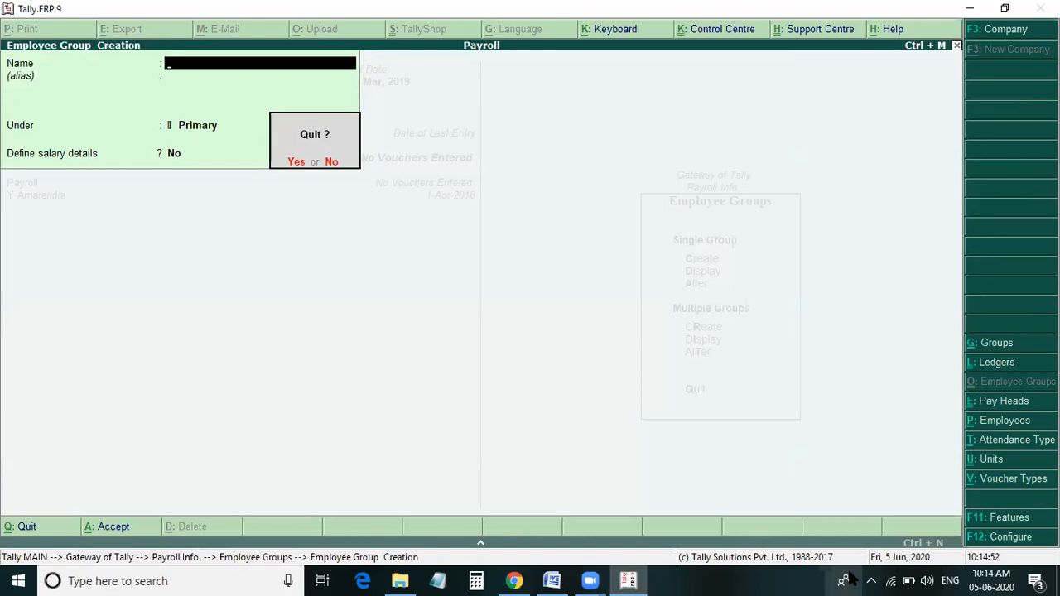
key(y)
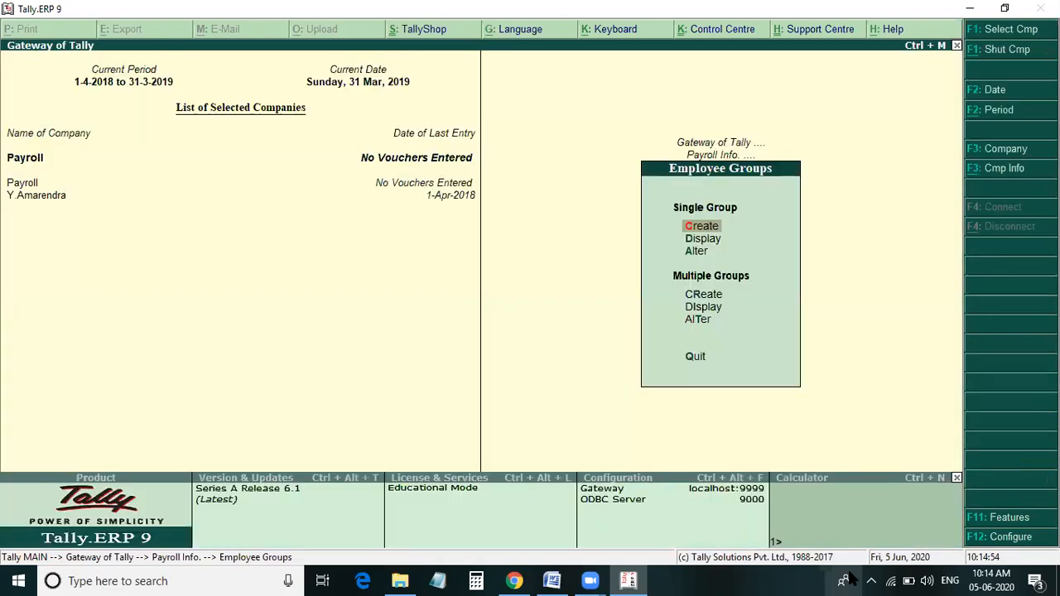
key(Escape)
Start a single employee record with the employee's name, under Clearks, joining date 1-Apr-2020 and Define salary details set to No
key(Down)
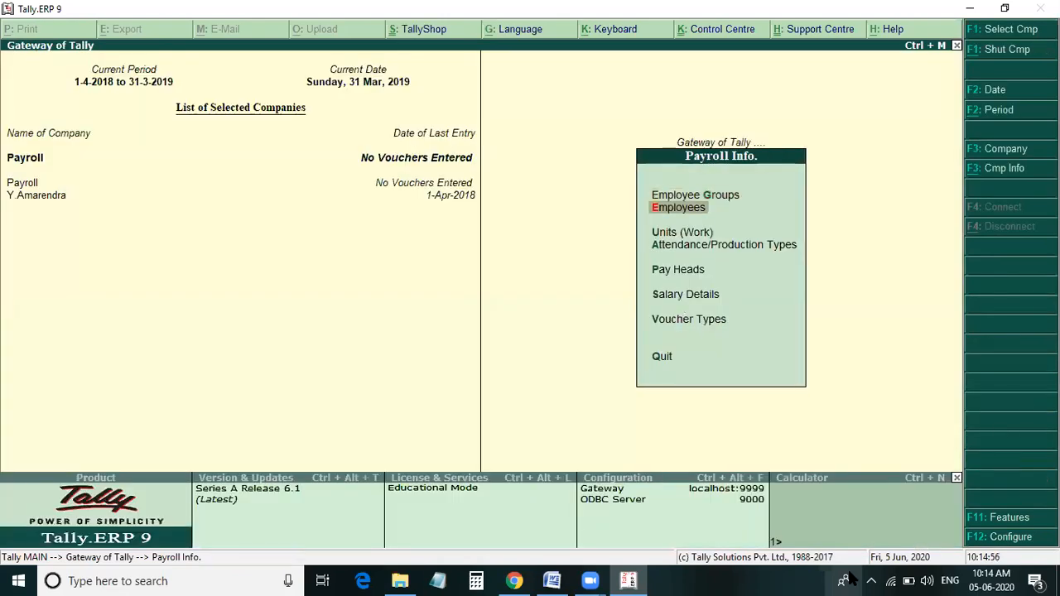
key(Return)
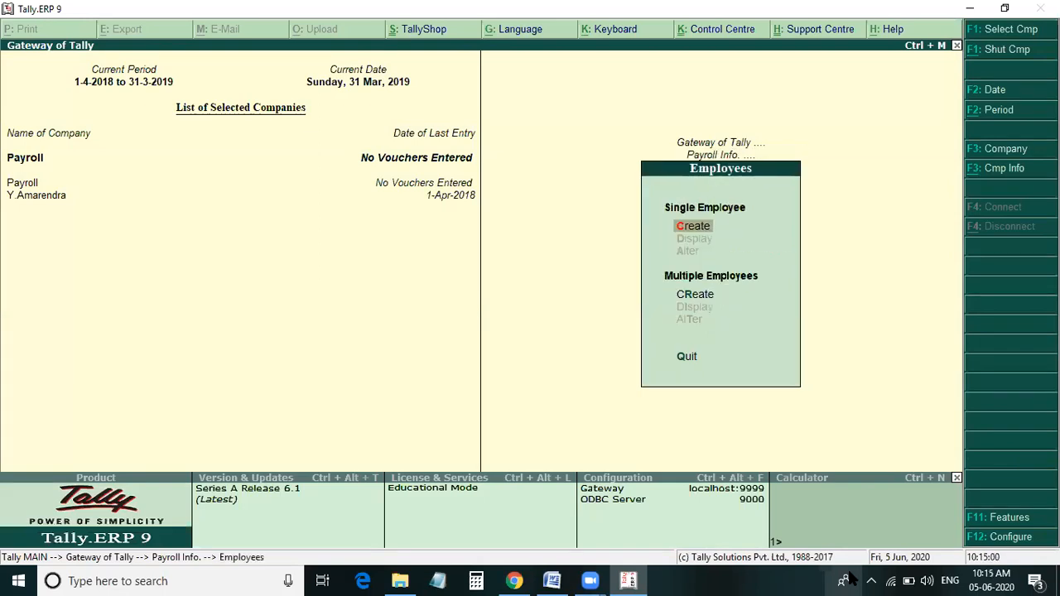
key(Return)
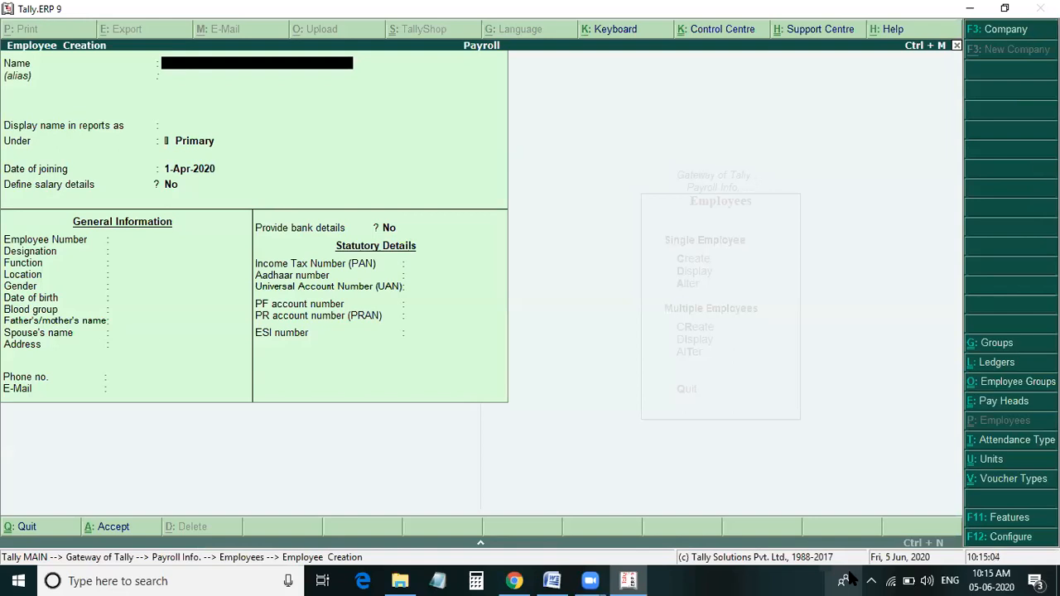
text(Rama)
key(Return)
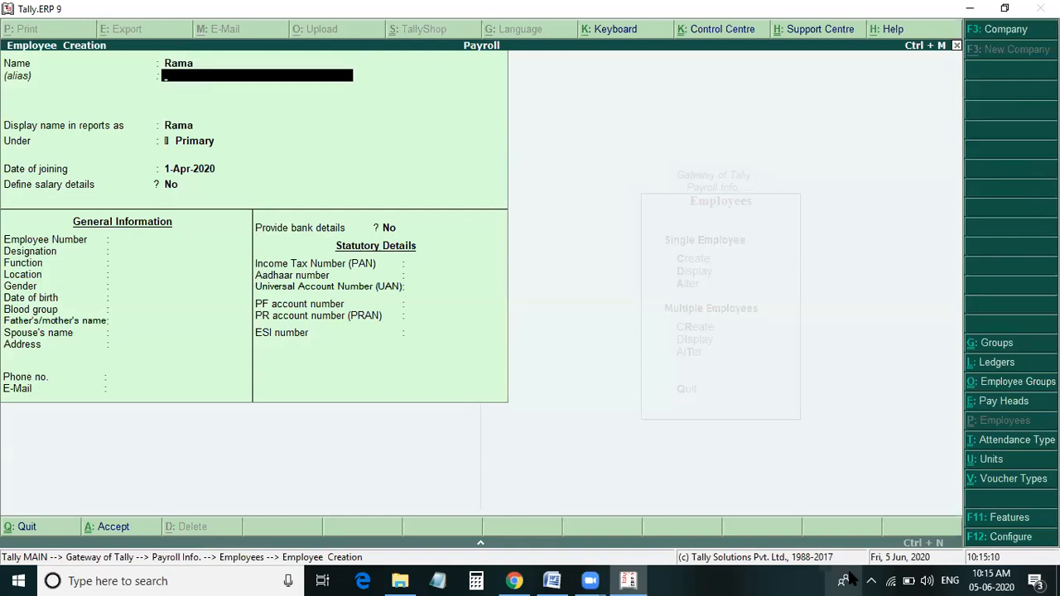
key(Return)
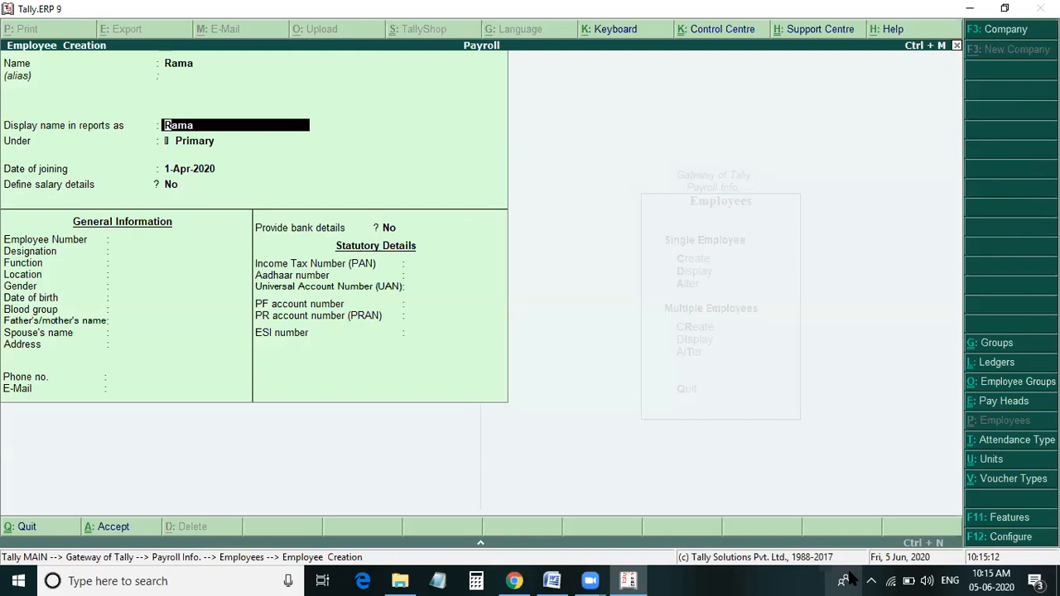
key(Return)
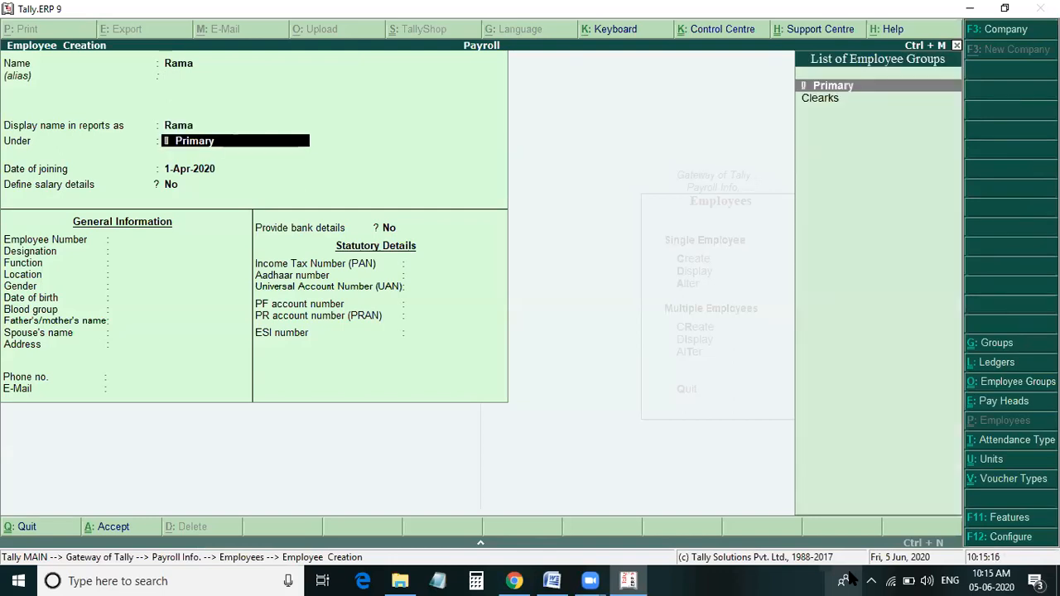
key(Down)
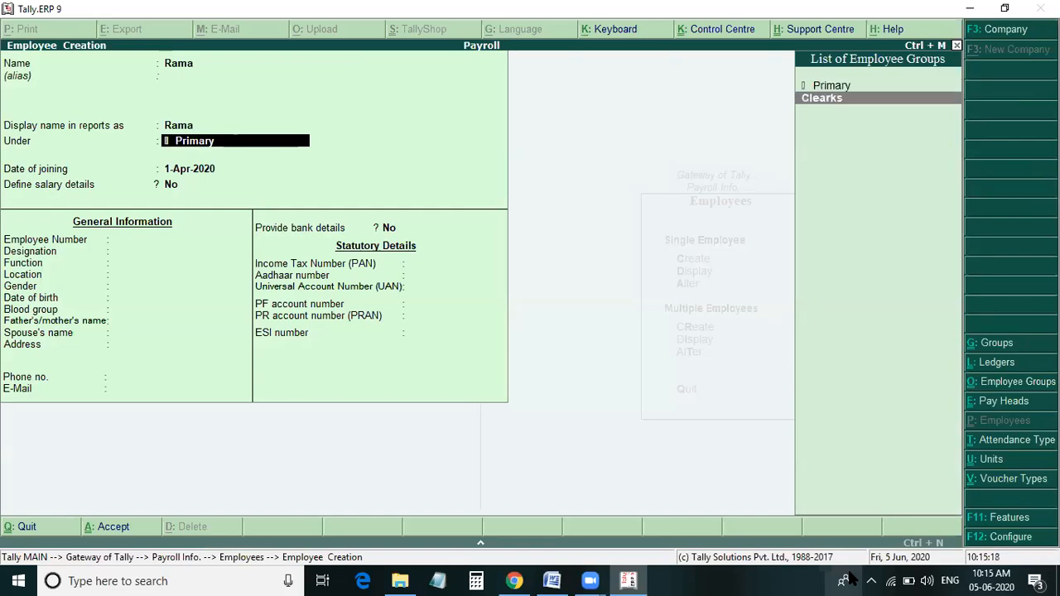
key(Return)
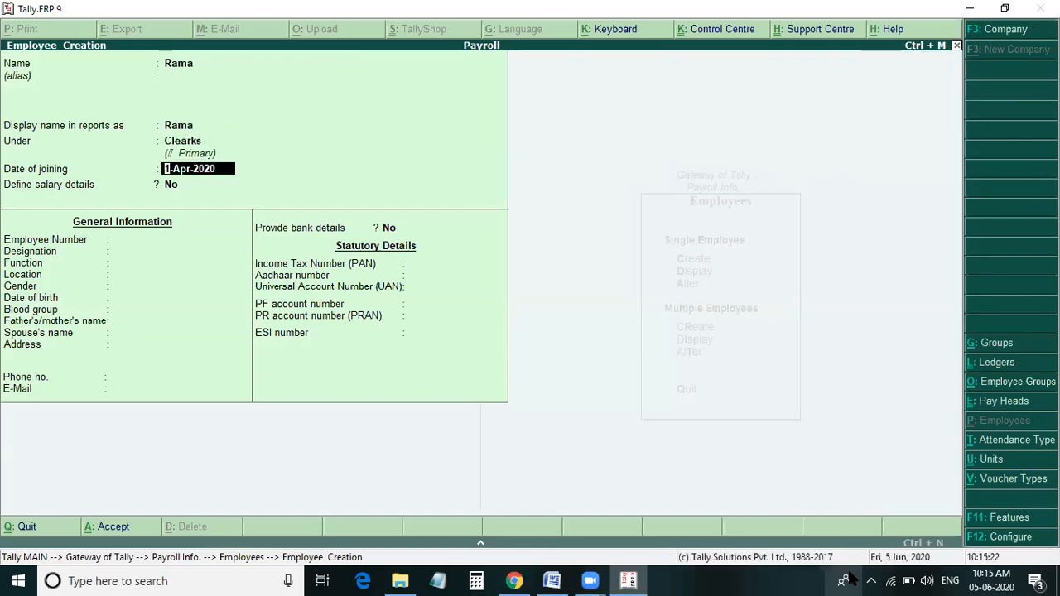
key(Return)
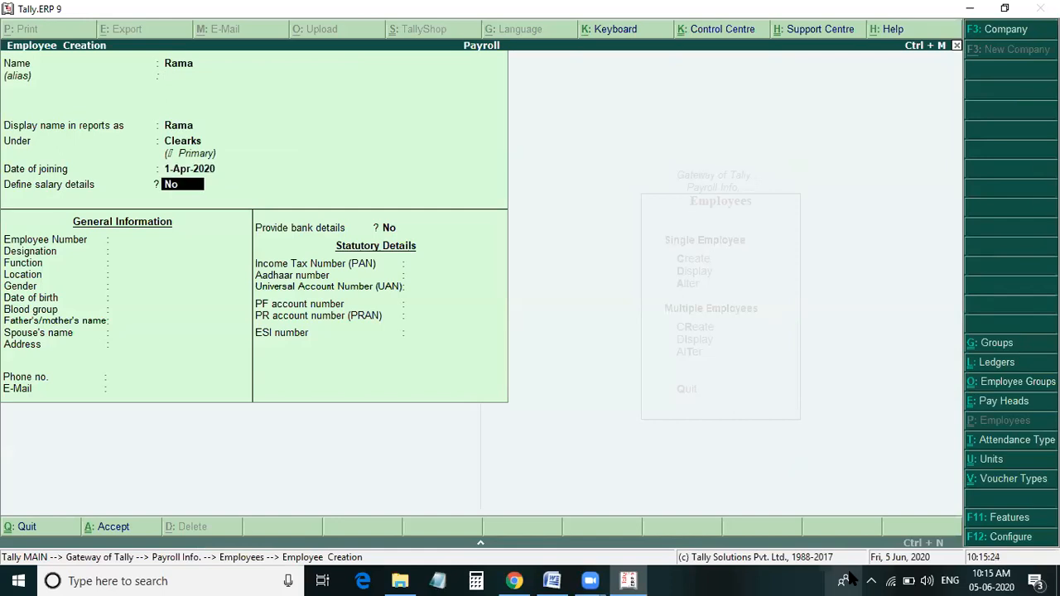
key(Return)
Set the employee's gender to Male, leaving employee number, designation, function and location blank
key(Return)
key(Return)
key(Return)
key(Return)
key(Return)
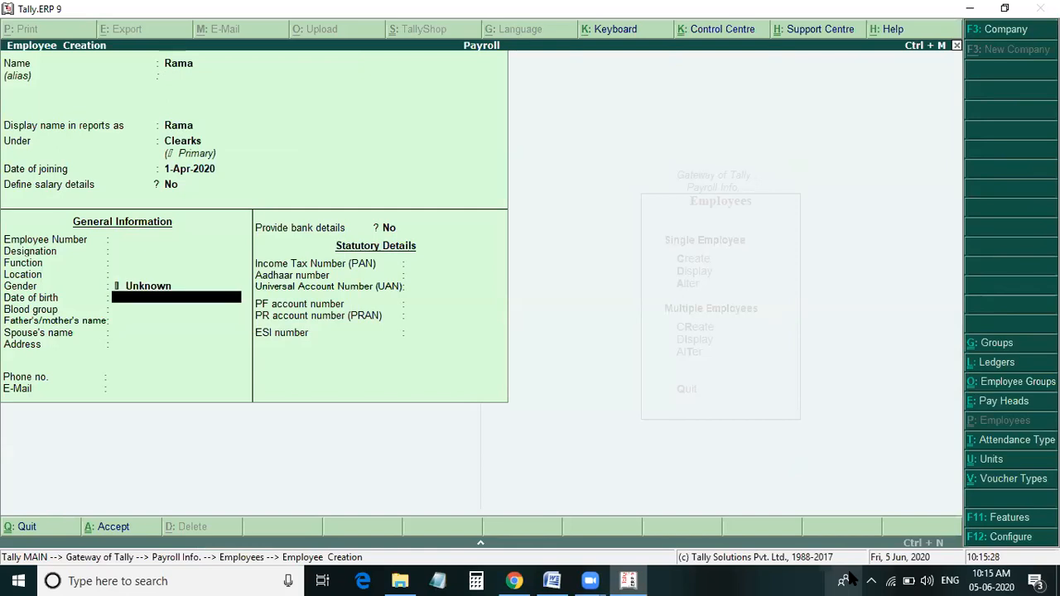
key(BackSpace)
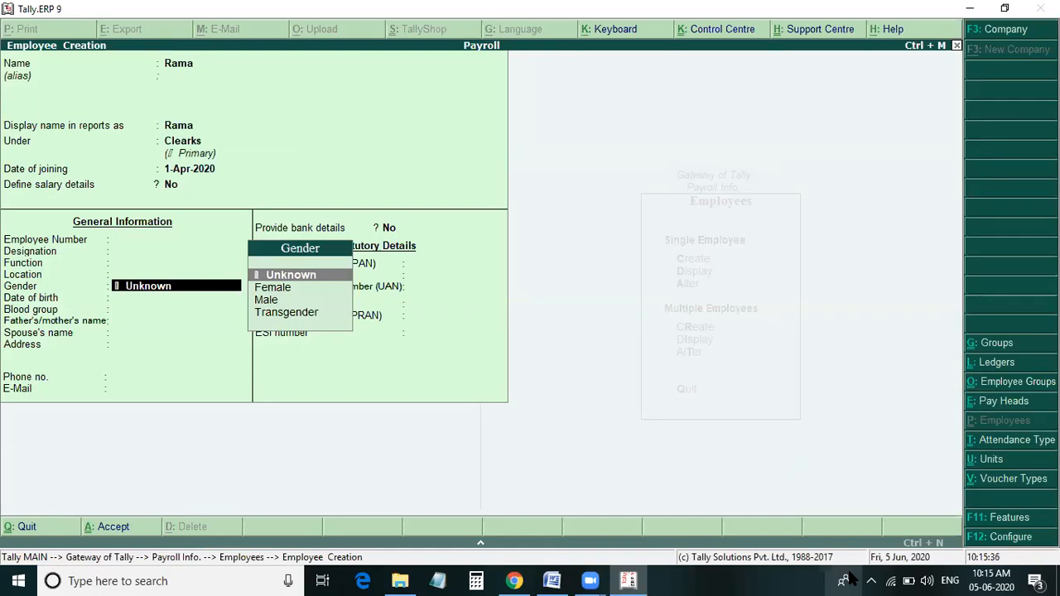
key(Down)
key(Down)
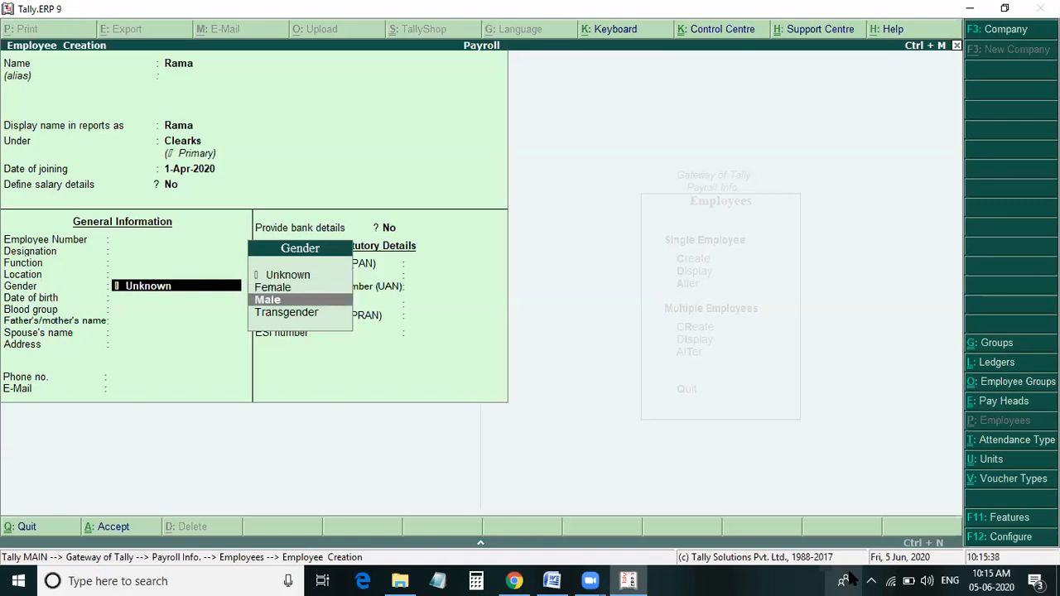
key(Return)
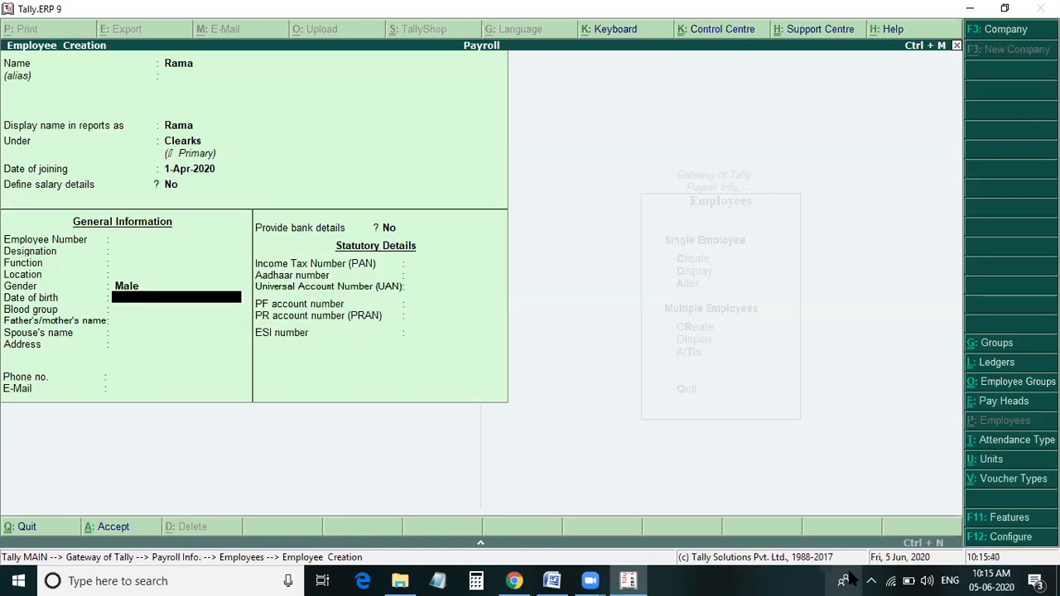
Set blood group to Unknown, keep bank details at No, leave the other personal and statutory fields blank, and save the employee
key(Return)
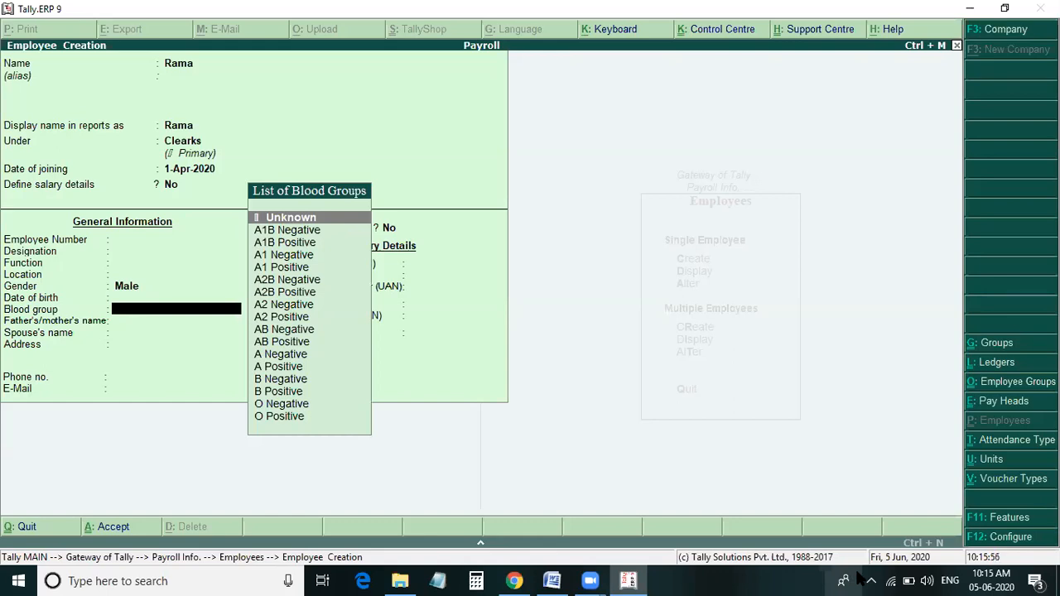
key(Return)
key(Return)
key(Return)
key(Return)
key(Return)
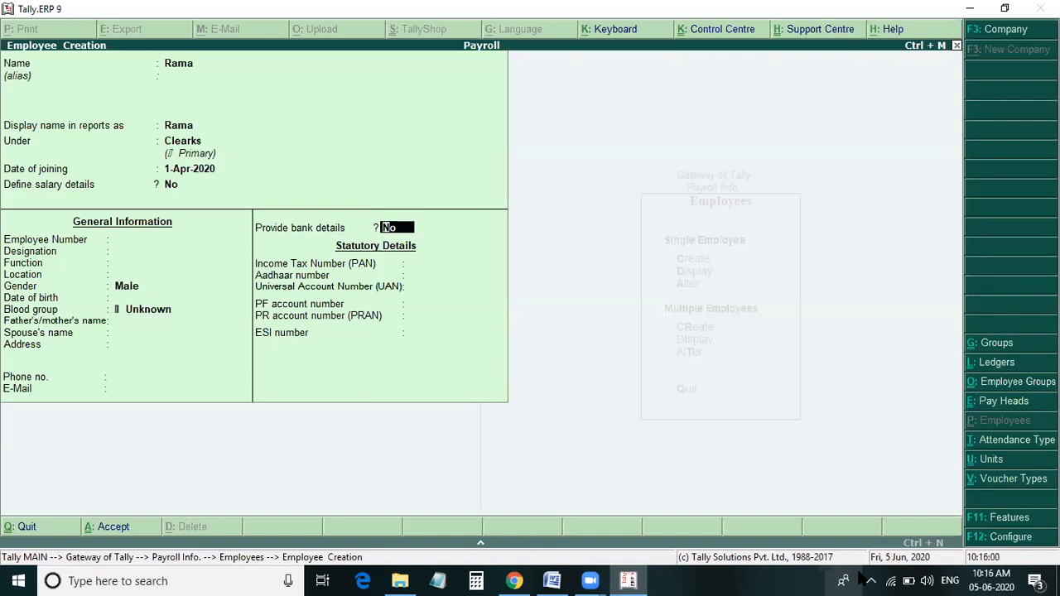
key(Return)
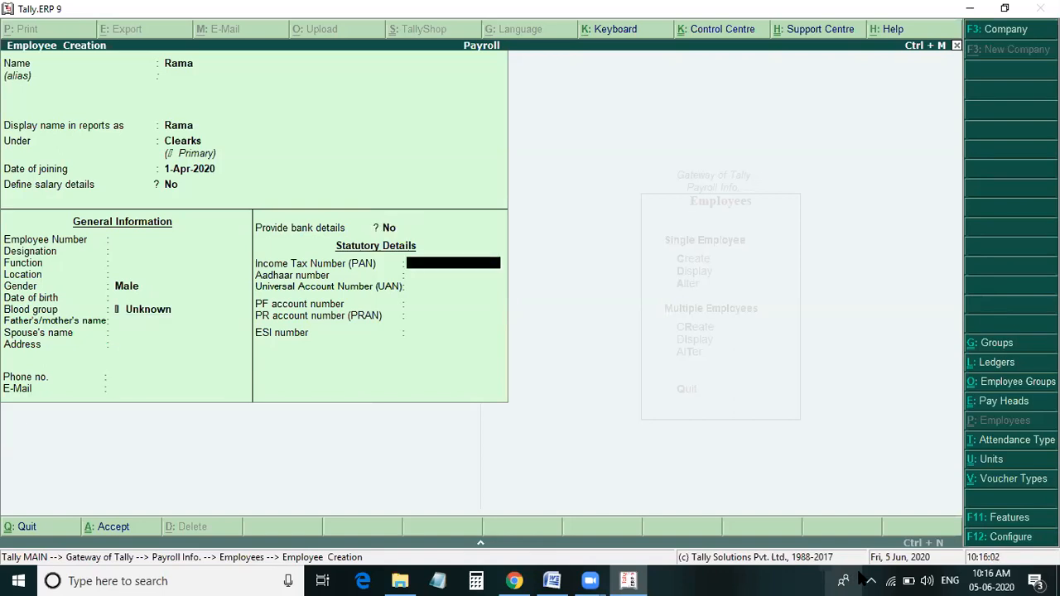
key(Return)
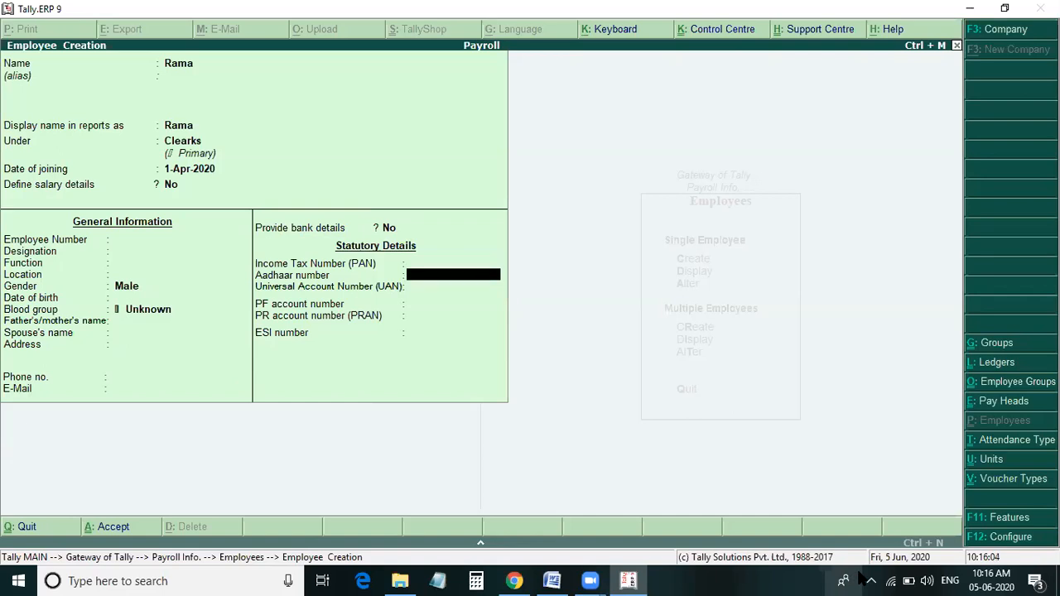
key(Return)
key(Return)
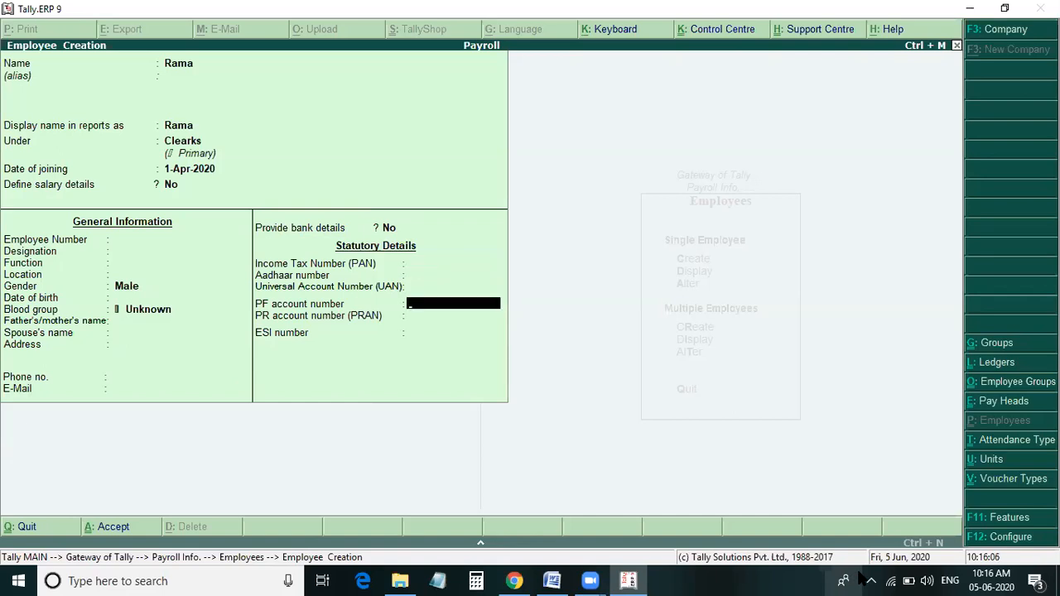
key(Return)
key(Return)
key(Return)
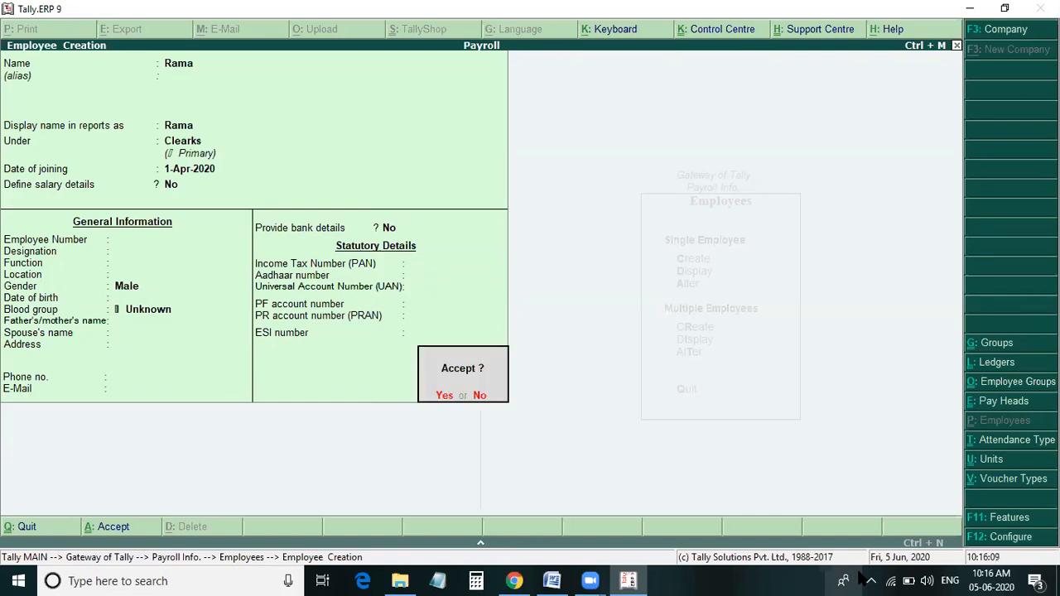
key(Return)
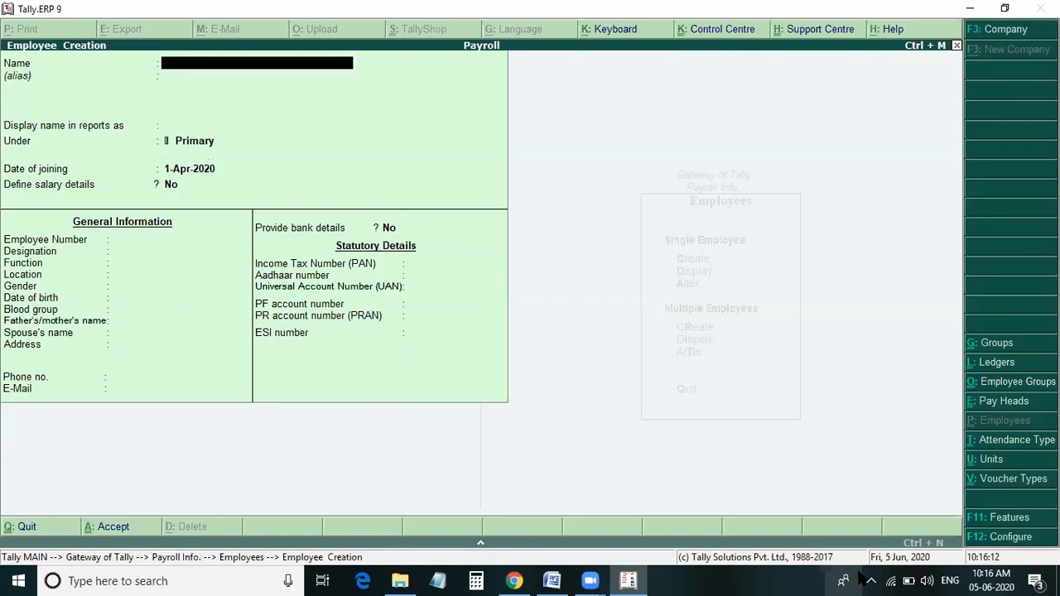
Start a second employee record with the employee's name, under Clearks, joining date 1-Apr-2020 and Define salary details set to No
text(Sita)
key(Return)
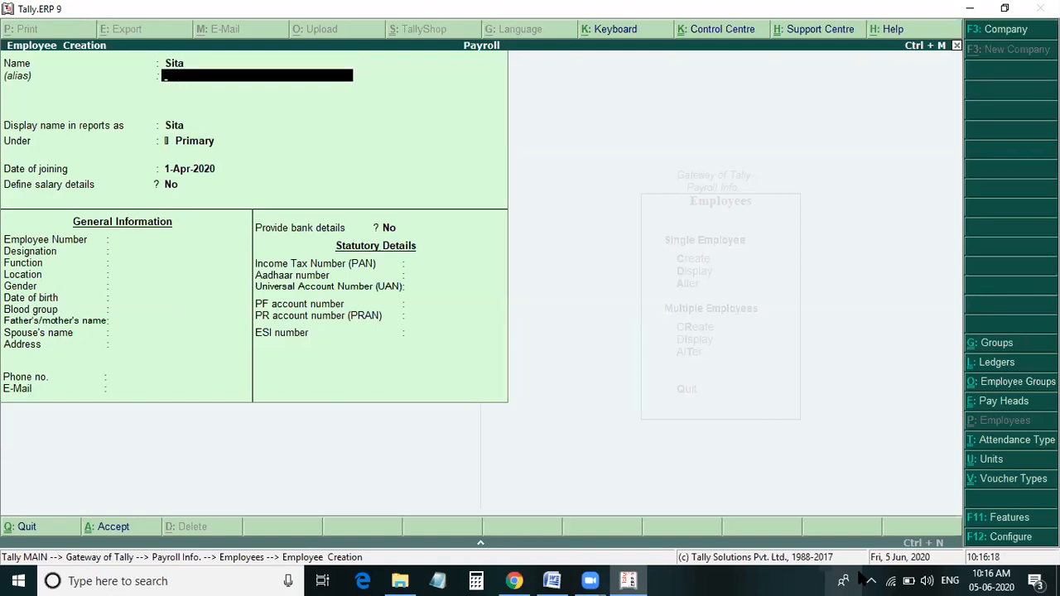
key(Return)
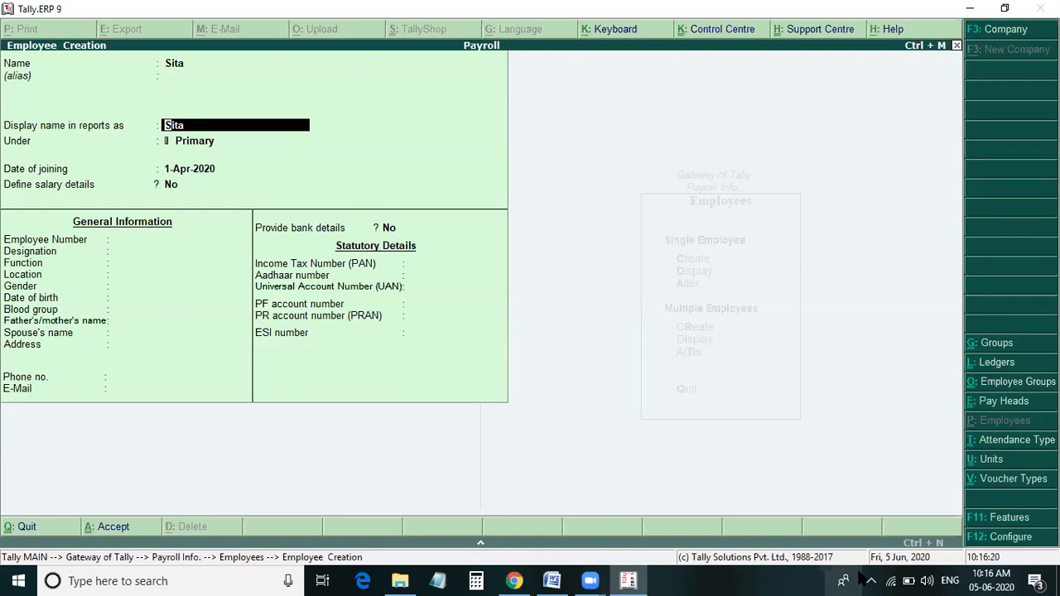
key(Return)
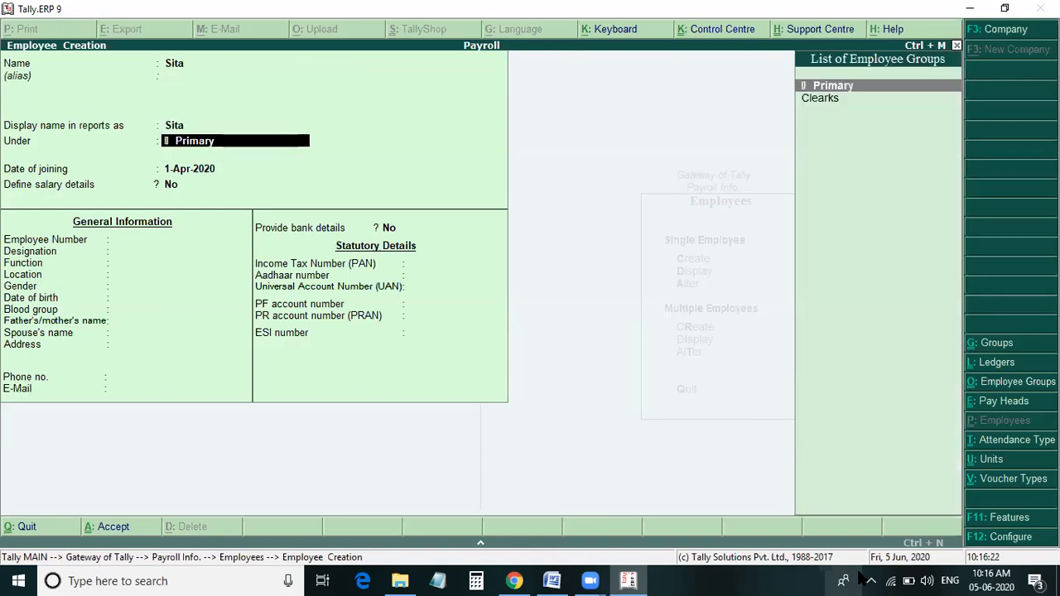
key(Down)
key(Return)
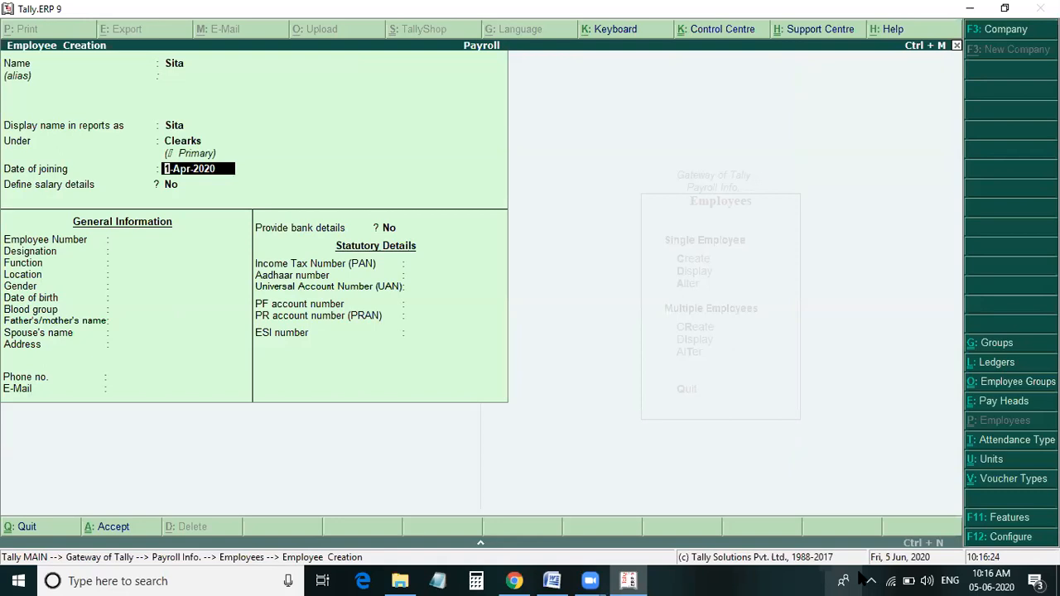
key(Return)
key(Return)
Set the second employee's gender to Female, leaving designation, function and location blank
key(Return)
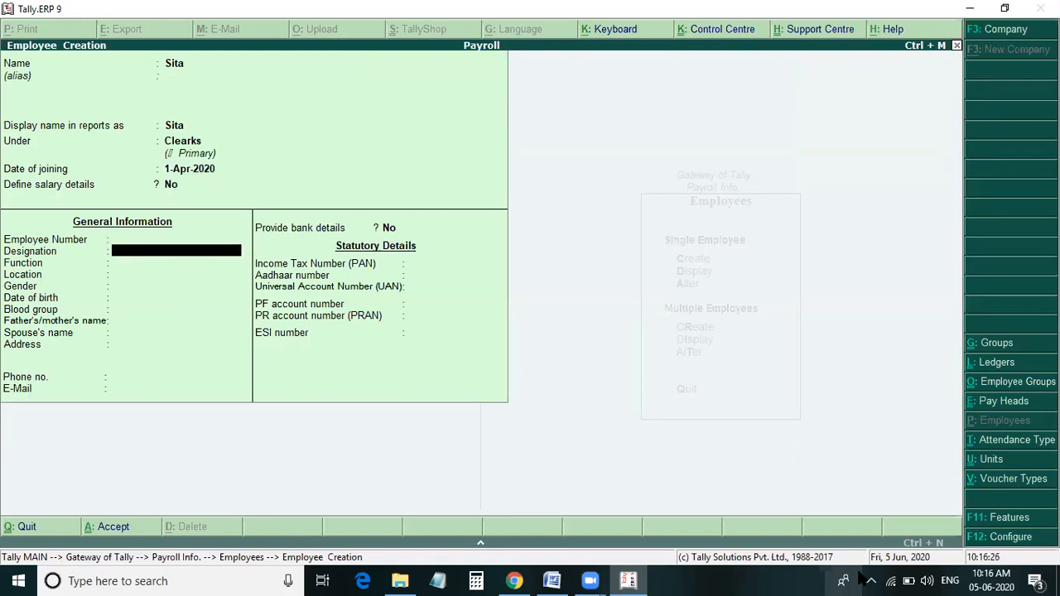
key(Return)
key(Return)
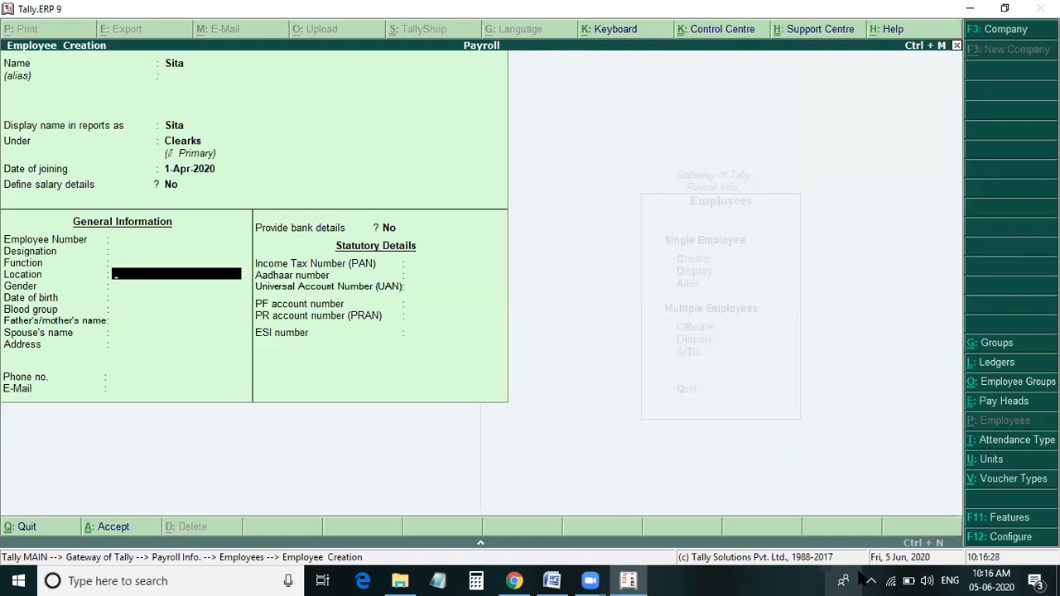
key(Return)
key(Down)
key(Return)
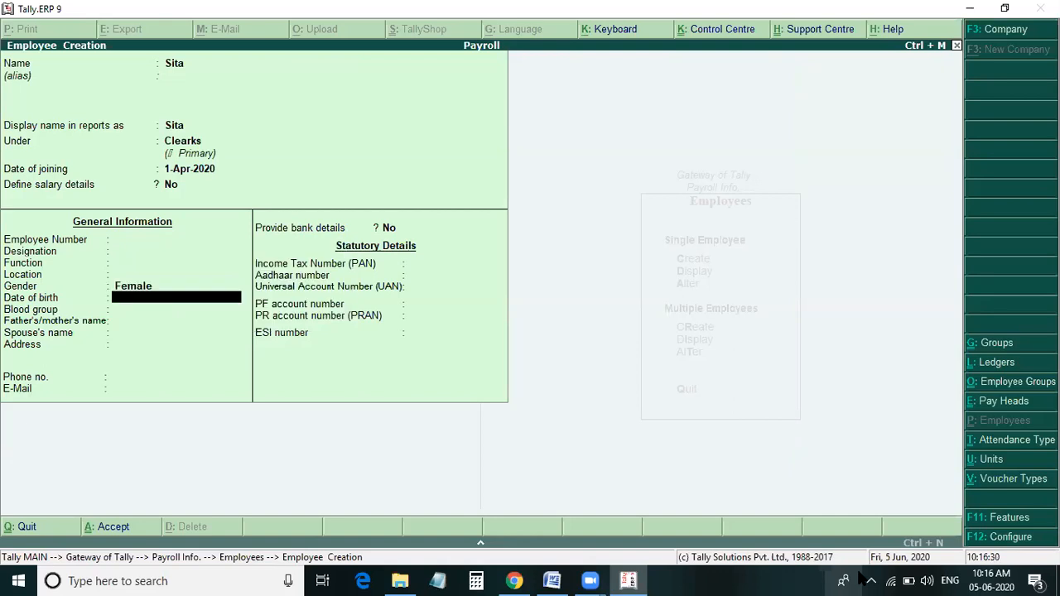
Save the second employee with blood group Unknown, bank details No, and the remaining personal and statutory fields blank
key(Return)
key(Return)
key(Return)
key(Return)
key(Return)
key(Return)
key(Return)
key(Return)
key(Return)
key(Return)
key(Return)
key(Return)
key(Return)
key(Return)
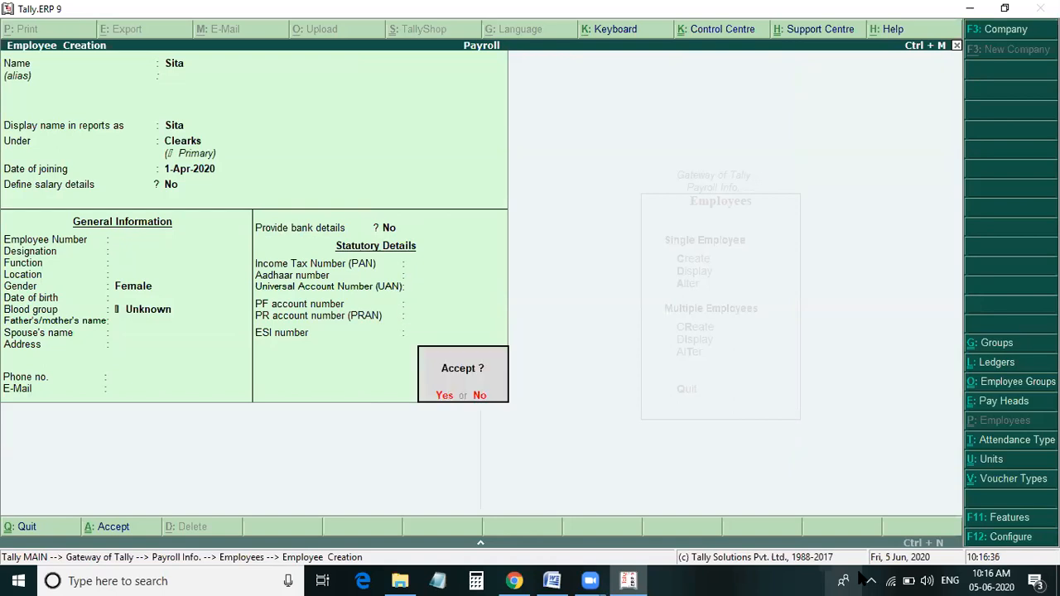
key(Return)
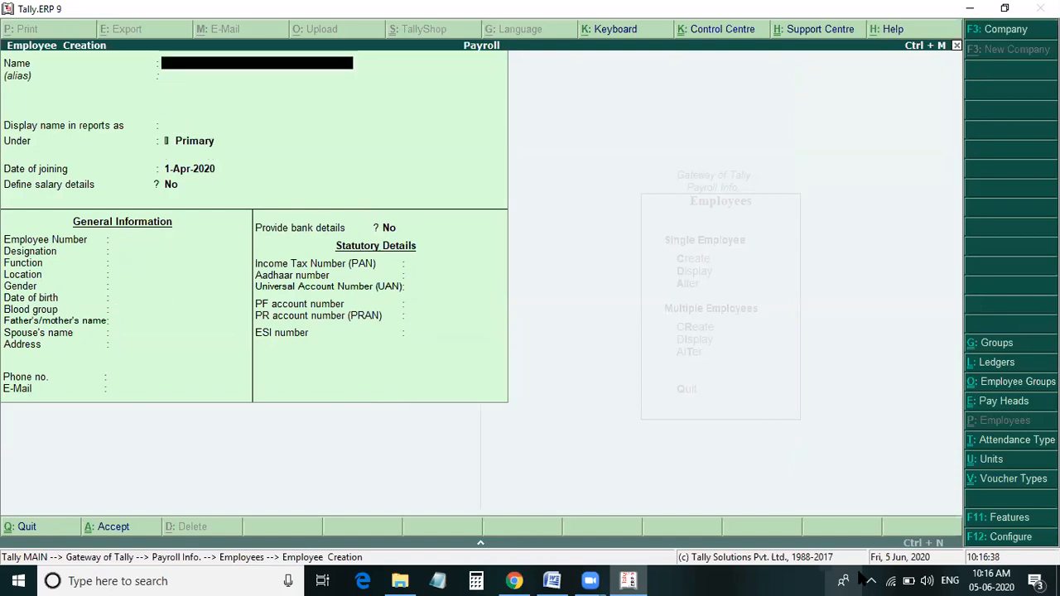
Discard the next blank employee entry and return to the payroll masters
key(Escape)
key(Return)
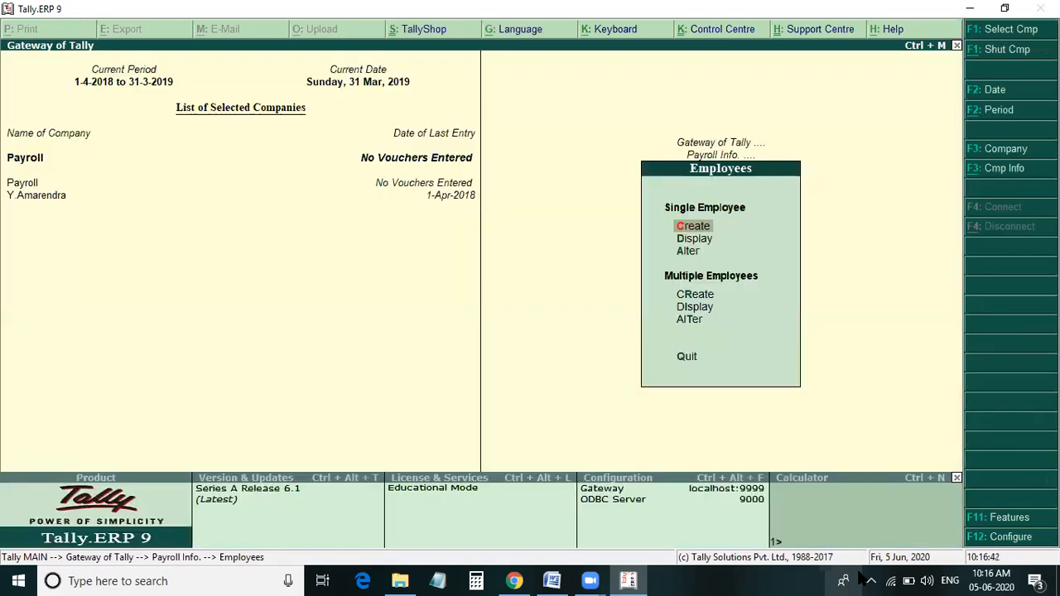
key(Escape)
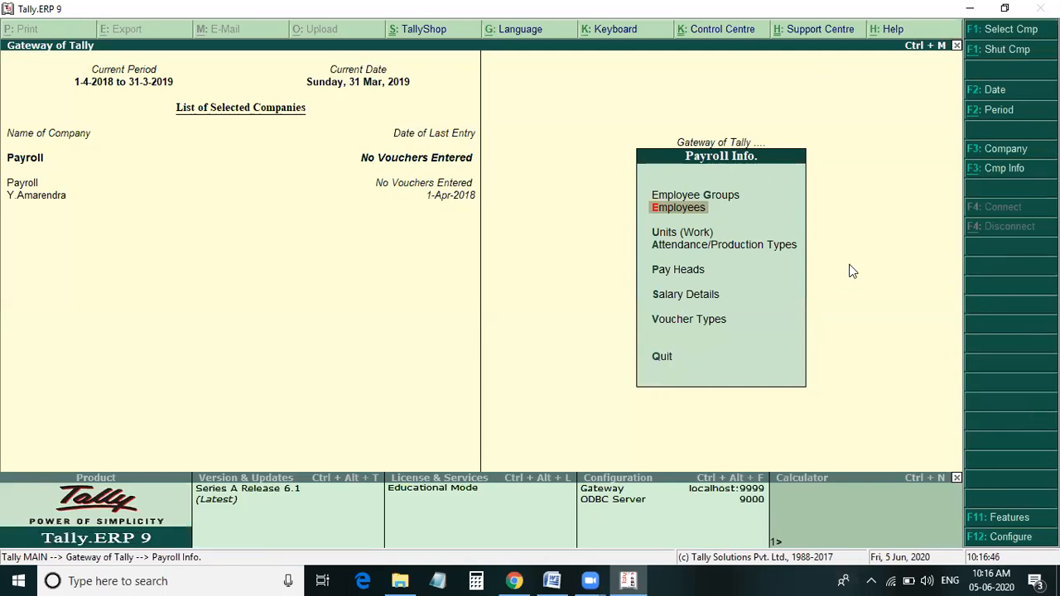
Start a new pay head named Basic with no alias
key(Down)
key(Down)
key(Down)
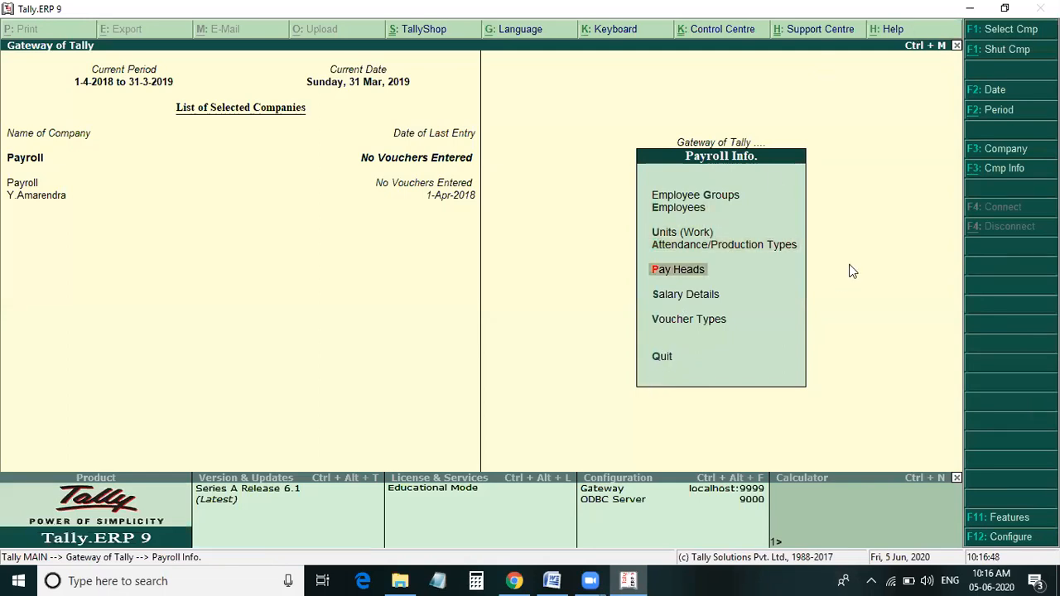
key(Return)
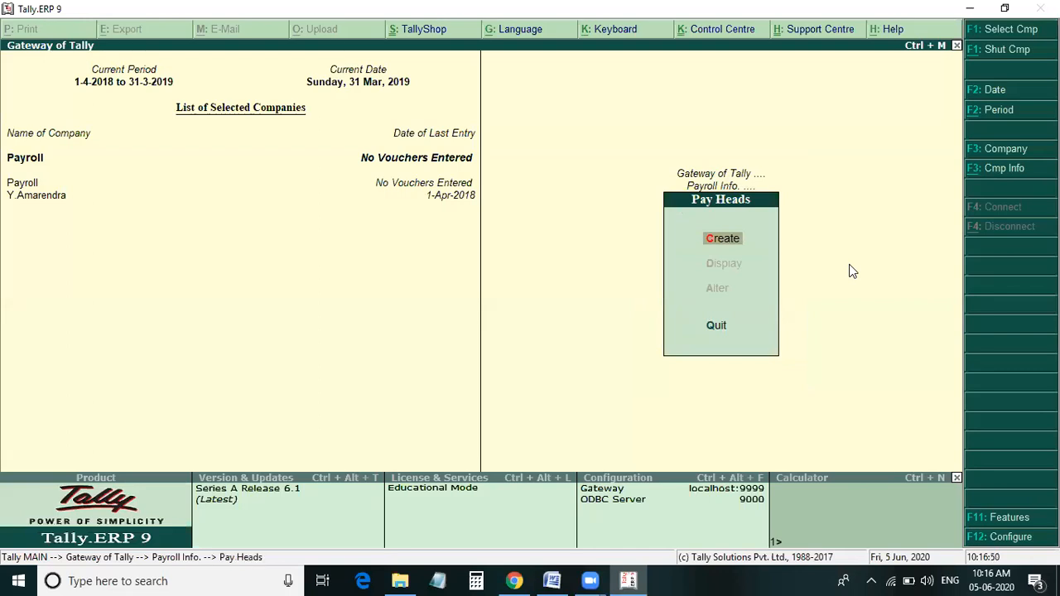
key(Return)
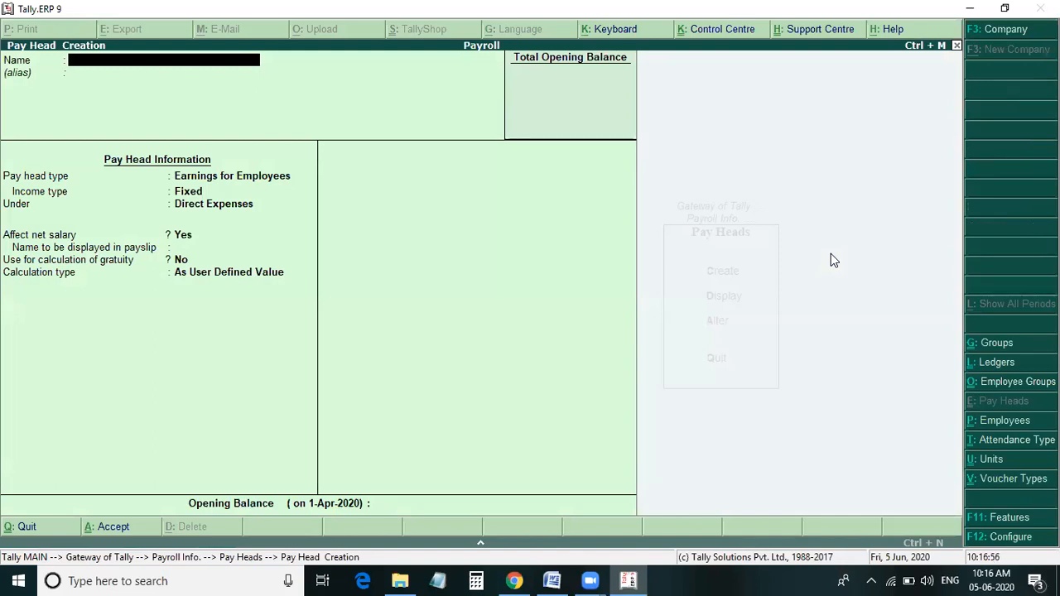
text(Basic)
key(Return)
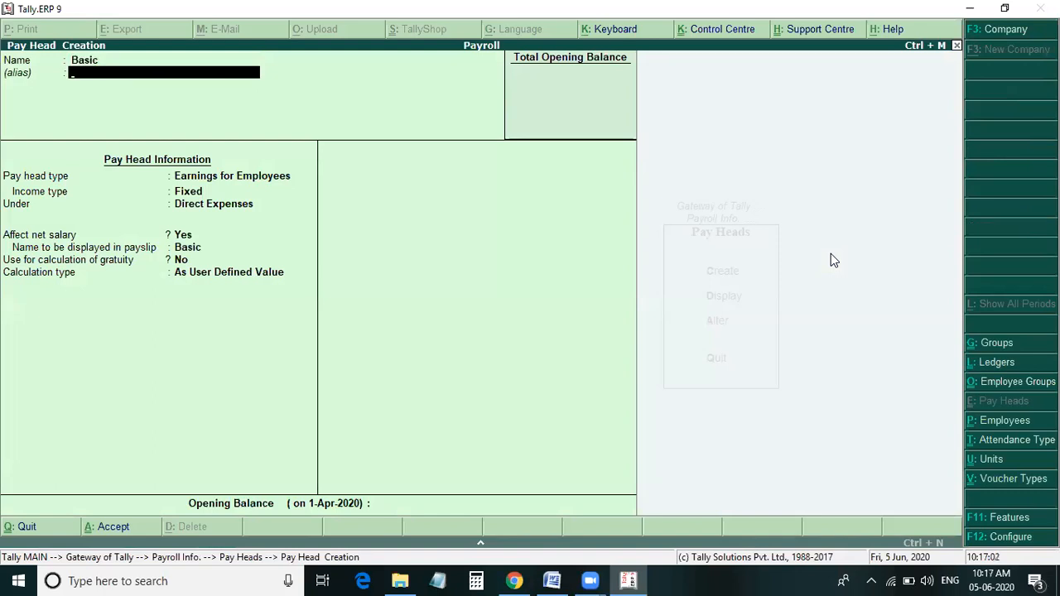
key(Return)
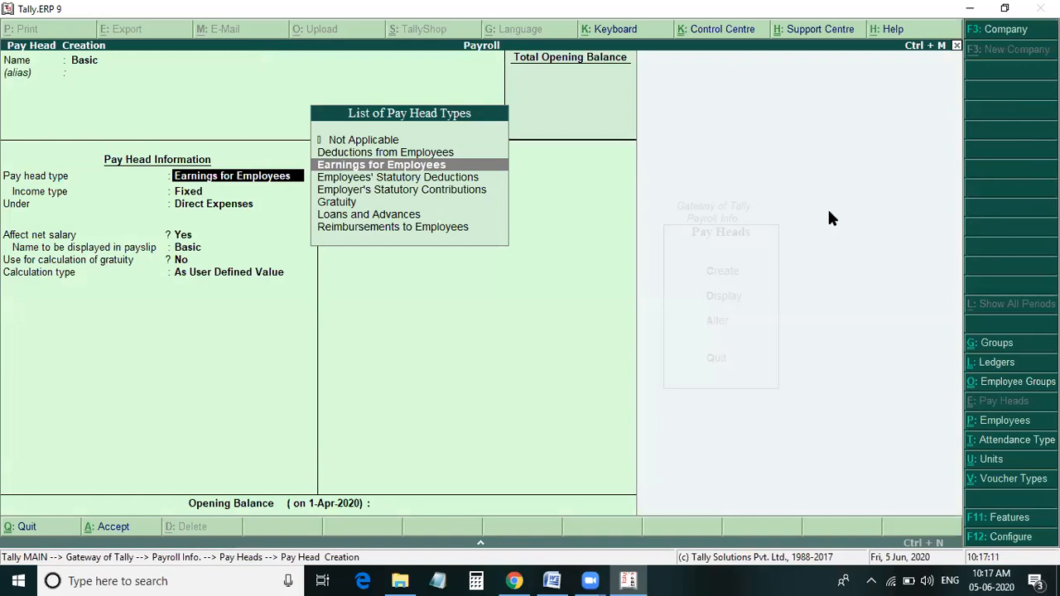
Classify the Basic pay head as Earnings for Employees with Fixed income type, under Indirect Expenses
key(Return)
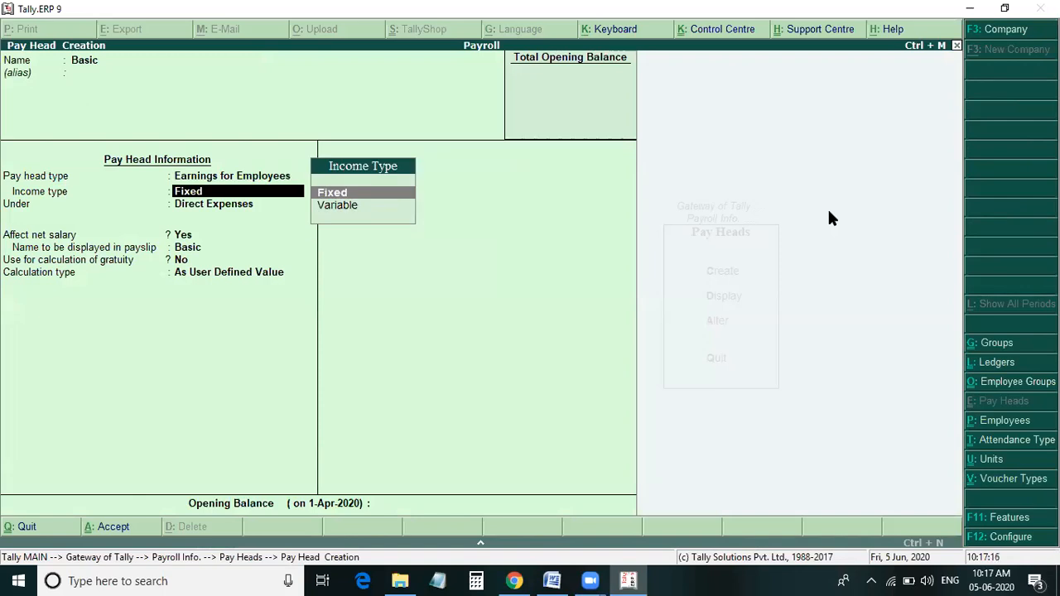
key(Return)
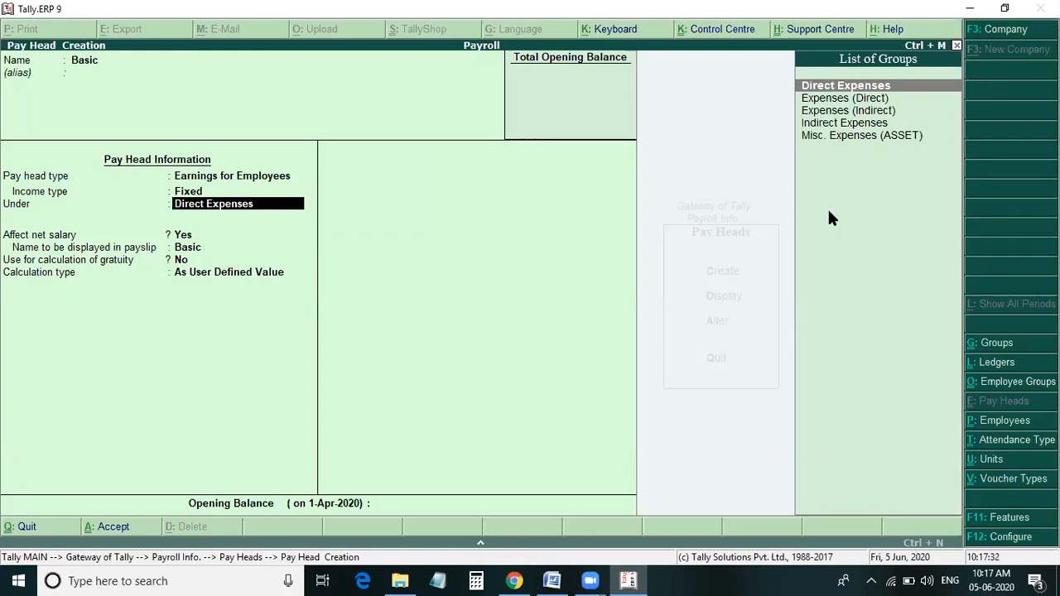
key(Down)
key(Down)
key(Down)
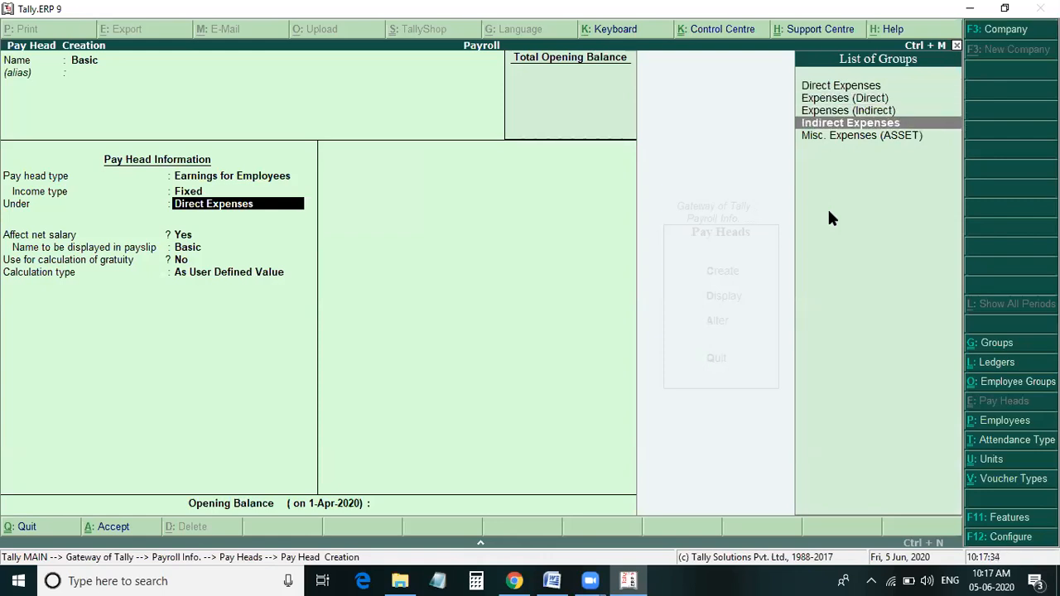
key(Return)
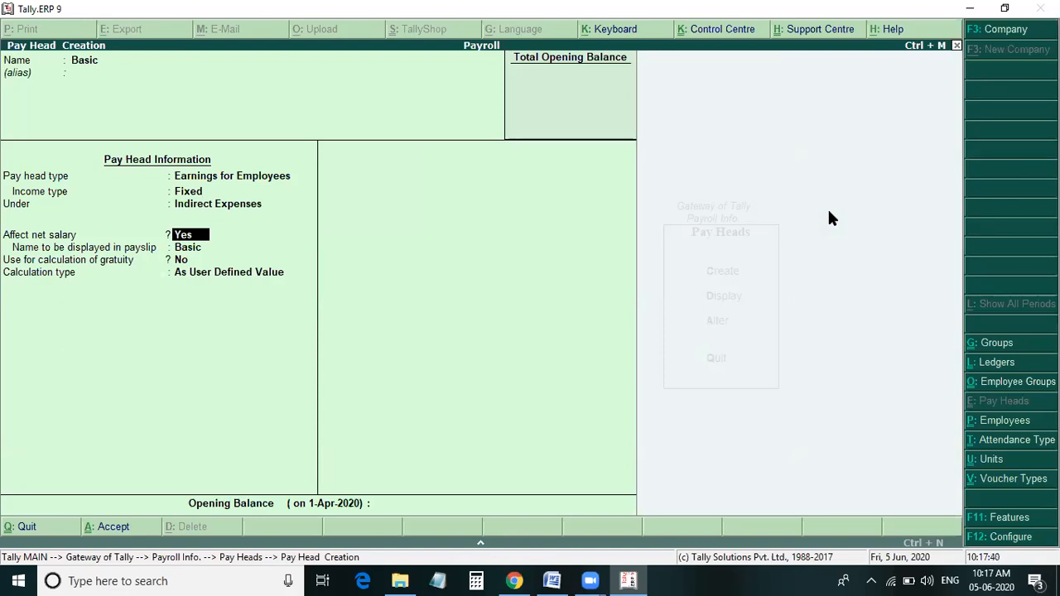
Let Basic affect net salary, keep Basic as its payslip name, and set its use for gratuity calculation to Yes
key(Return)
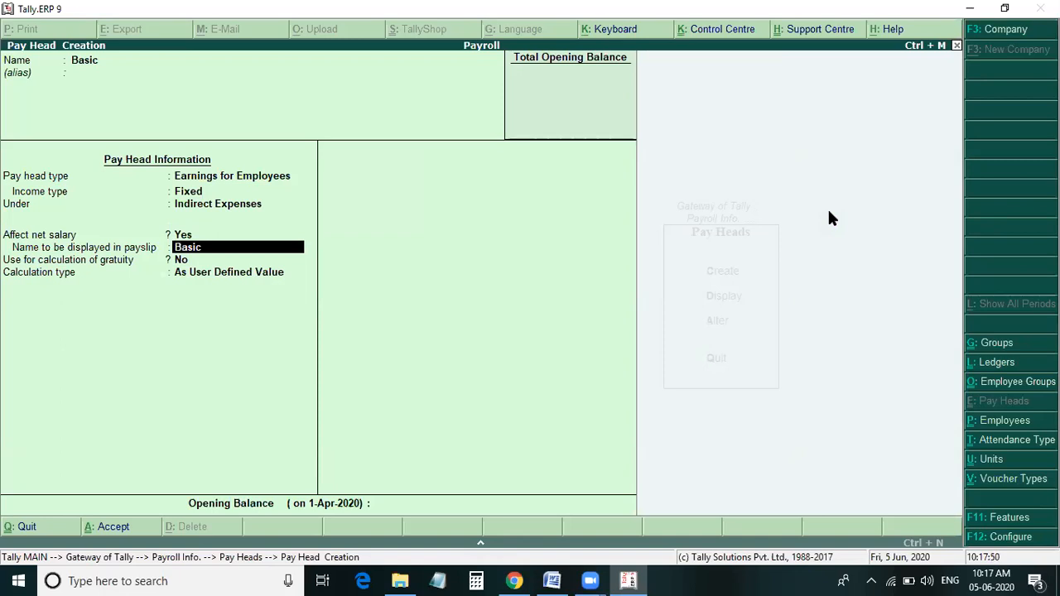
key(Return)
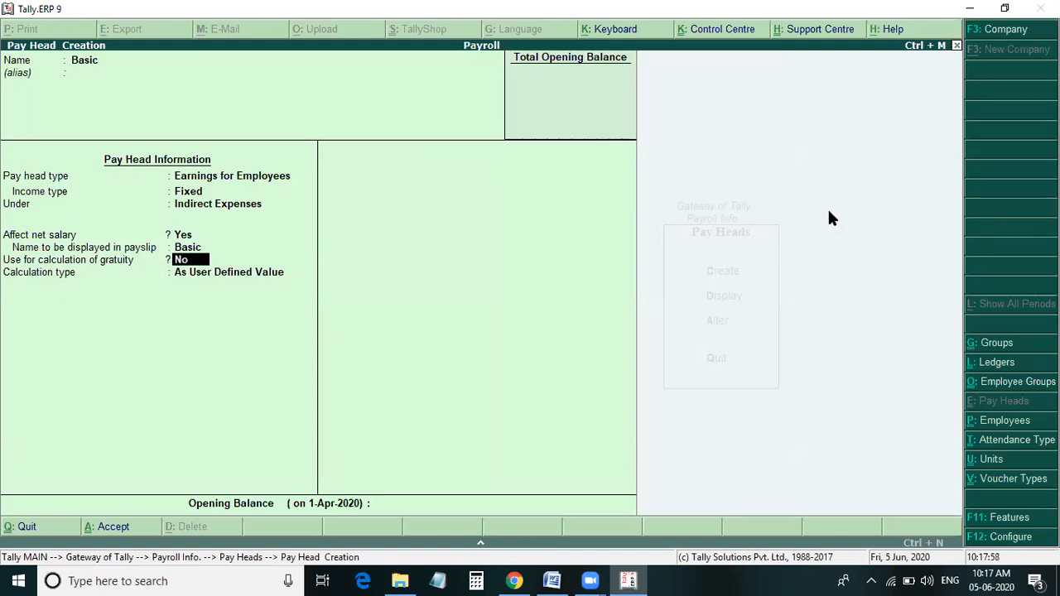
text(y)
key(Return)
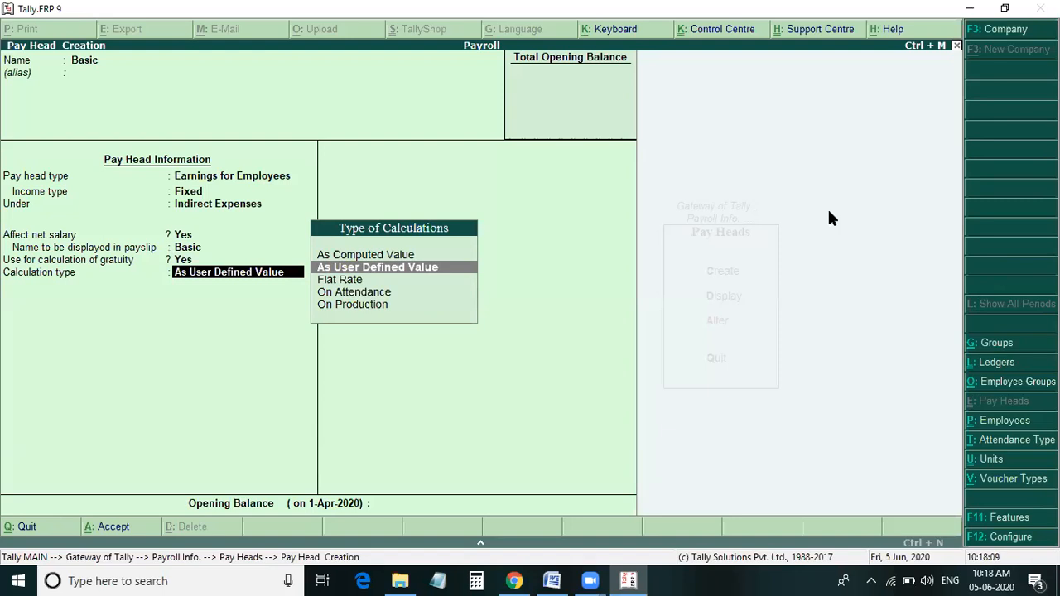
Calculate Basic On Attendance, using Present as the attendance/leave with pay and Days as the calculation period
key(Down)
key(Down)
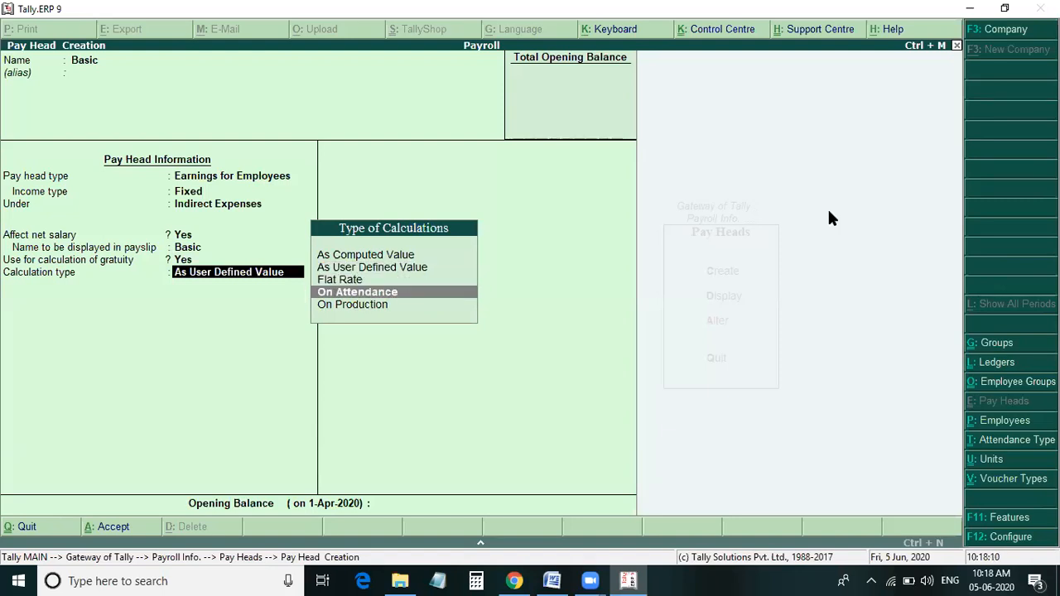
key(Return)
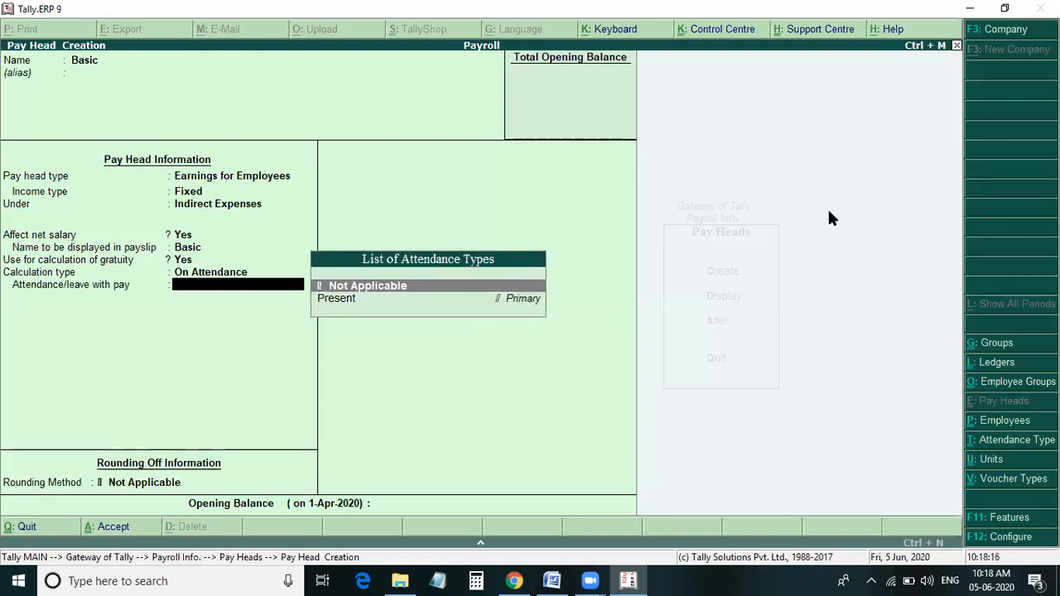
key(Down)
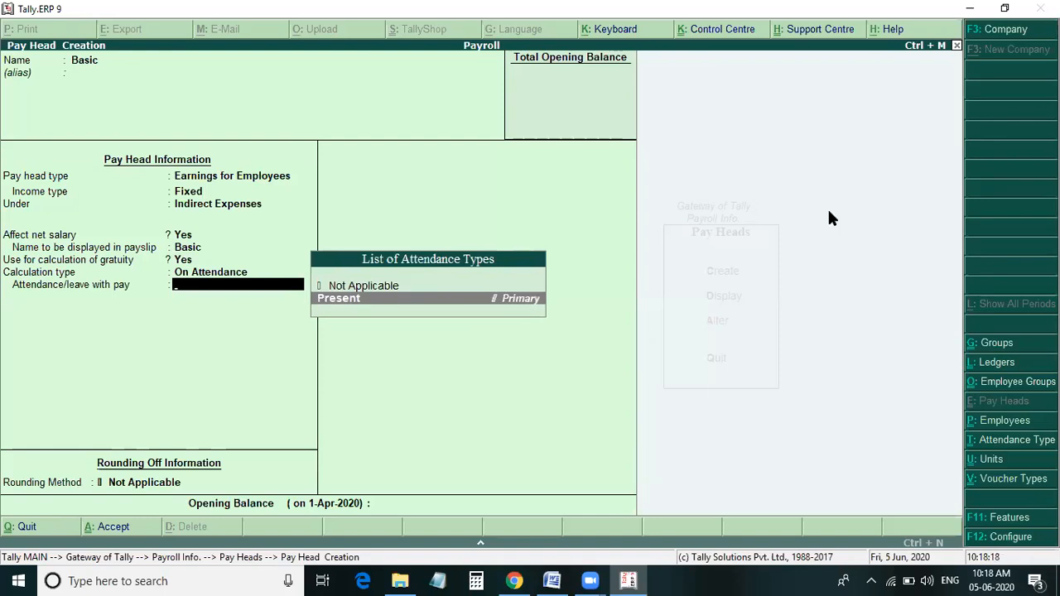
key(Return)
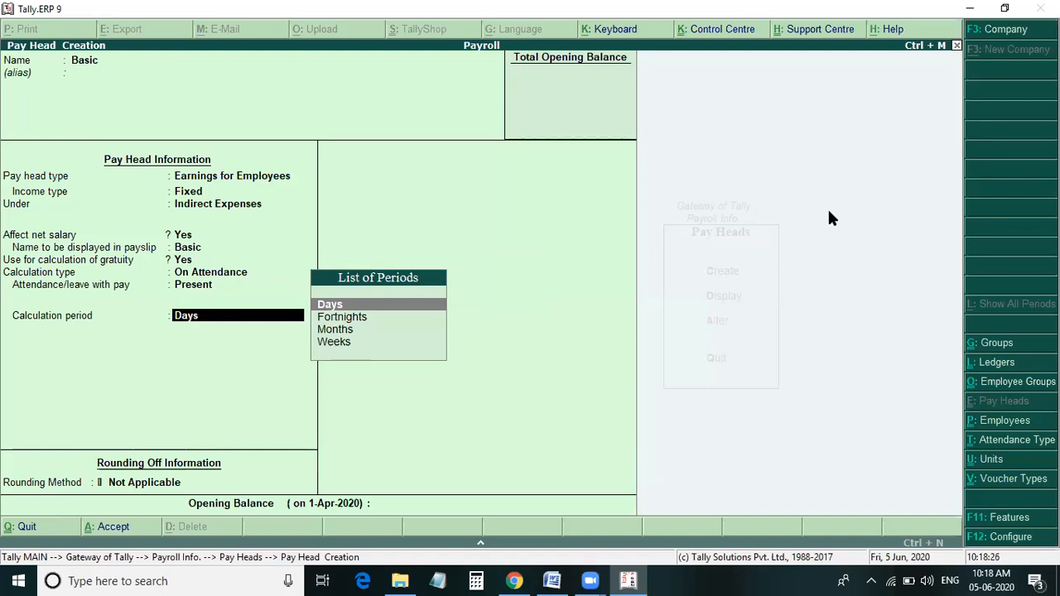
key(Return)
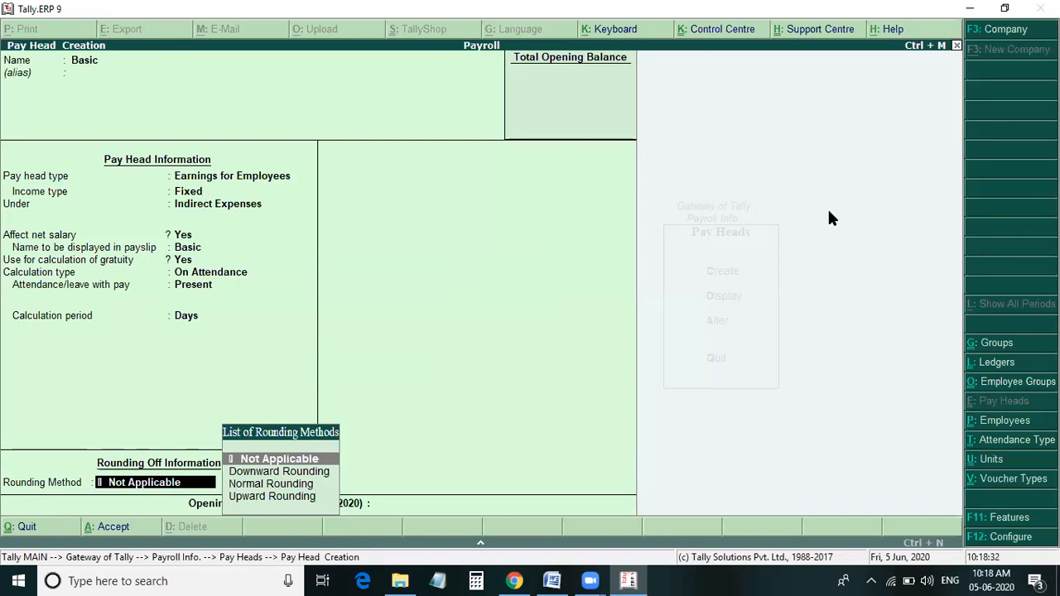
Save the Basic pay head with rounding method Not Applicable and a blank opening balance
key(Return)
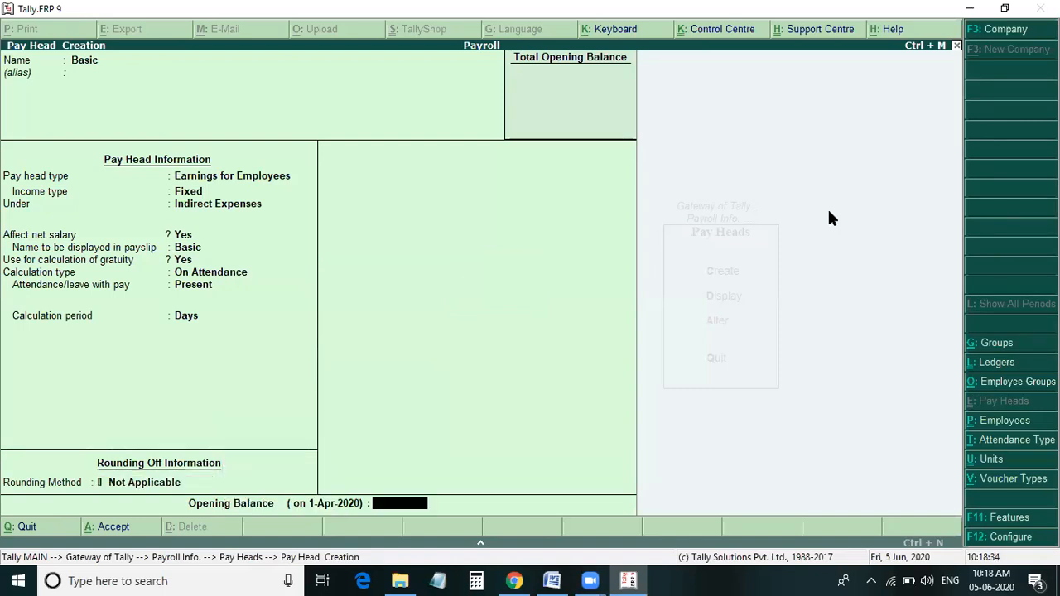
key(Return)
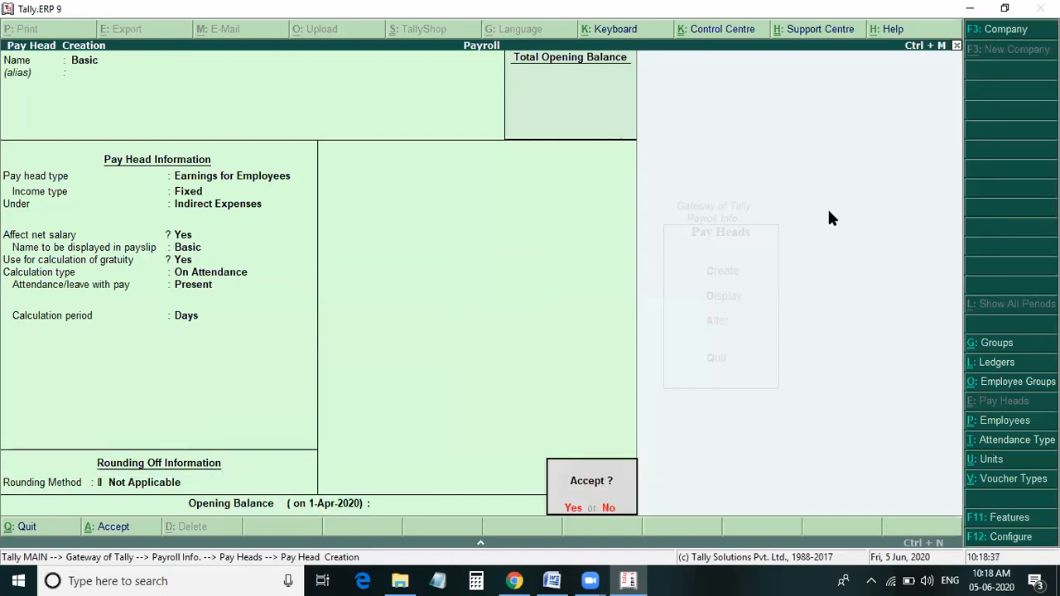
key(Return)
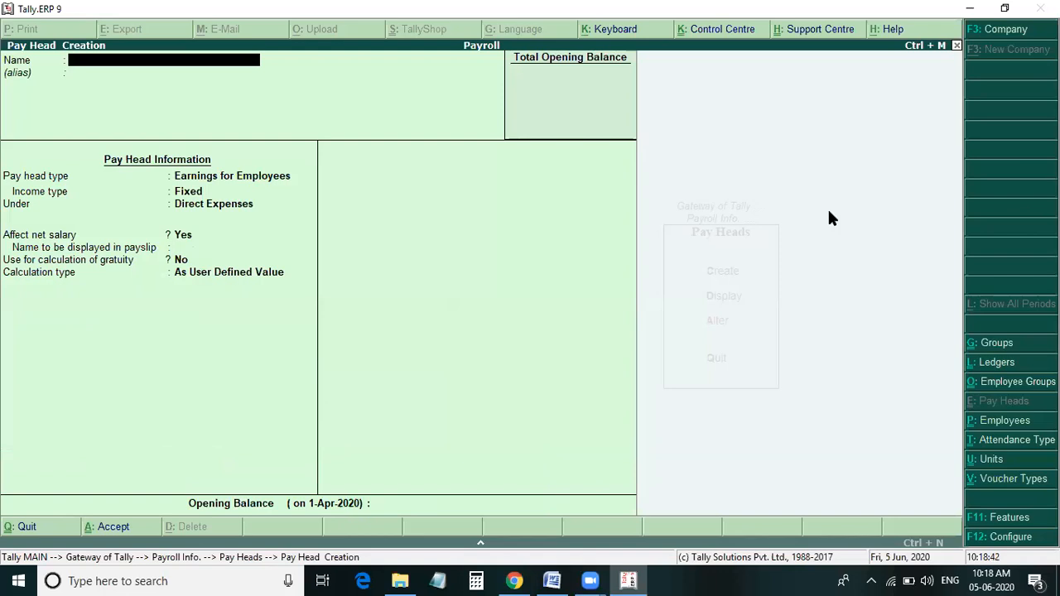
Name the next pay head TA in capitals, with no alias
text(Pa)
key(BackSpace)
key(BackSpace)
key(Caps_Lock)
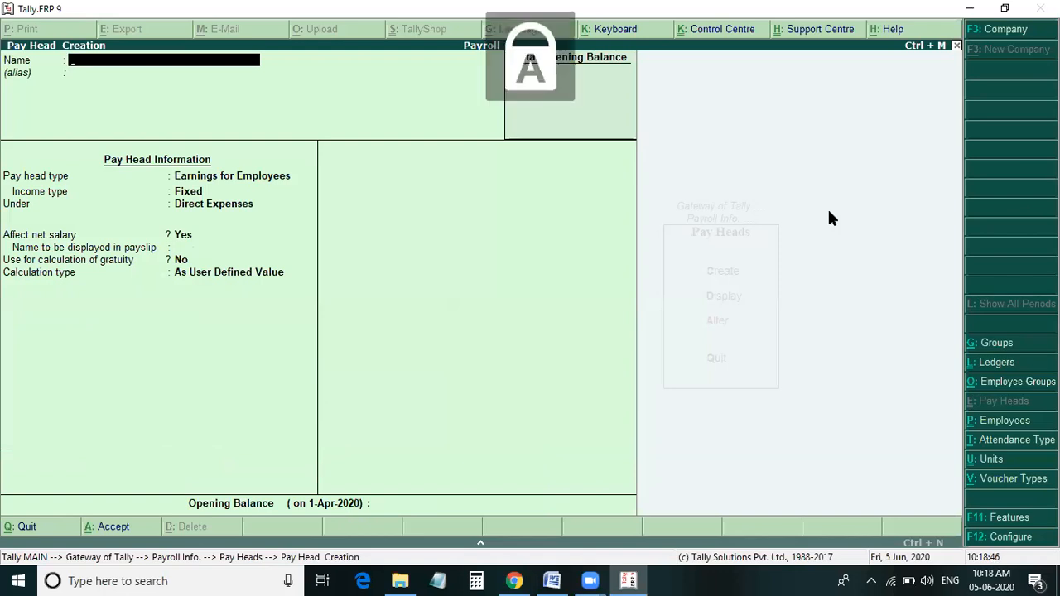
text(PA)
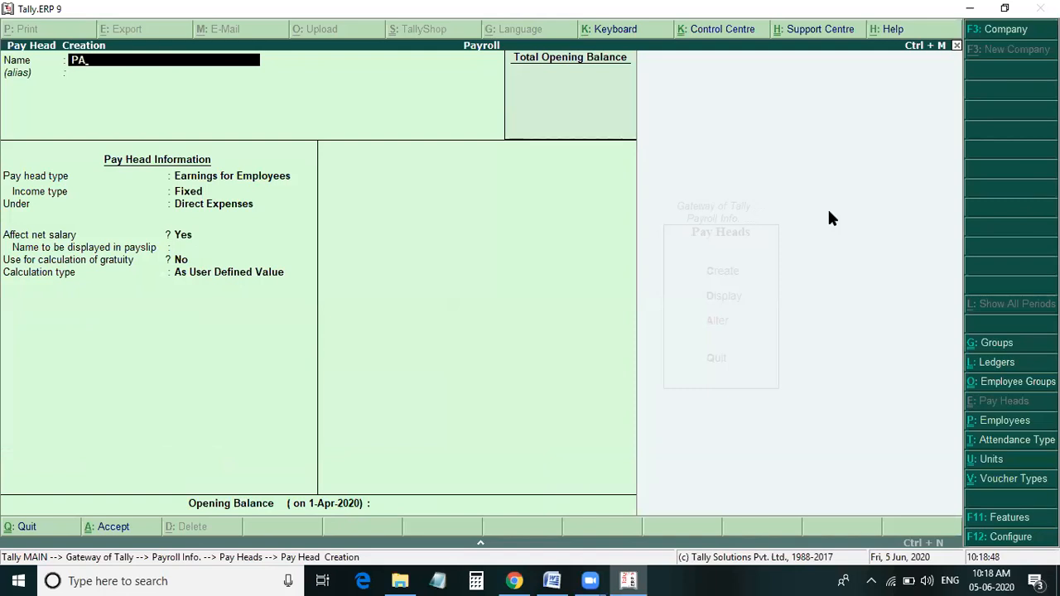
key(BackSpace)
key(BackSpace)
text(TA)
key(Return)
key(Return)
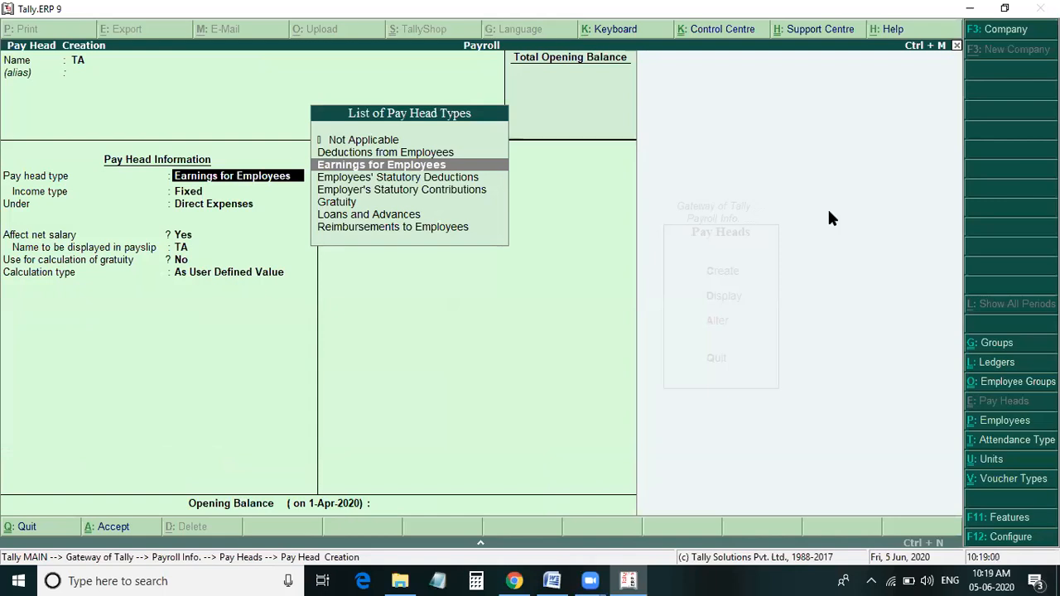
Classify TA as Earnings for Employees, Fixed, under Indirect Expenses, affecting net salary and displayed as TA in the payslip
key(Return)
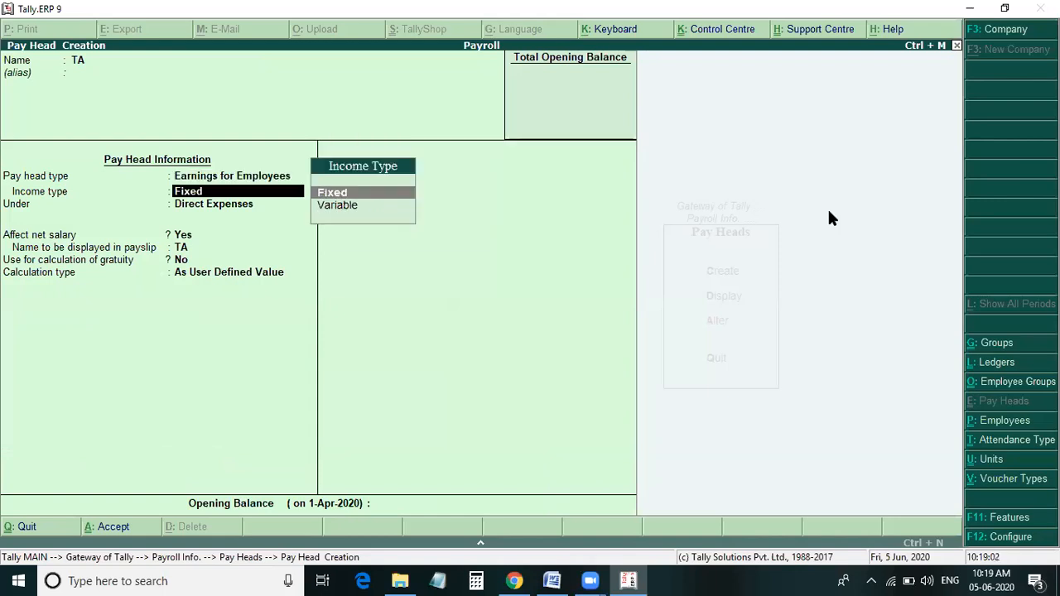
key(Return)
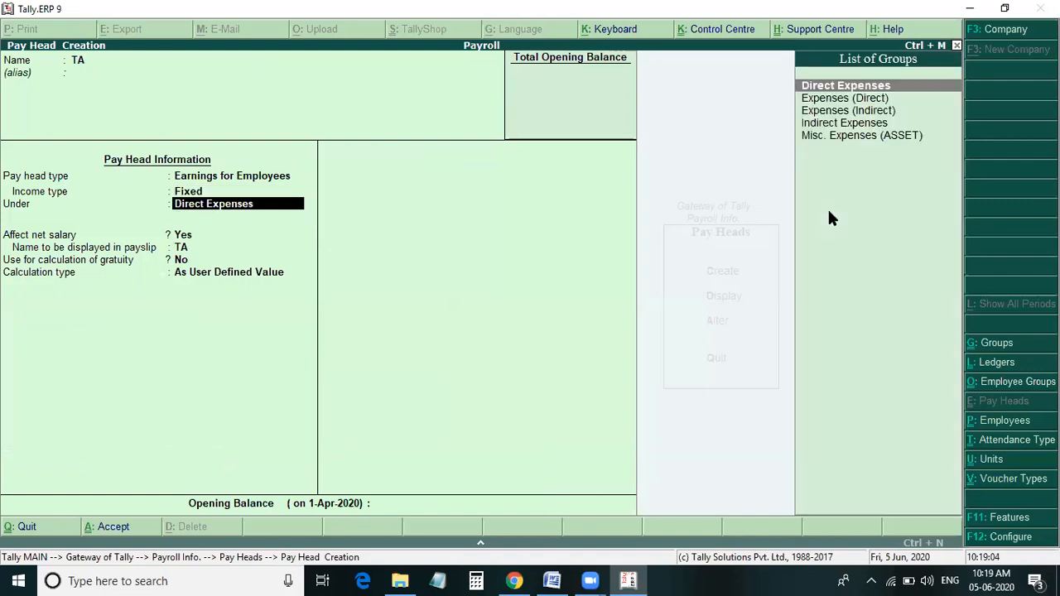
key(Down)
key(Down)
key(Down)
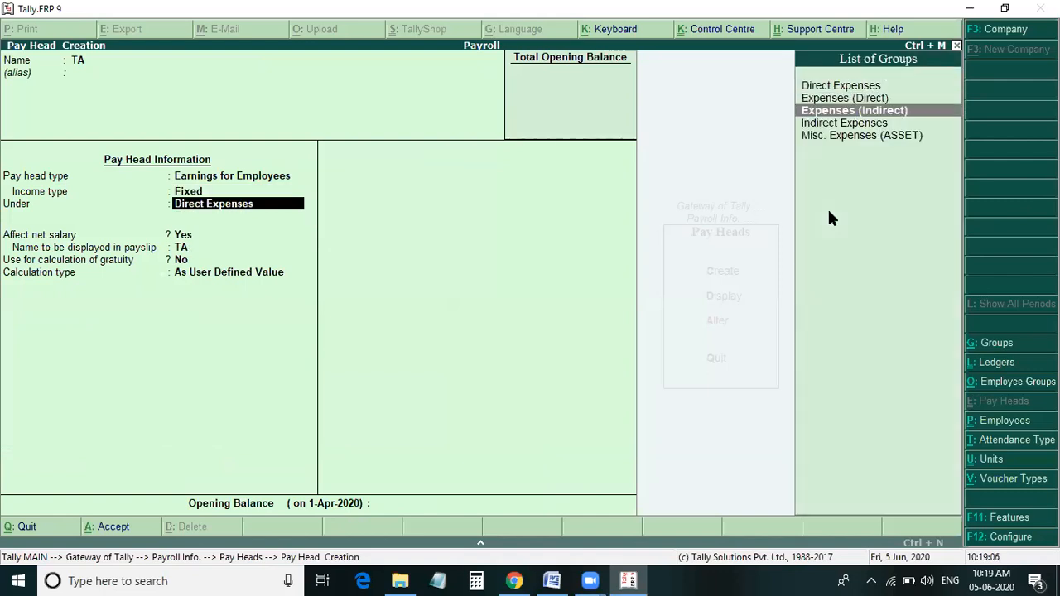
key(Return)
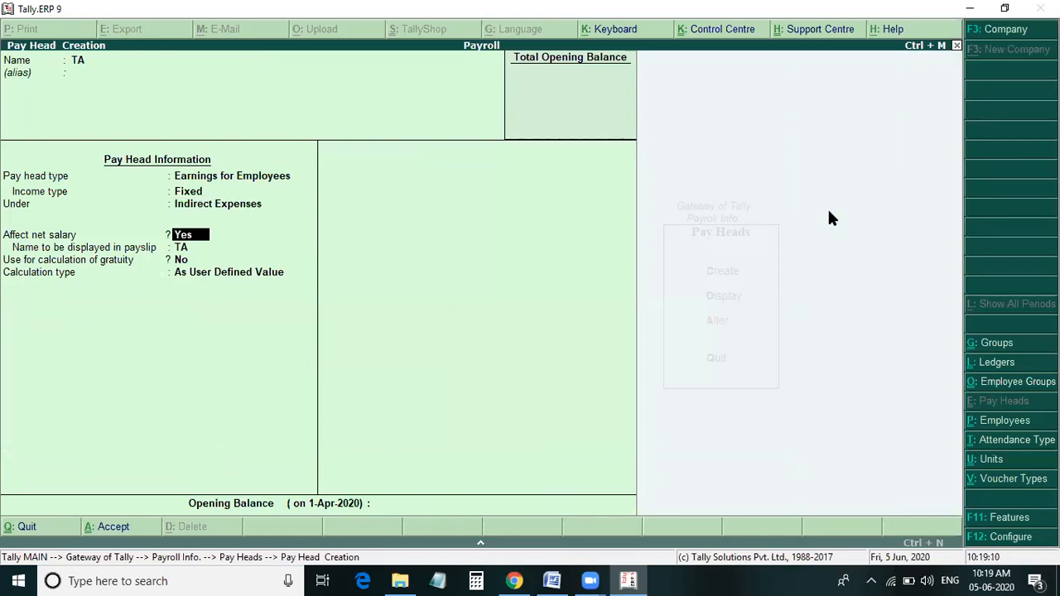
key(Return)
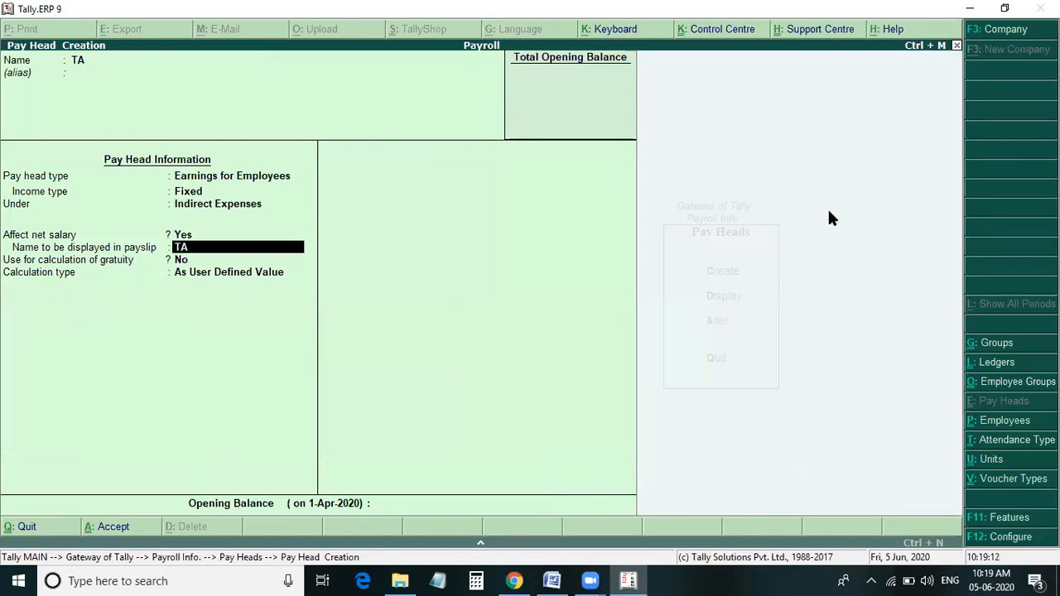
key(Return)
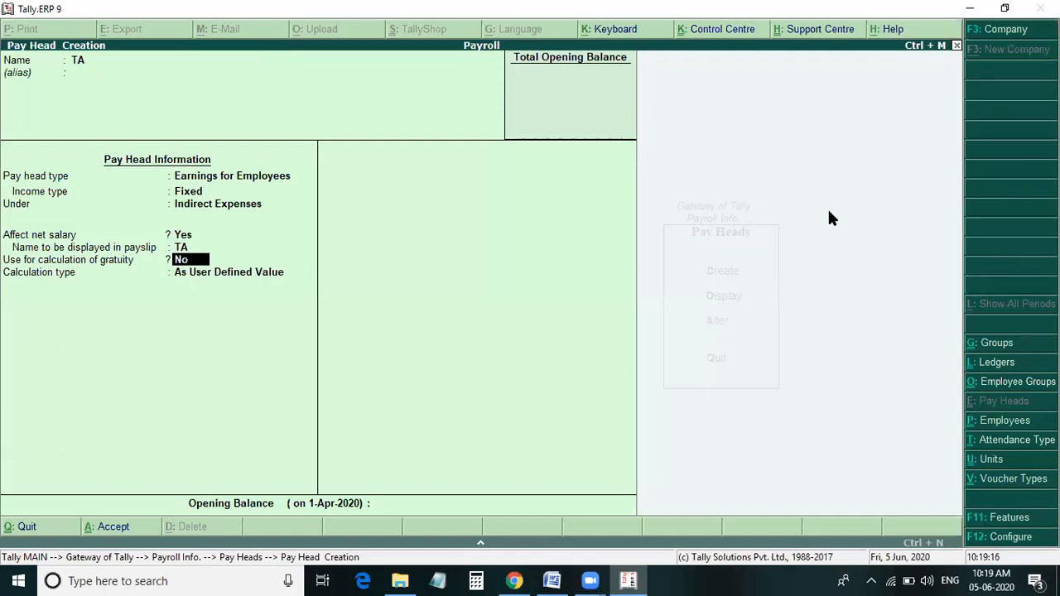
Set TA's use for gratuity calculation to Yes and look through the calculation types
text(Y)
key(Return)
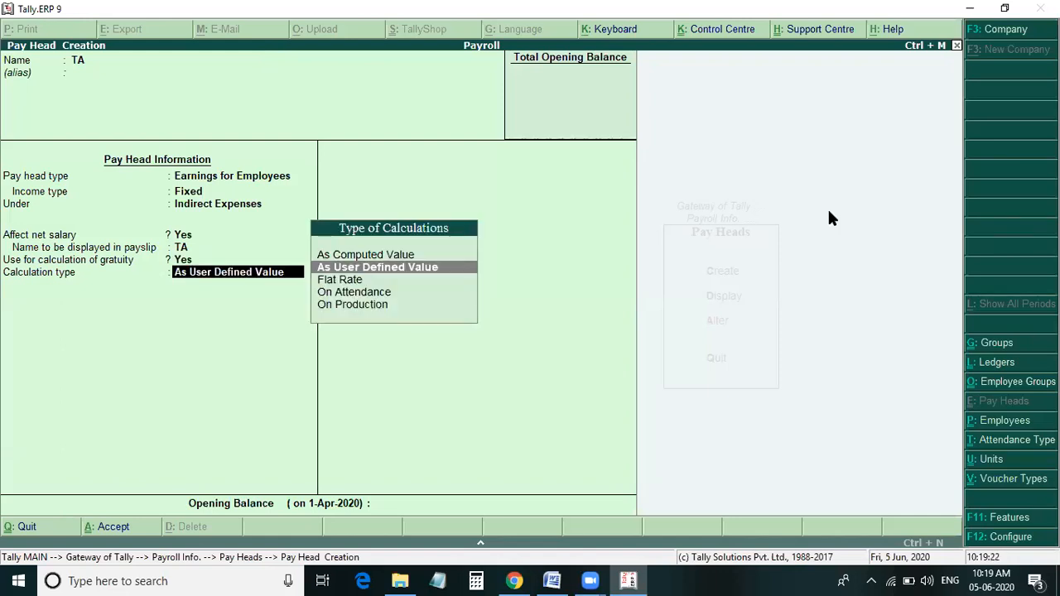
key(Down)
key(Down)
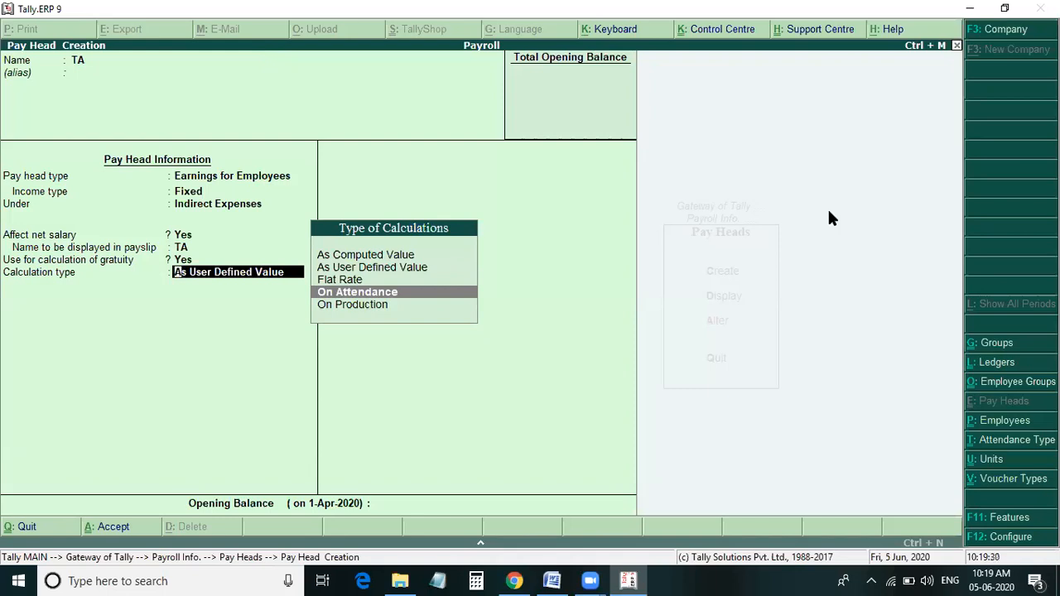
key(Up)
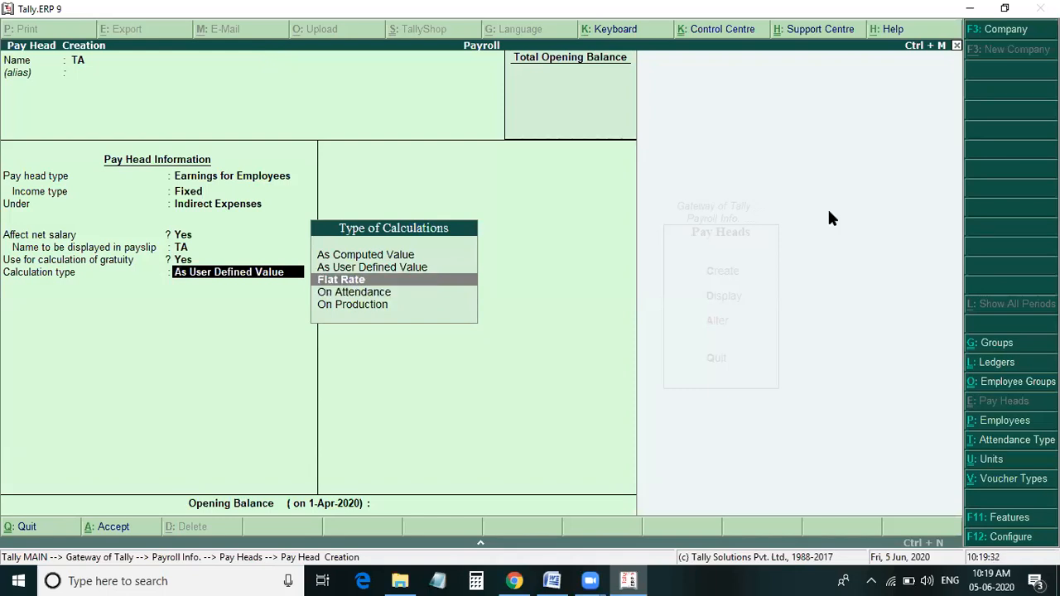
Set TA's use for gratuity calculation to No and its calculation type to As User Defined Value
key(BackSpace)
text(No)
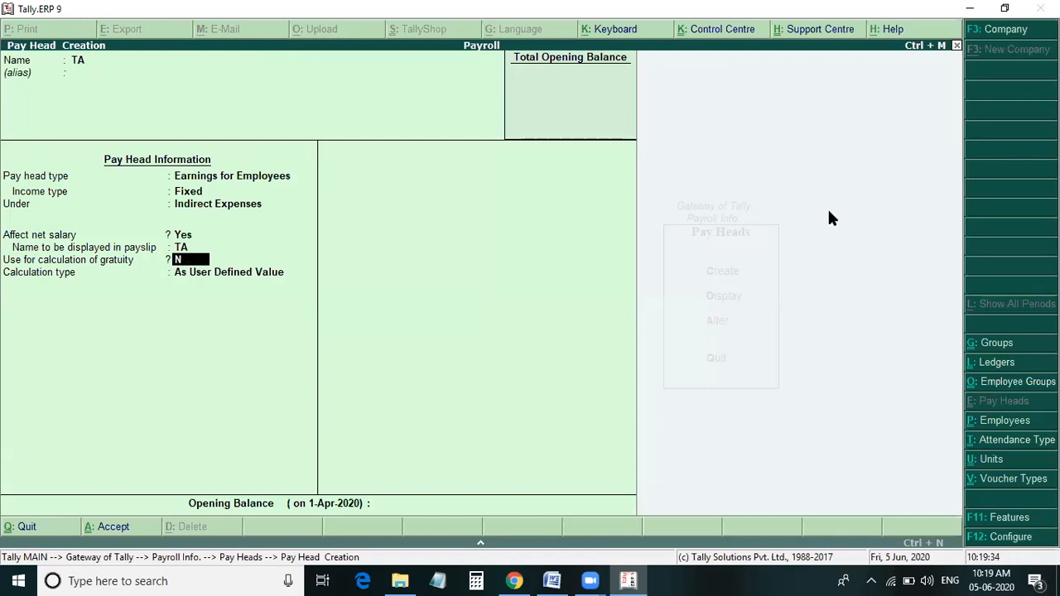
key(Return)
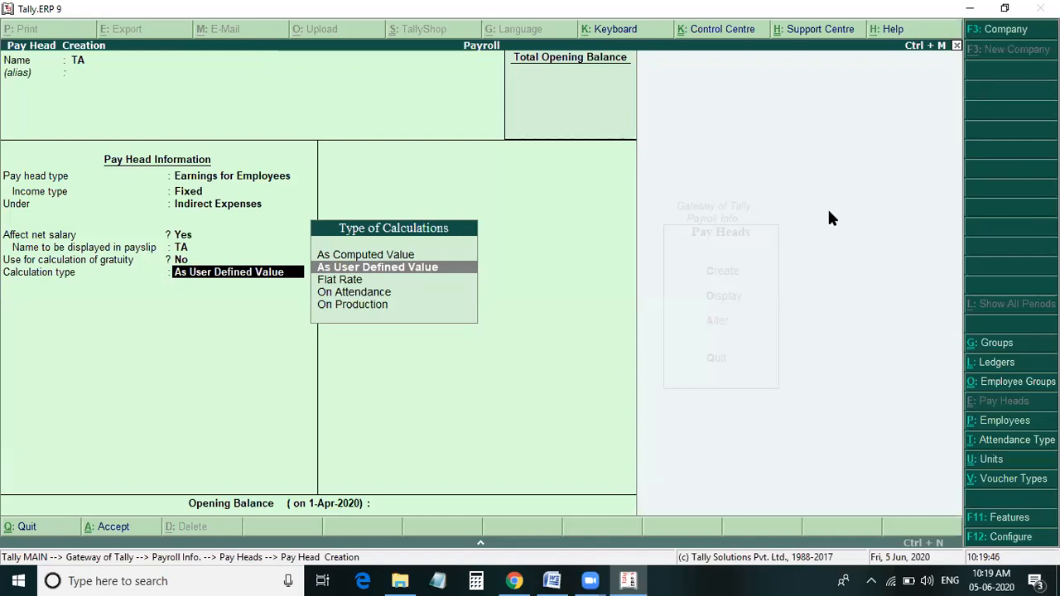
key(Return)
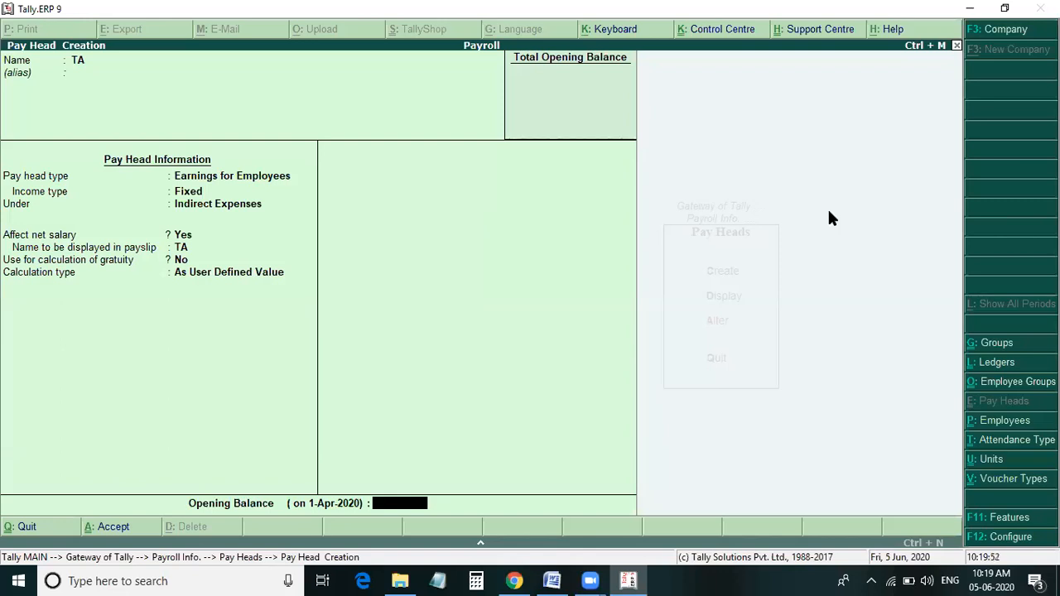
Save the TA pay head without an opening balance and name the next pay head DA, with no alias
key(Return)
key(Return)
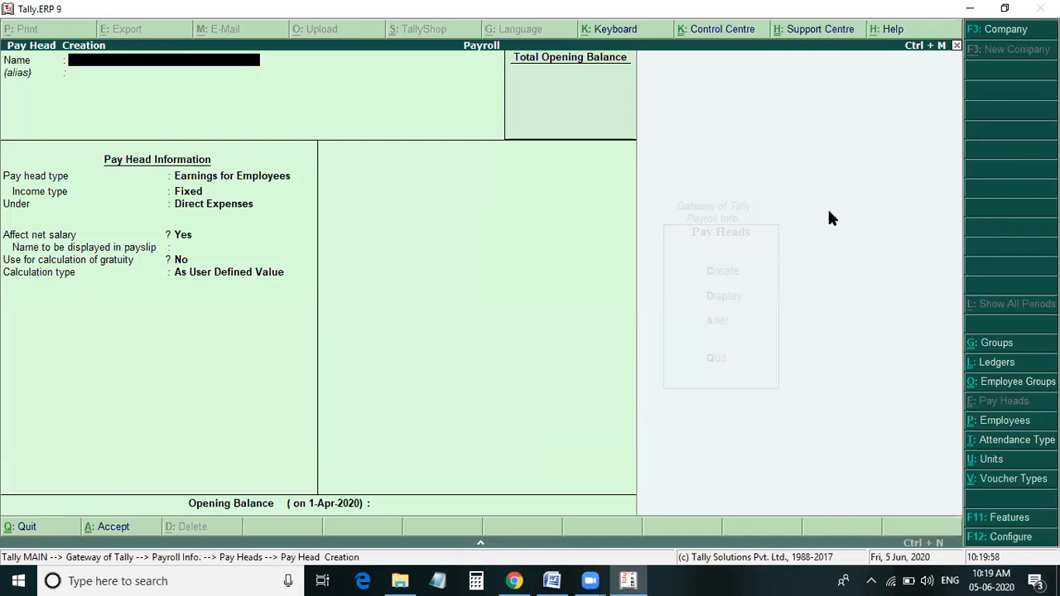
text(B)
key(BackSpace)
text(DA)
key(Return)
key(Return)
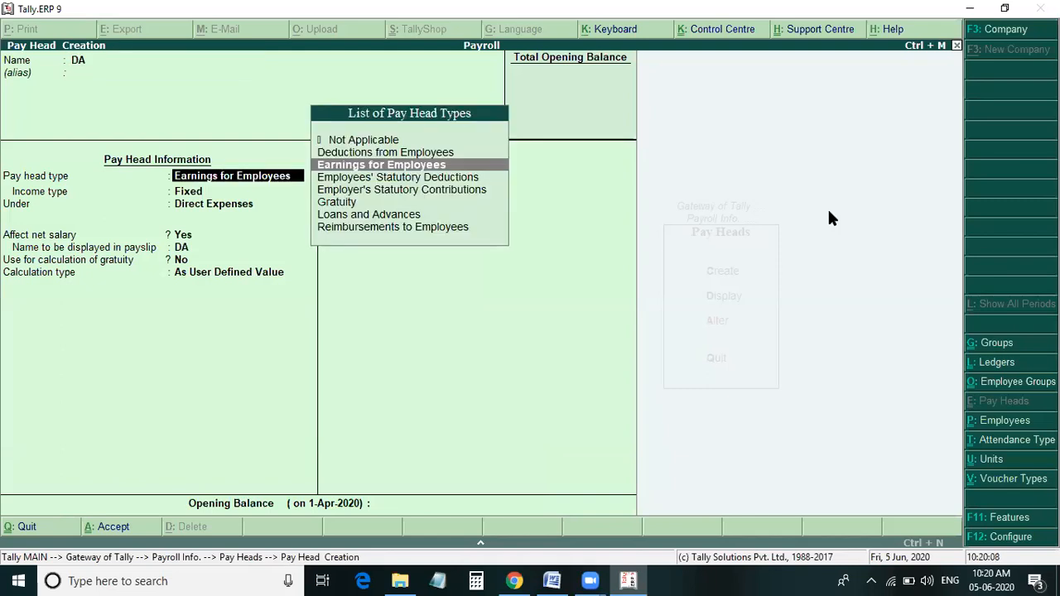
Classify DA as Earnings for Employees, Fixed, under Indirect Expenses, affecting net salary and displayed as DA in the payslip
key(Return)
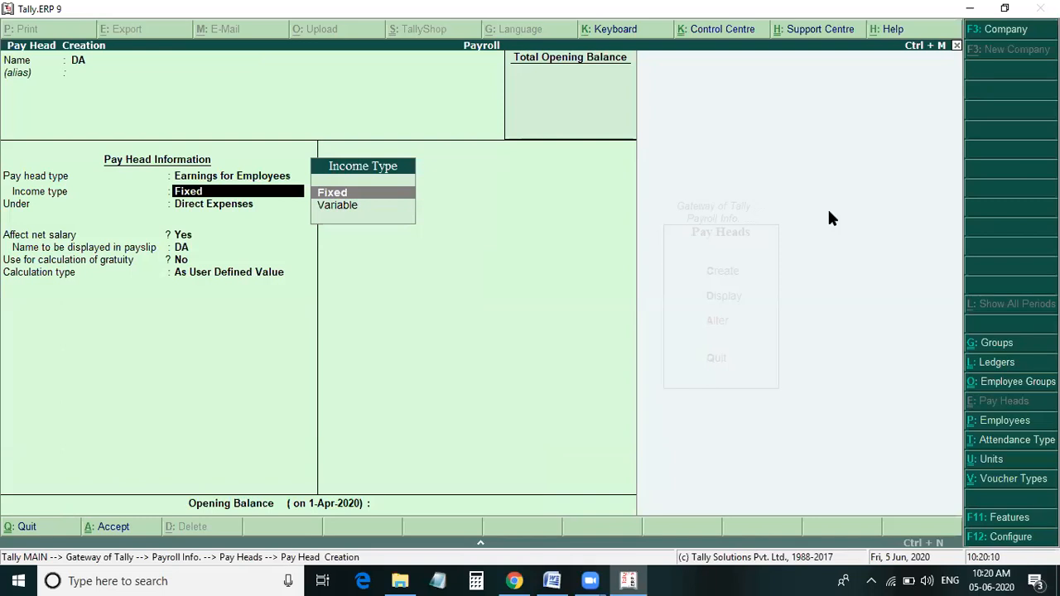
key(Return)
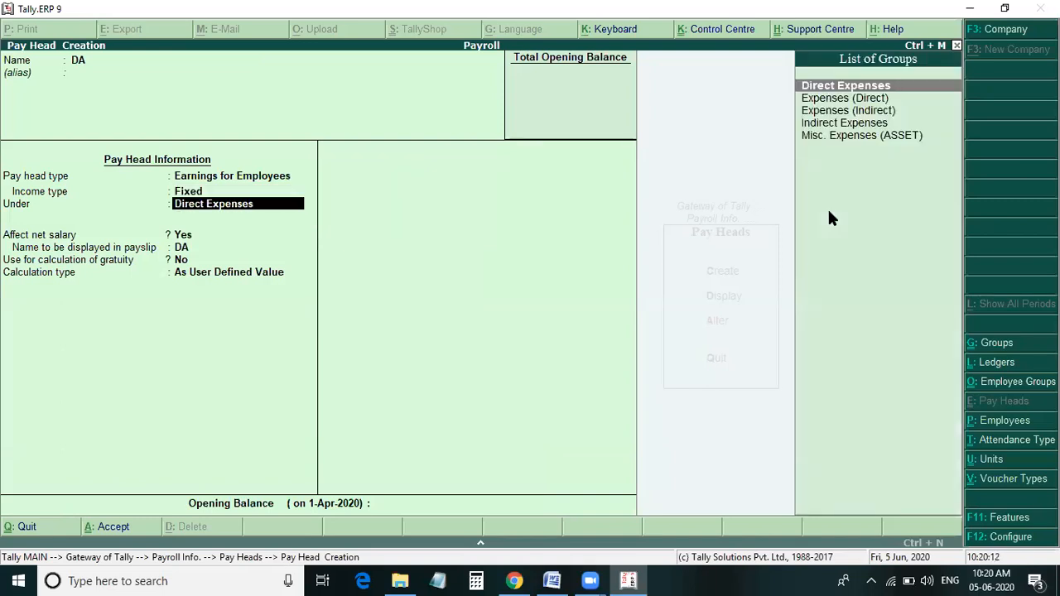
key(Down)
key(Down)
key(Down)
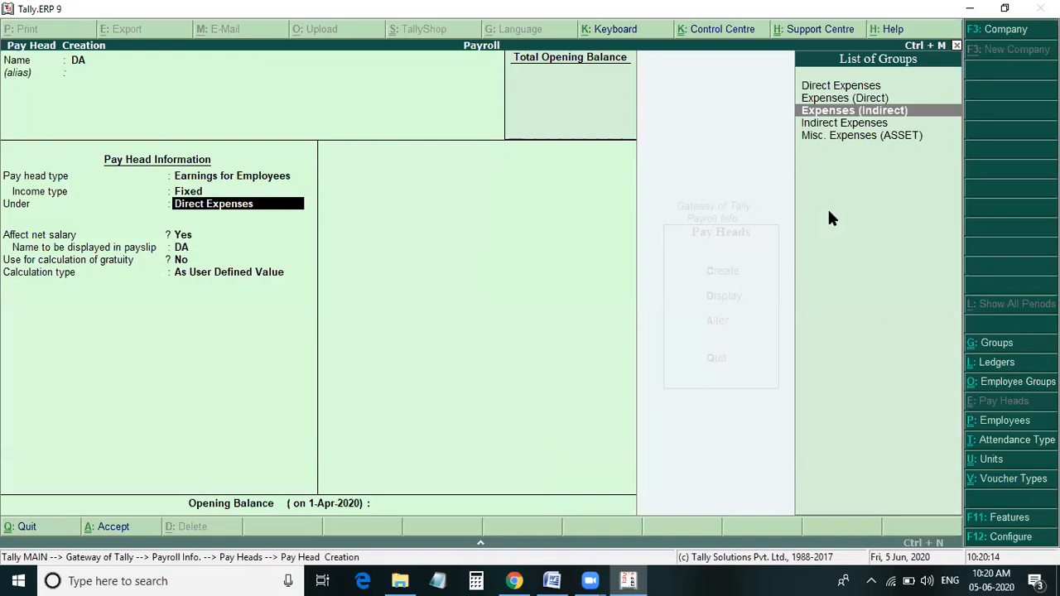
key(Return)
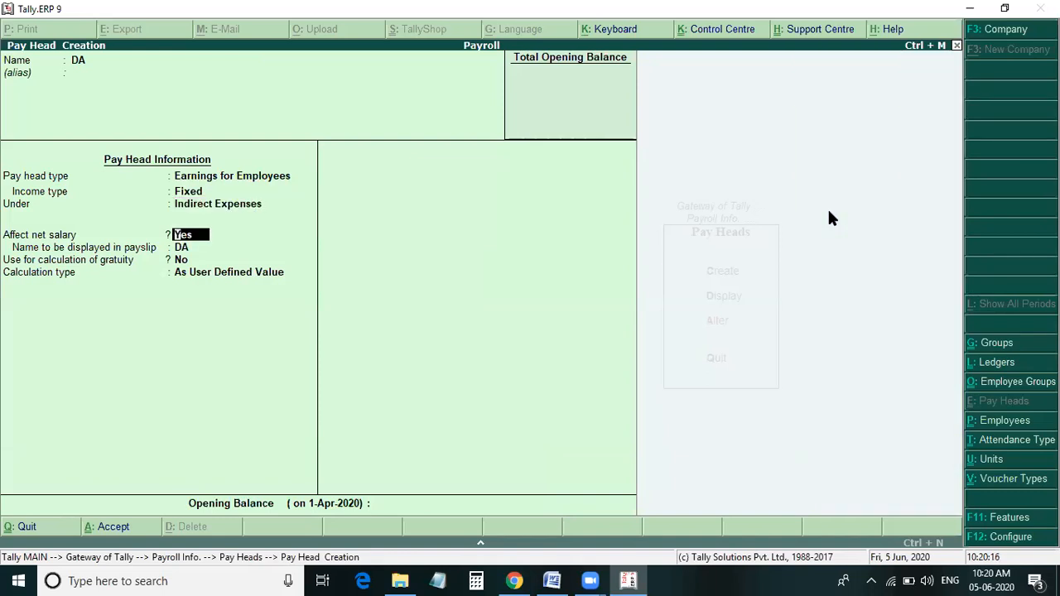
key(Return)
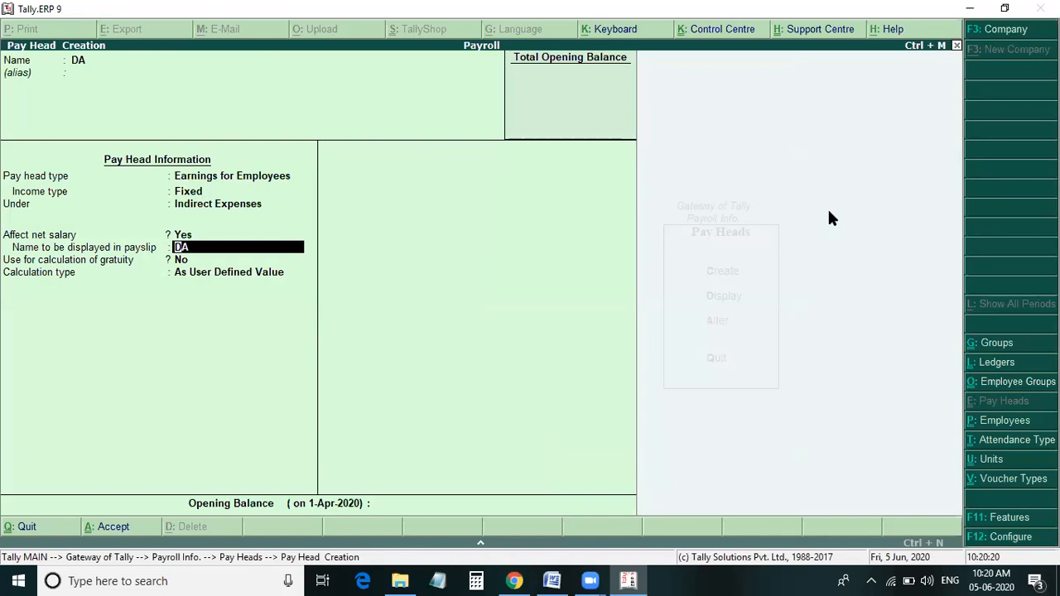
key(Return)
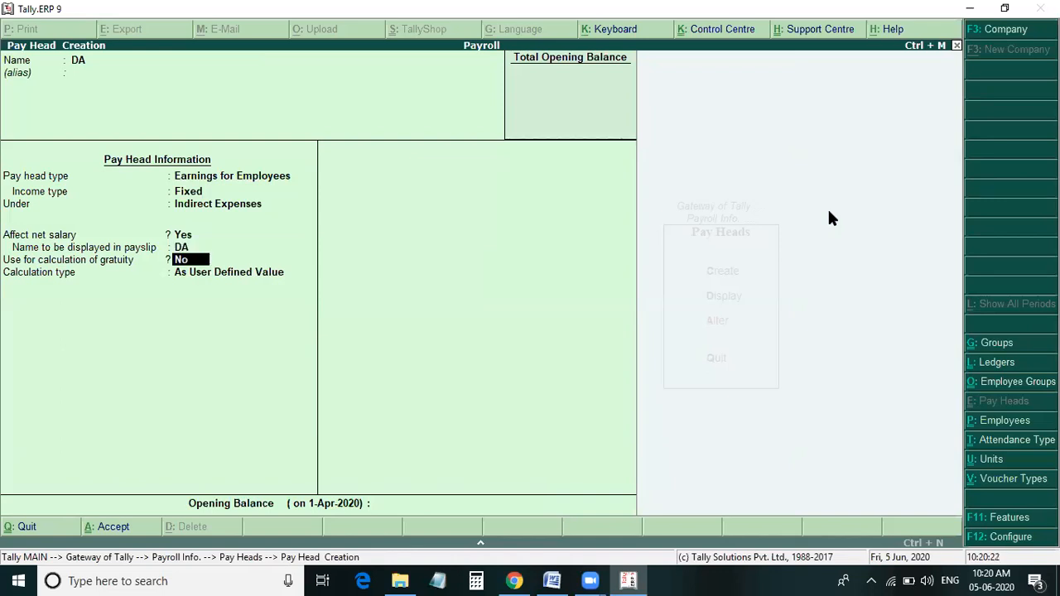
Set DA's use for gratuity calculation to No and its calculation type to As Computed Value, calculated by Months
text(Y)
key(n)
key(BackSpace)
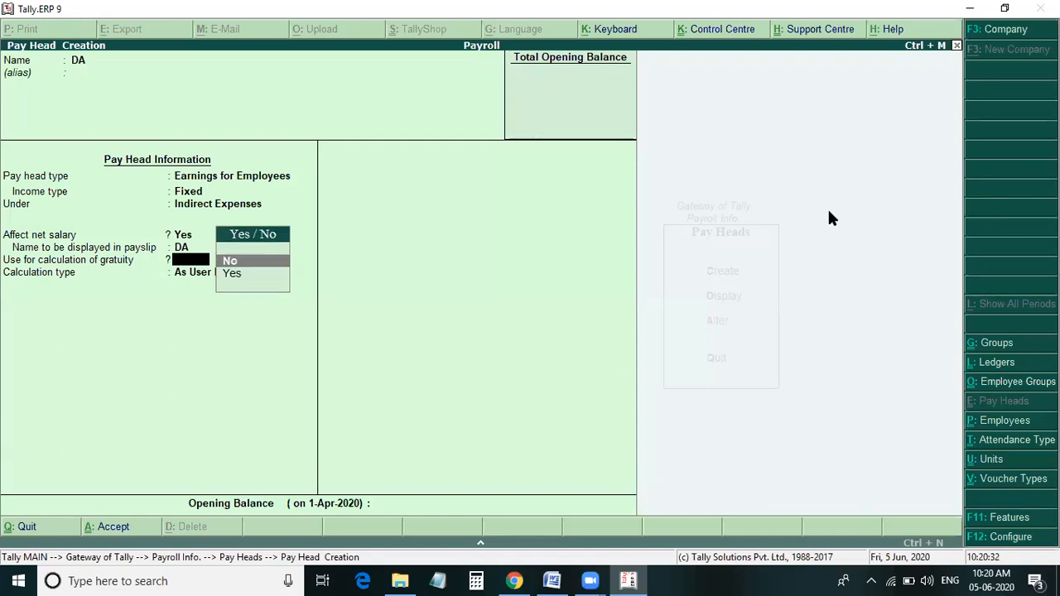
key(BackSpace)
key(Return)
text(n)
key(Return)
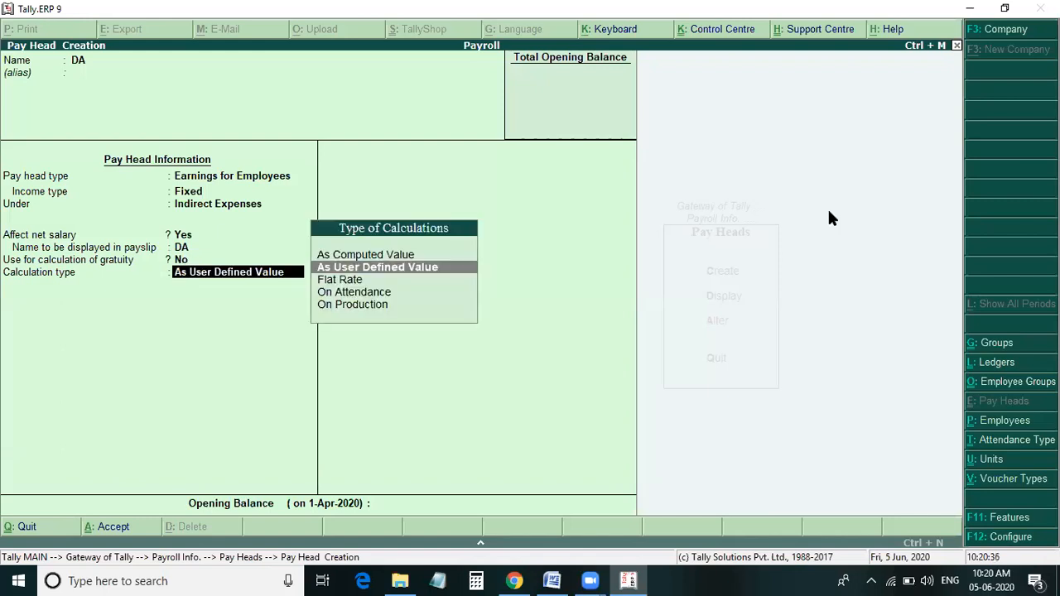
key(Up)
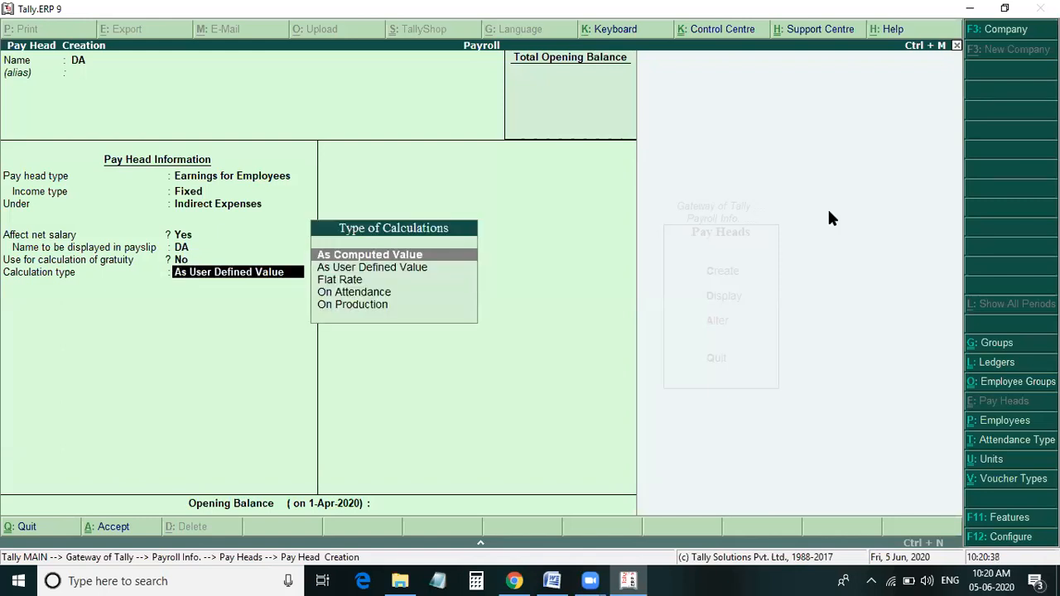
key(Return)
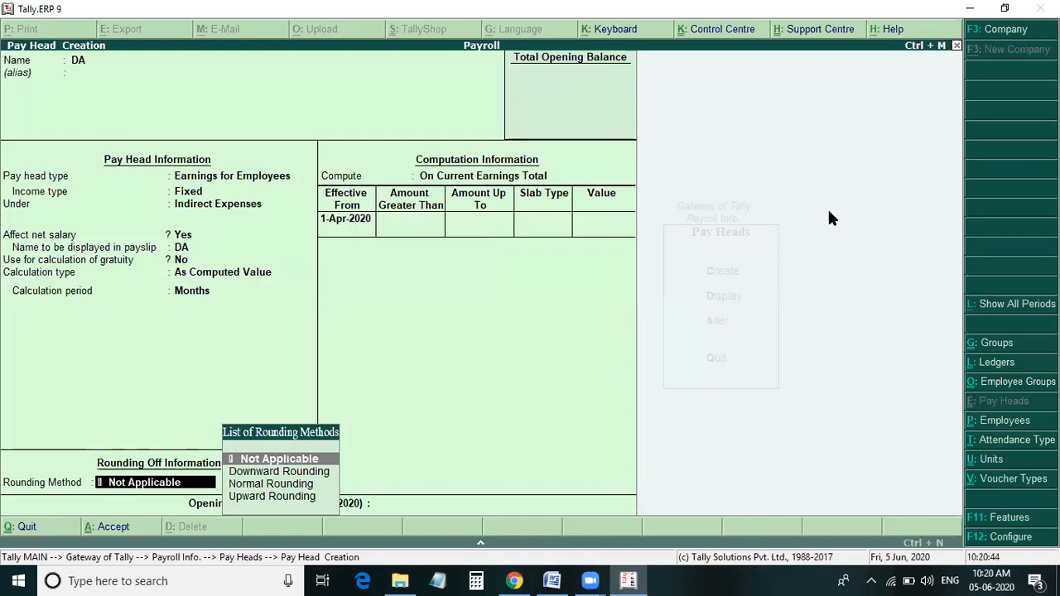
Compute DA on Current Earnings Total with a 0 % Percentage slab, without rounding or opening balance, and save the pay head
key(Return)
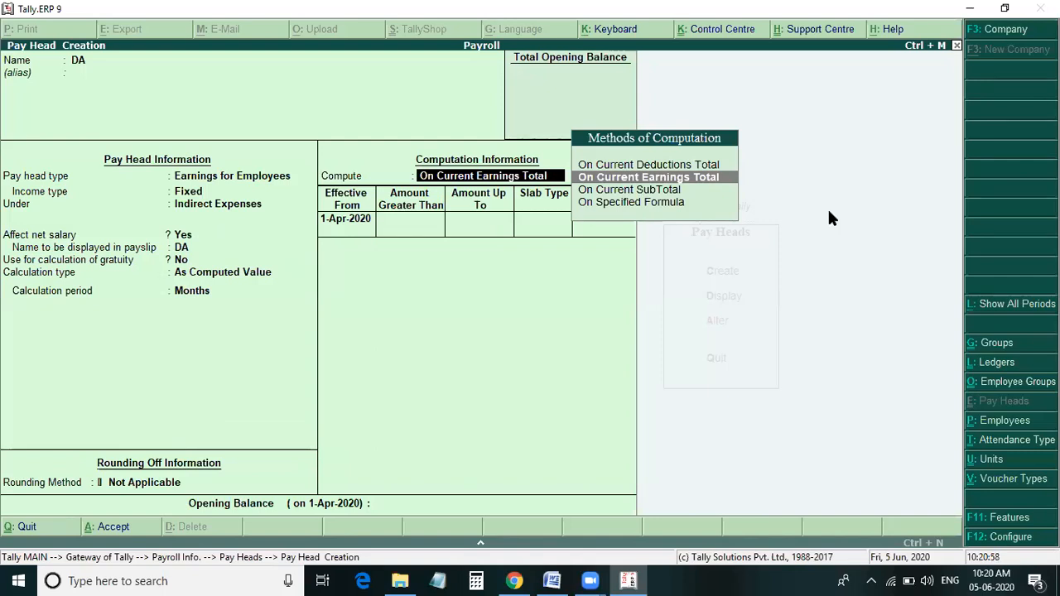
key(Return)
key(Return)
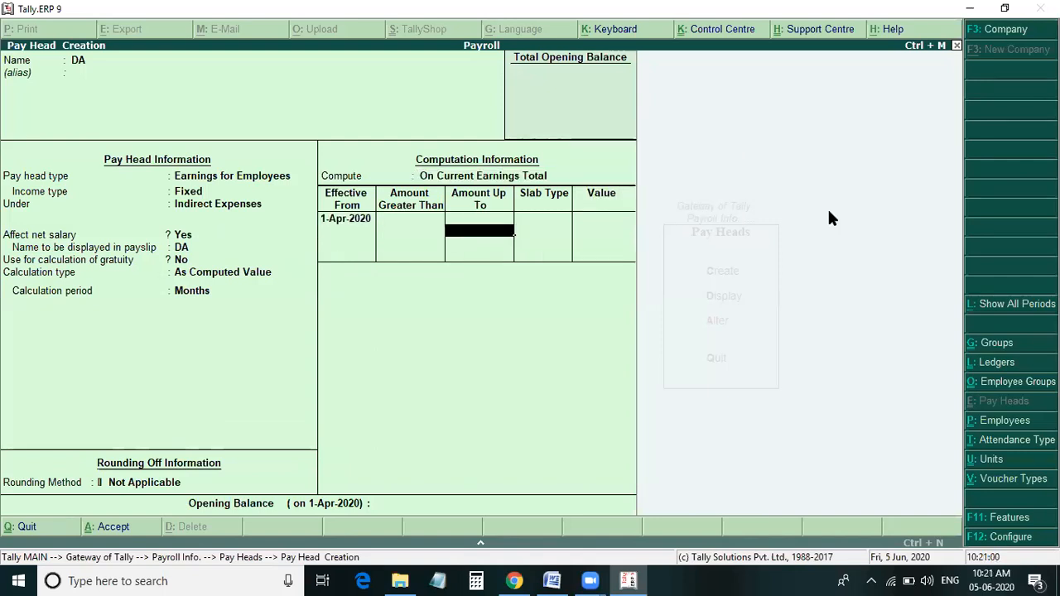
key(Return)
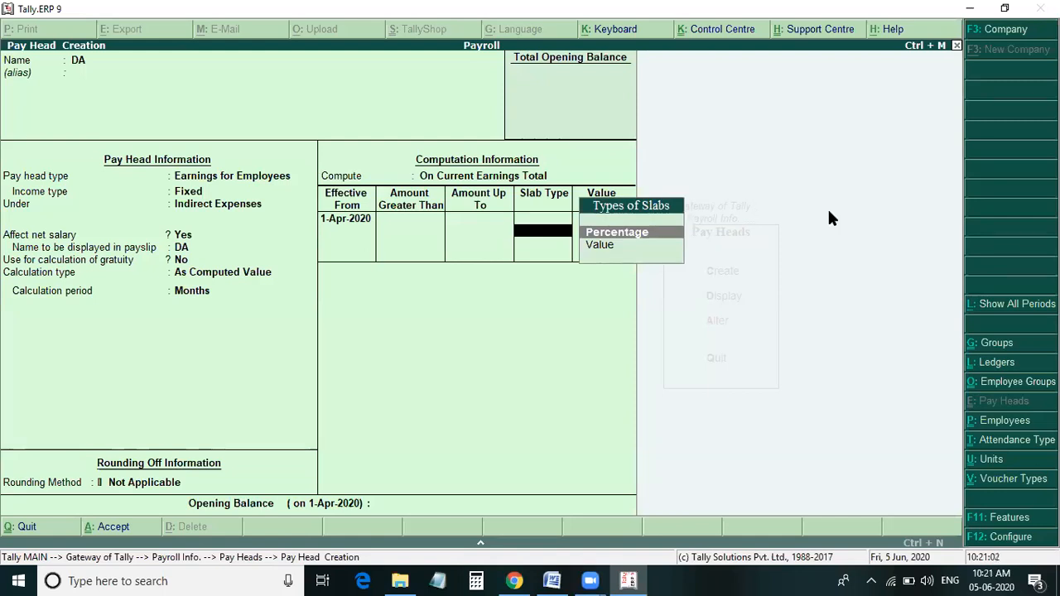
key(Return)
key(Return)
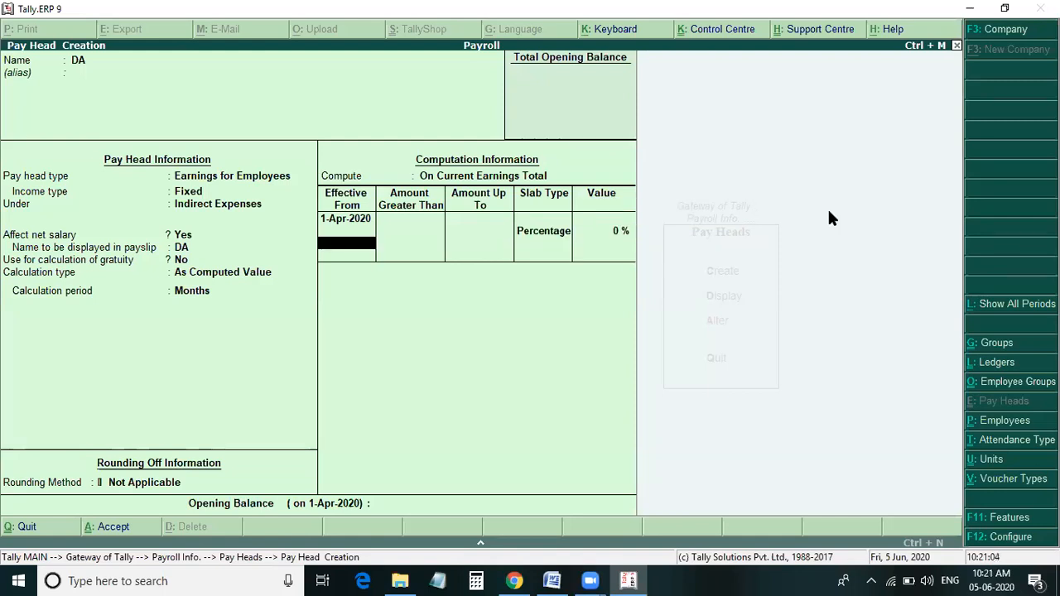
key(Return)
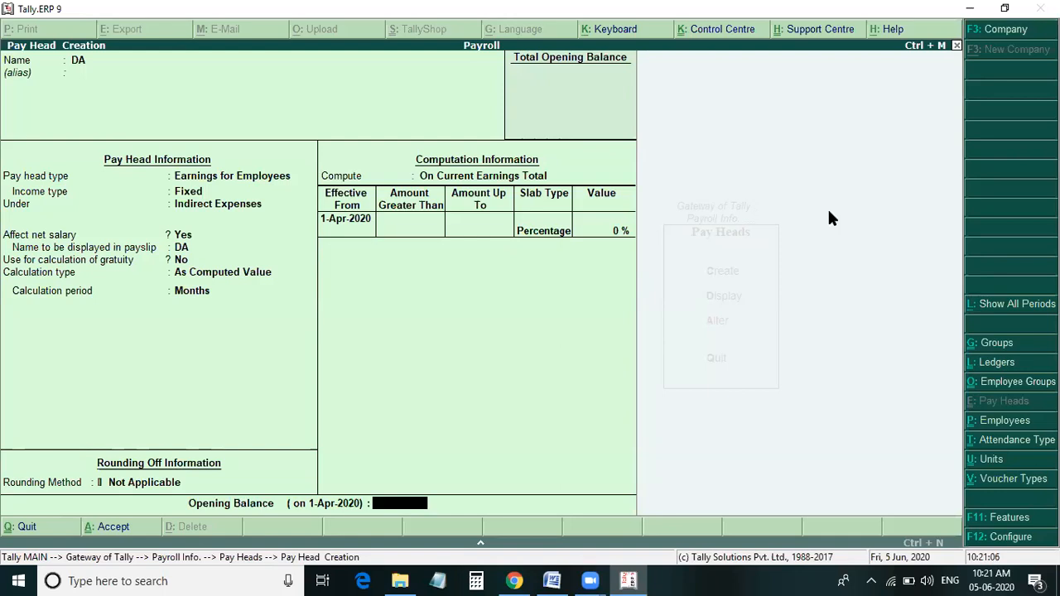
key(Return)
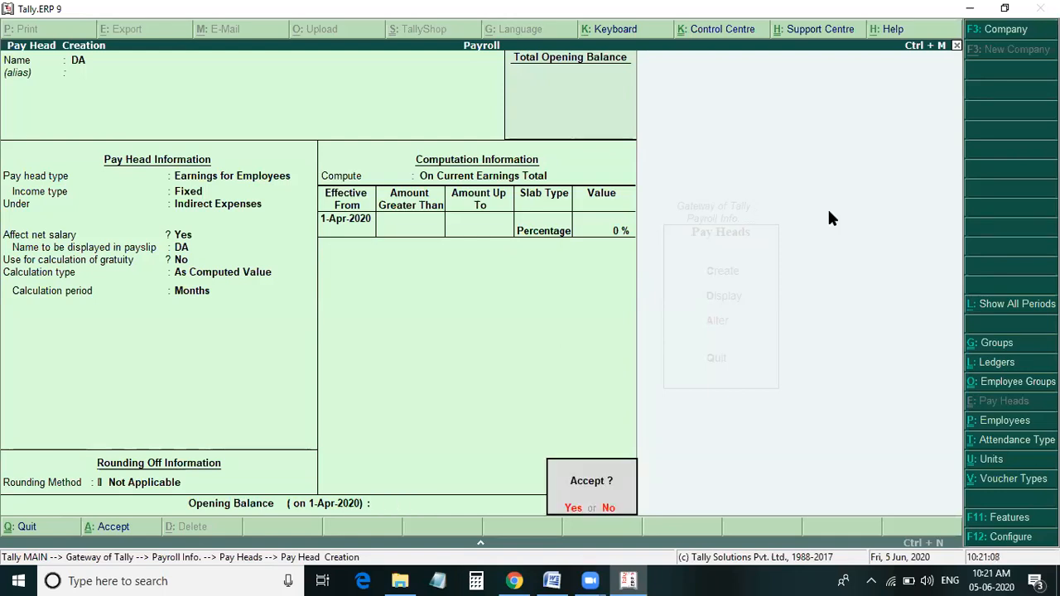
key(Return)
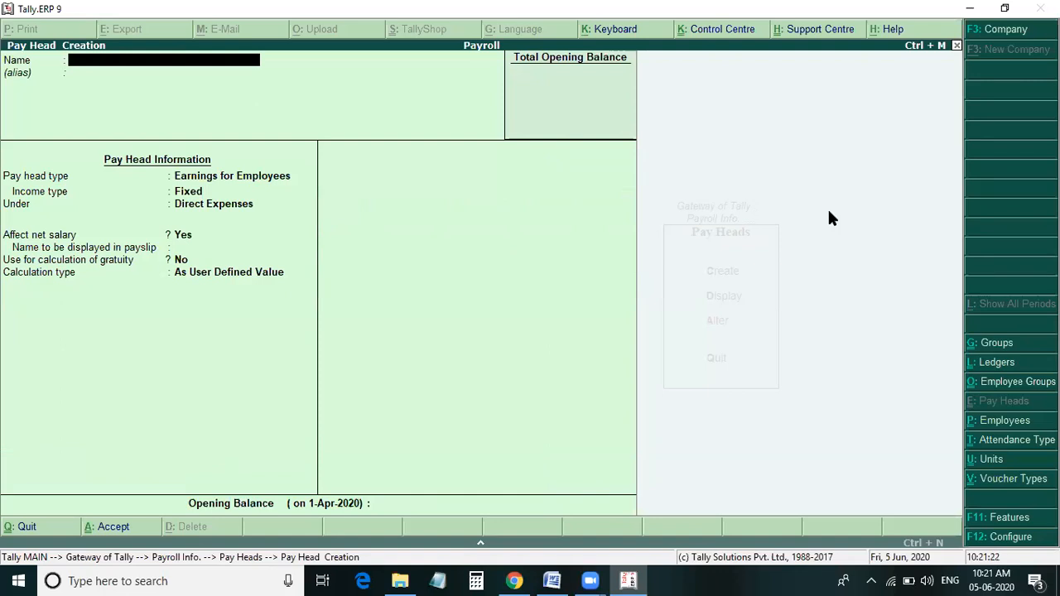
Quit pay head creation and go back through the payroll masters to the Gateway of Tally
key(Escape)
key(y)
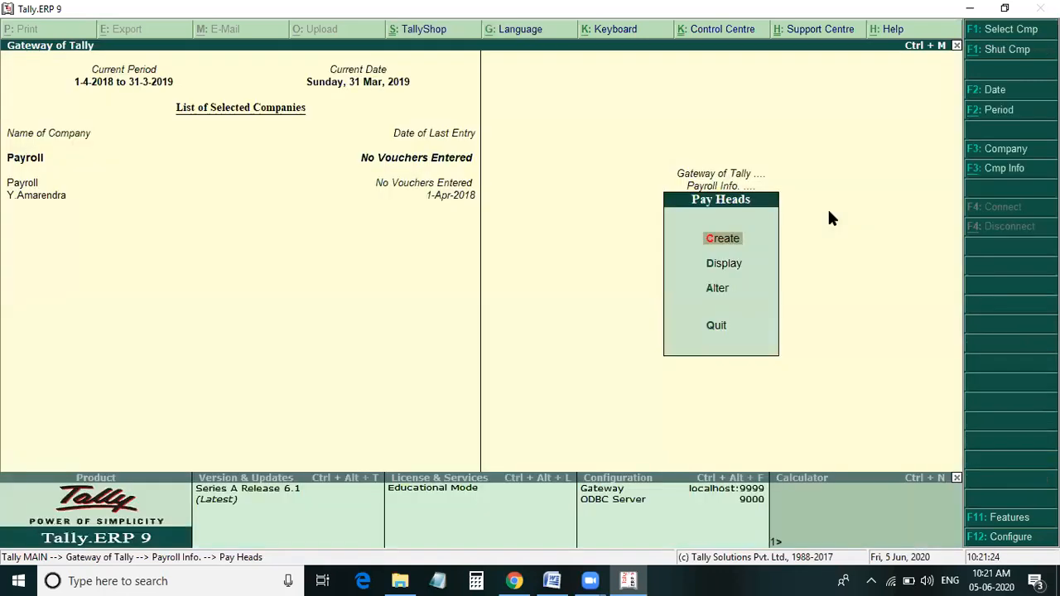
key(Escape)
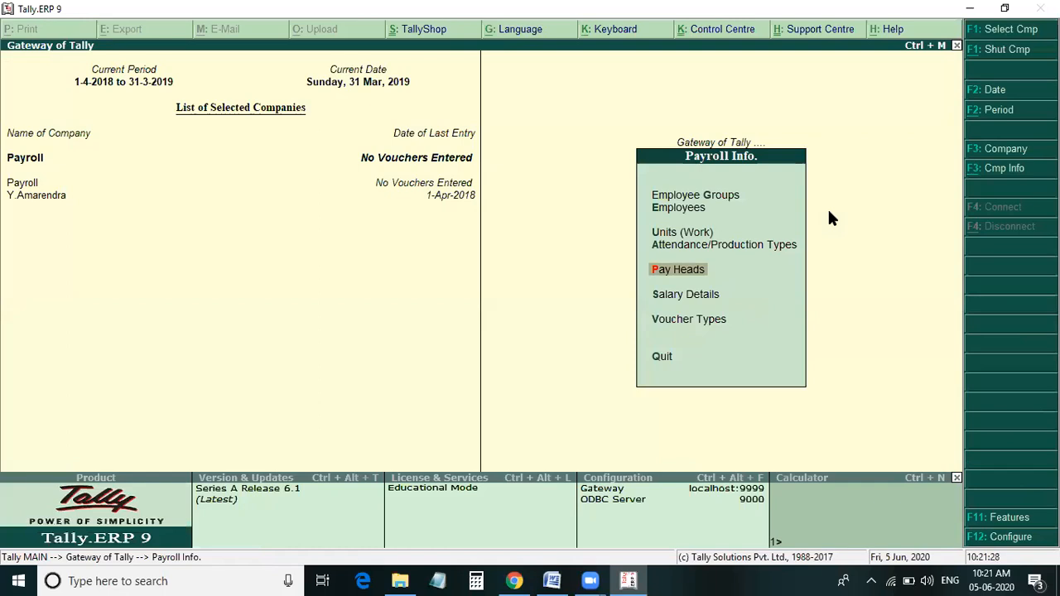
key(Escape)
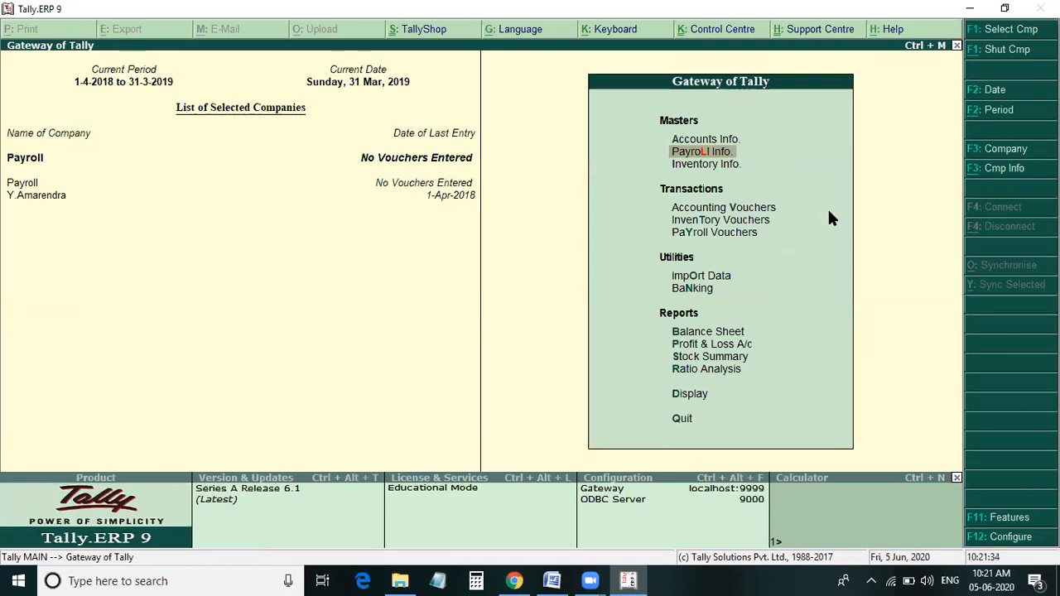
Open the payroll reports and view the available Statements of Payroll
key(d)
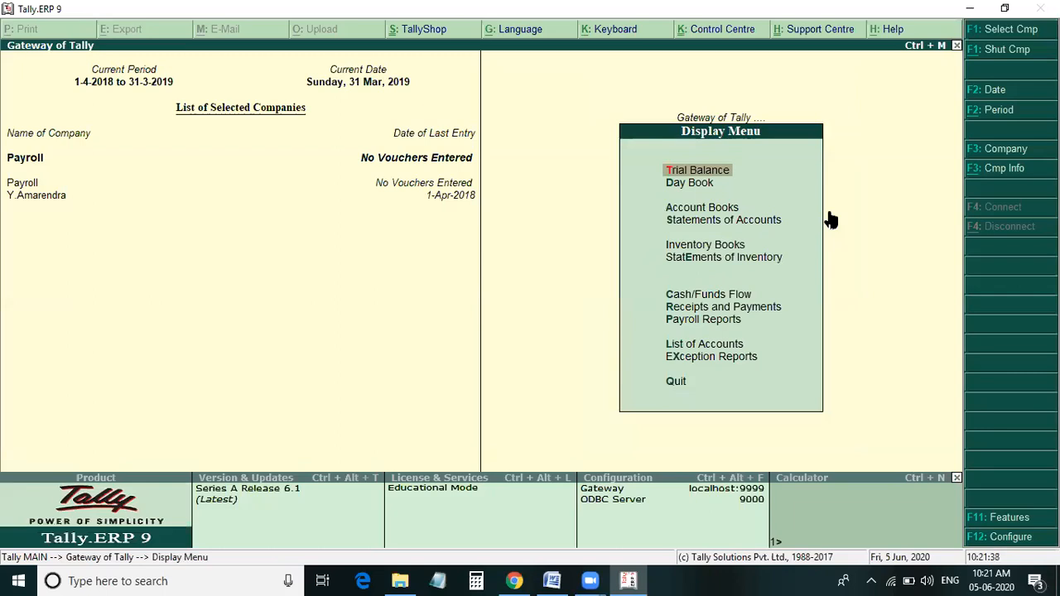
key(Down)
key(Down)
key(Down)
key(Down)
key(Down)
key(Down)
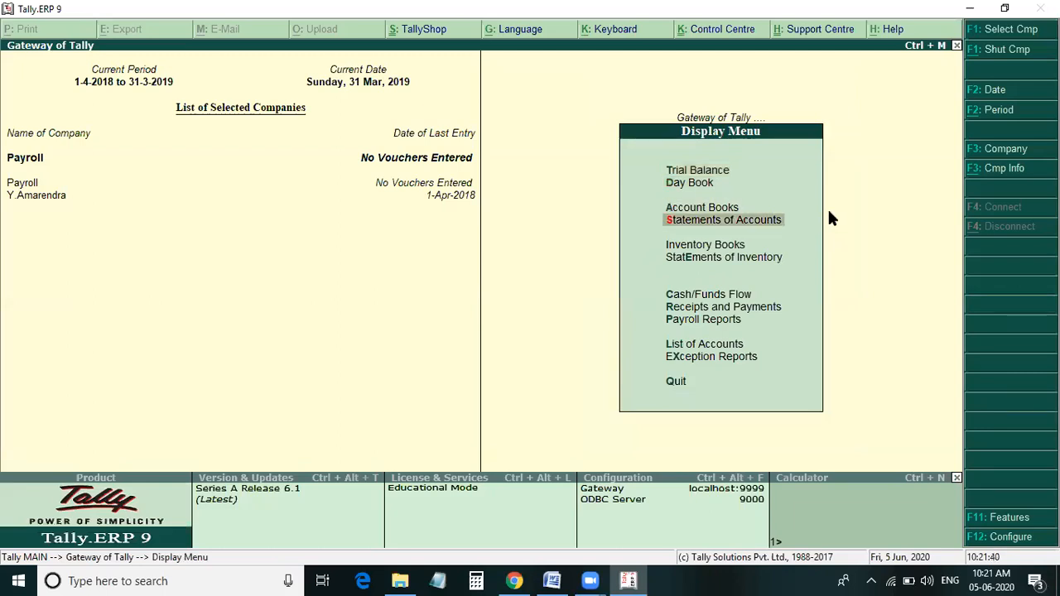
key(Down)
key(Down)
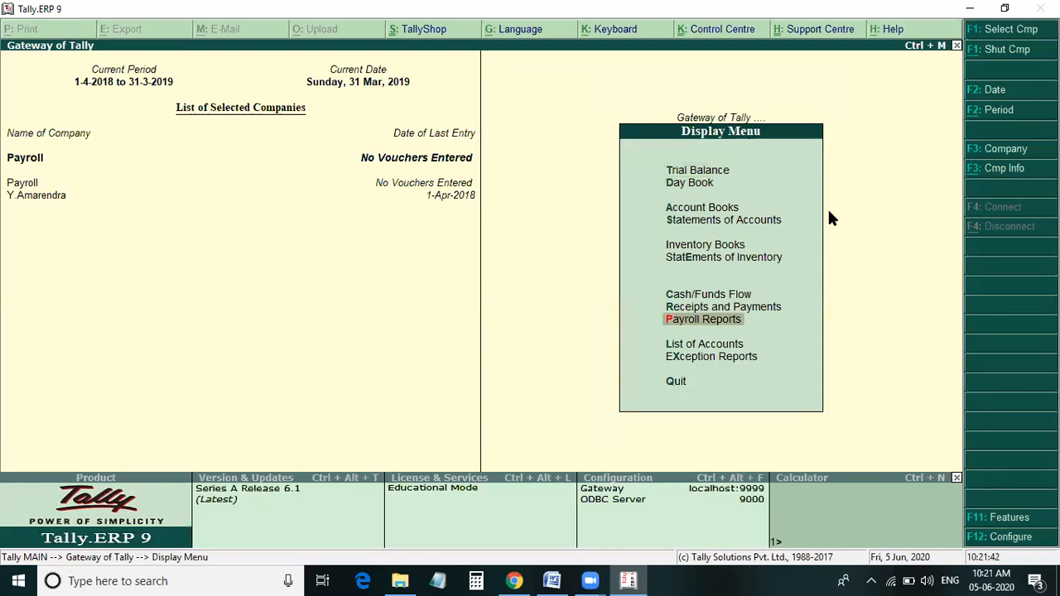
key(Return)
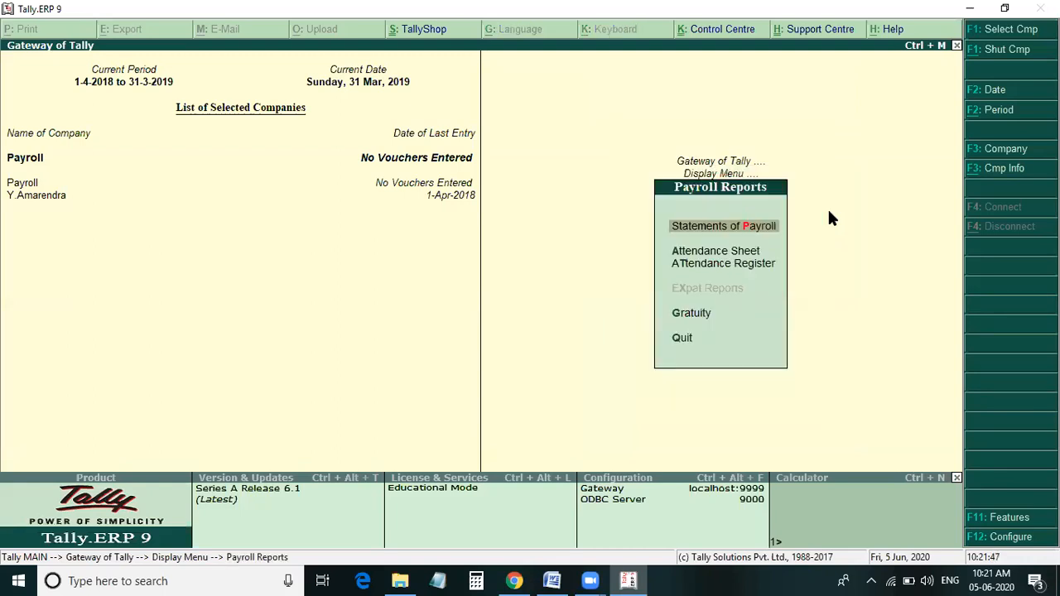
key(Return)
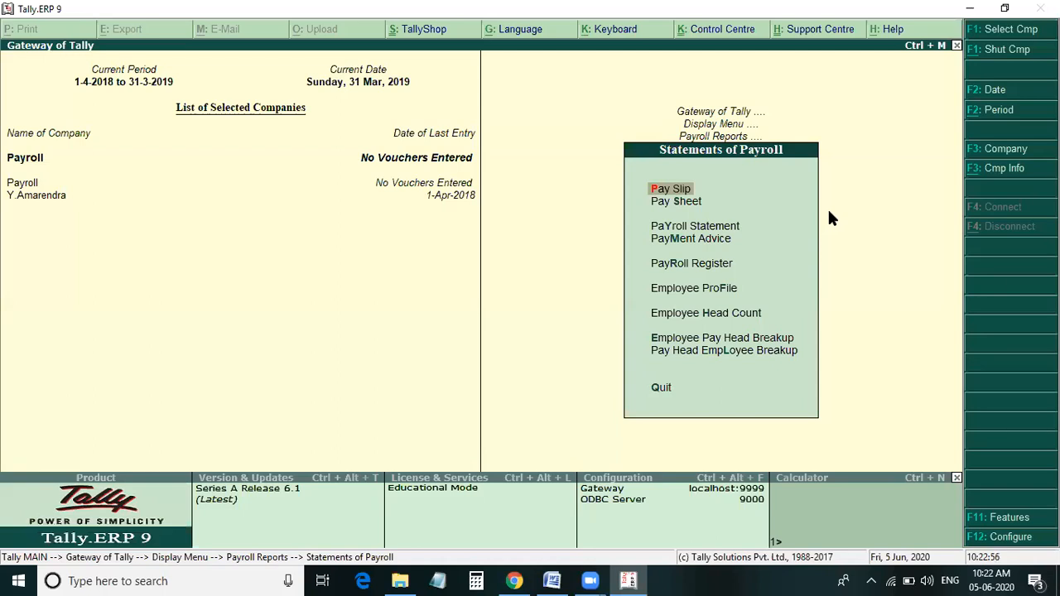
Leave the payroll reports and return to the Gateway of Tally
key(Escape)
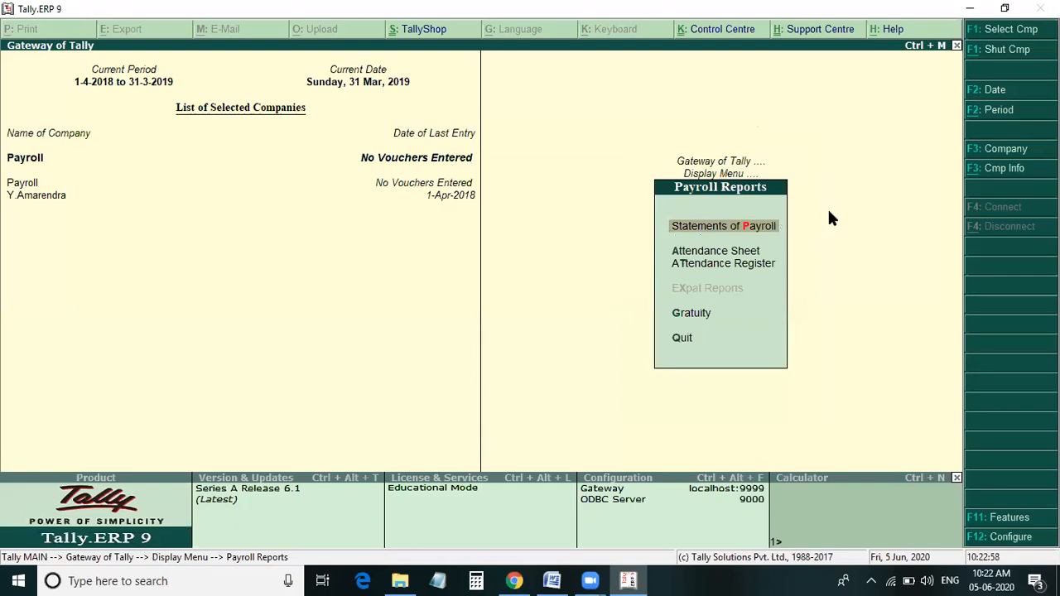
key(Escape)
key(Escape)
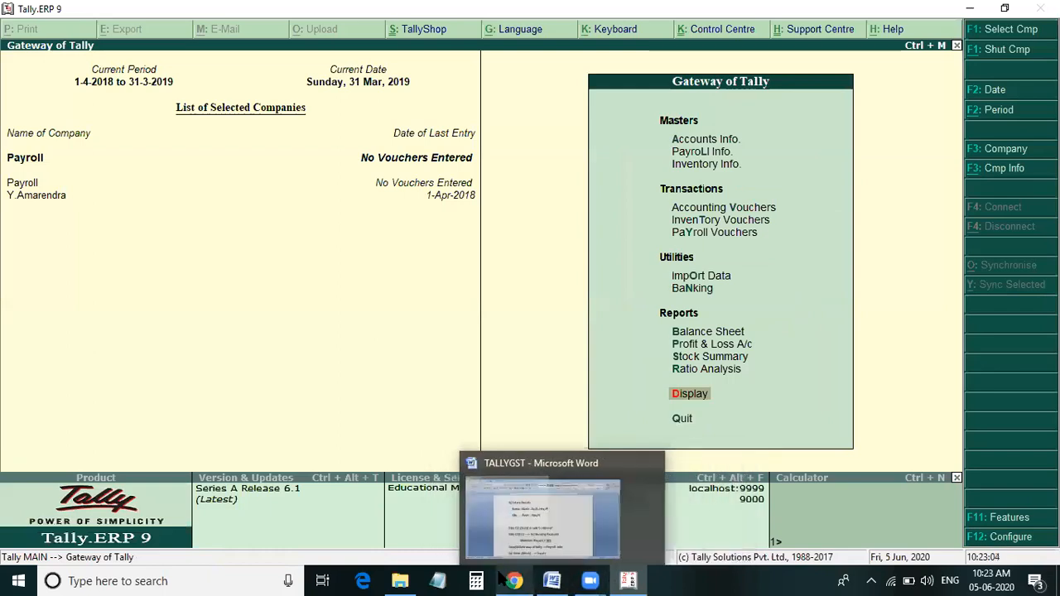
mouse_move(505, 580)
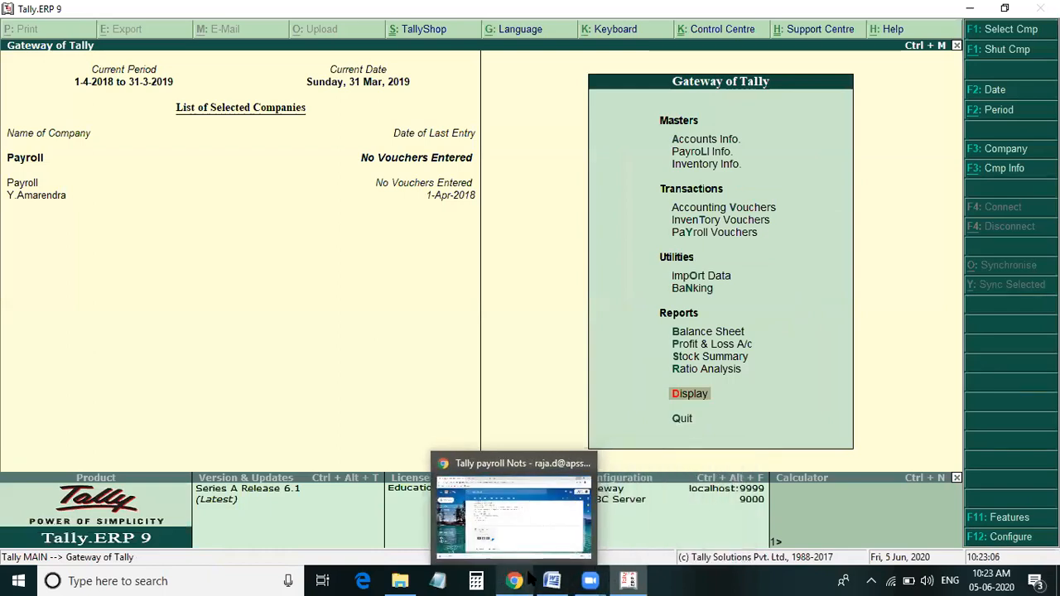